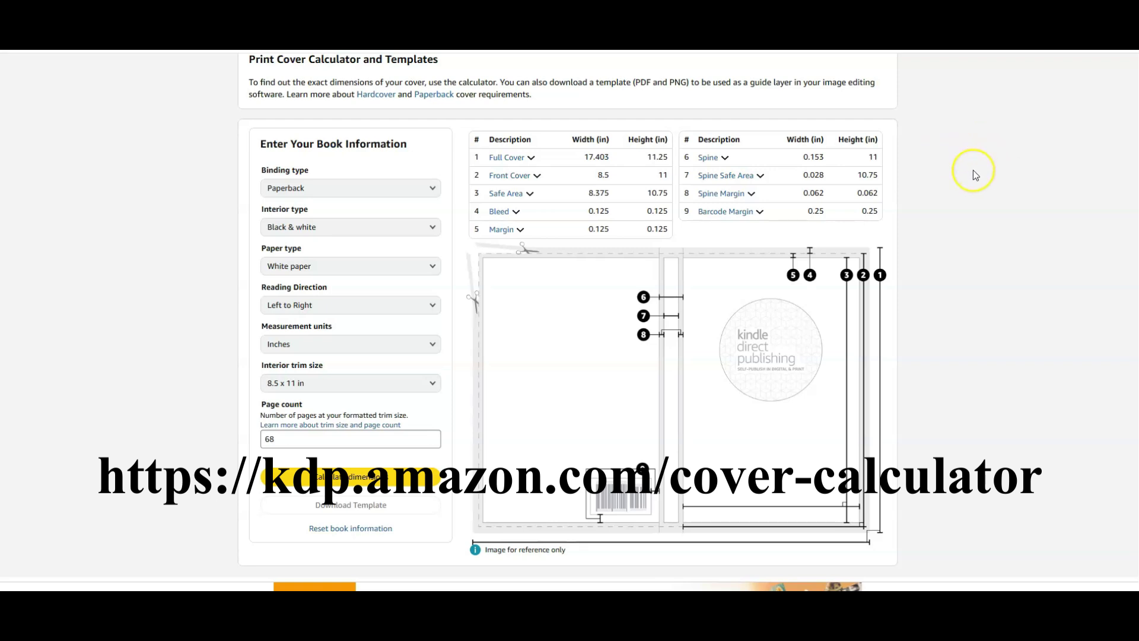
In the KDP cover calculator, choose Black & white as the interior type and White paper as the paper type.
{"action": "scroll", "coordinate": [974, 172], "scroll_direction": "up", "scroll_amount": 2}
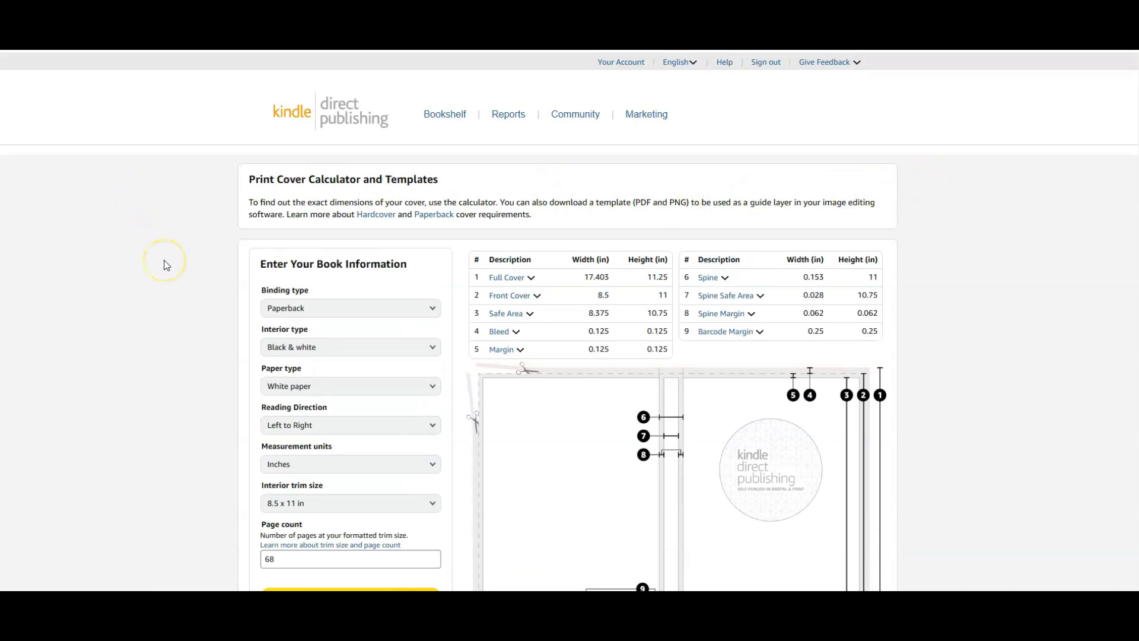
{"action": "scroll", "coordinate": [164, 266], "scroll_direction": "down", "scroll_amount": 2}
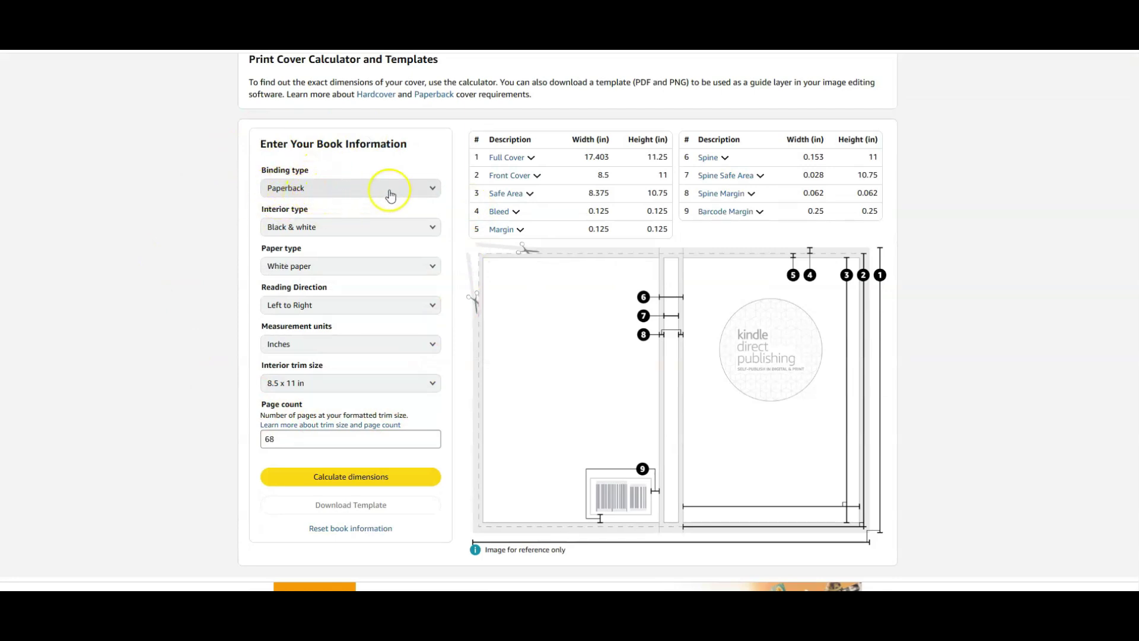
{"action": "left_click", "coordinate": [343, 233]}
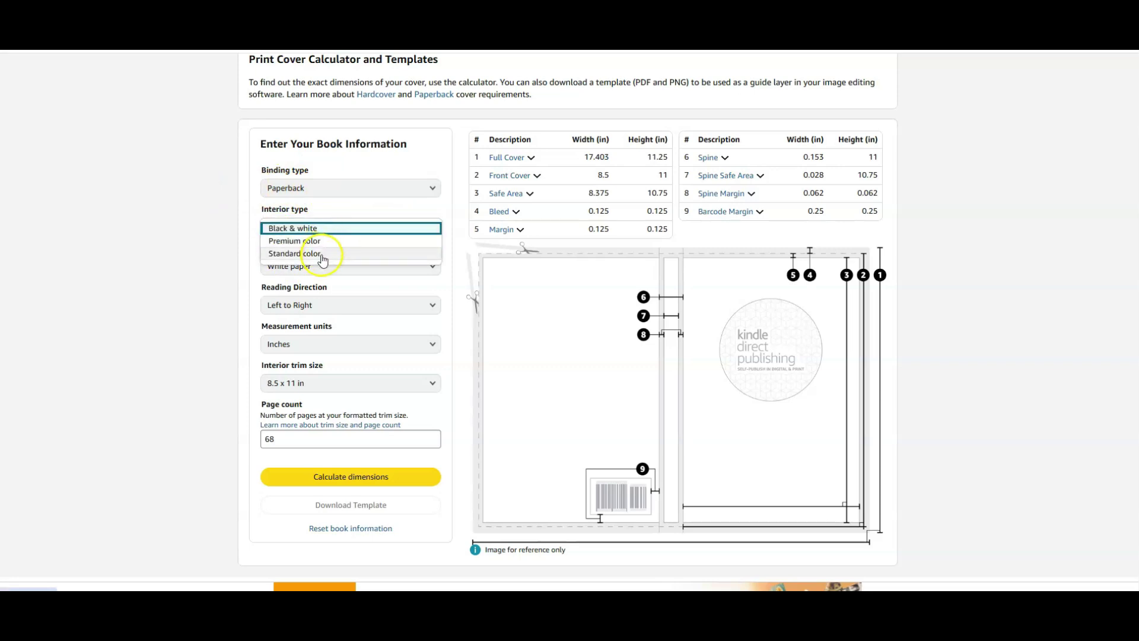
{"action": "left_click", "coordinate": [335, 230]}
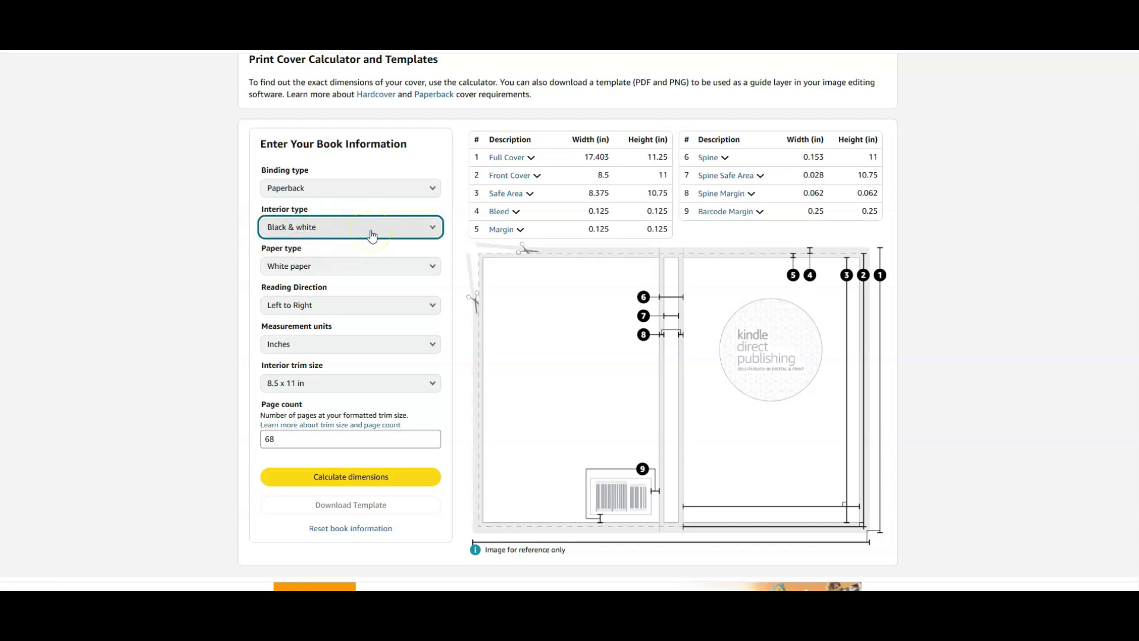
{"action": "left_click", "coordinate": [356, 266]}
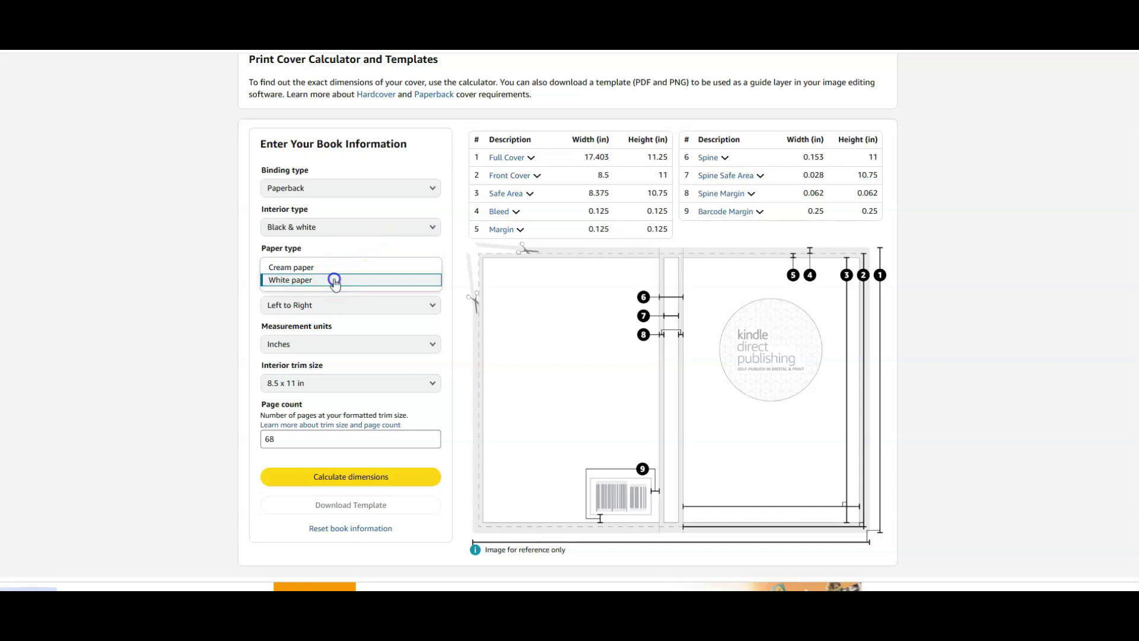
{"action": "left_click", "coordinate": [335, 282]}
{"action": "left_click", "coordinate": [346, 291]}
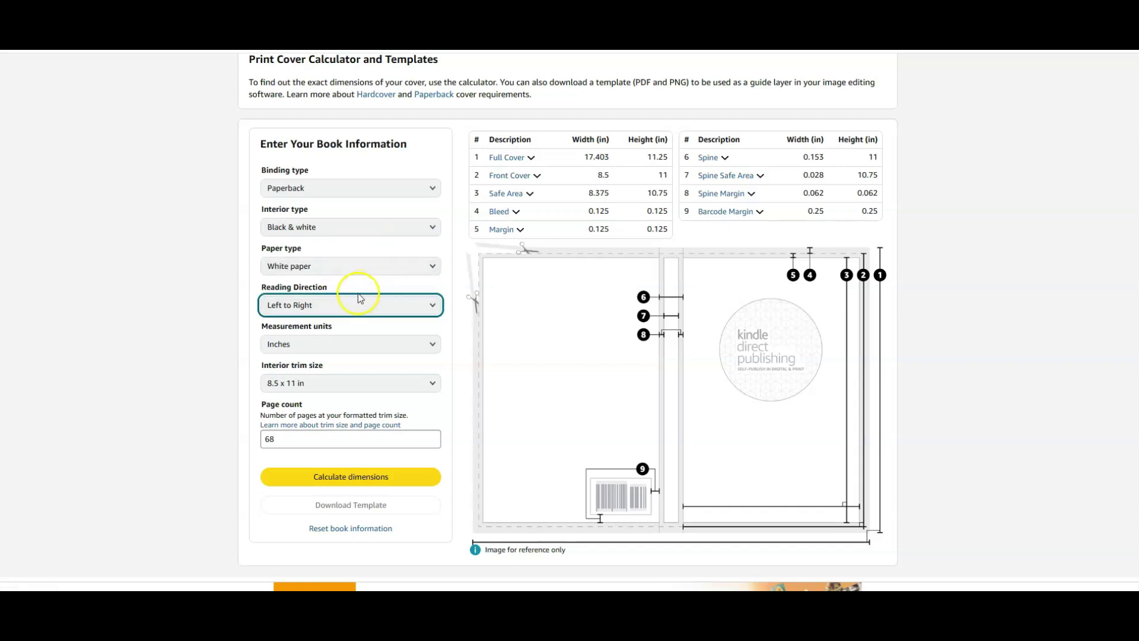
Keep reading direction Left to Right, units Inches, interior trim size 8.5 x 11 in and page count 68.
{"action": "left_click", "coordinate": [342, 306]}
{"action": "left_click", "coordinate": [342, 305]}
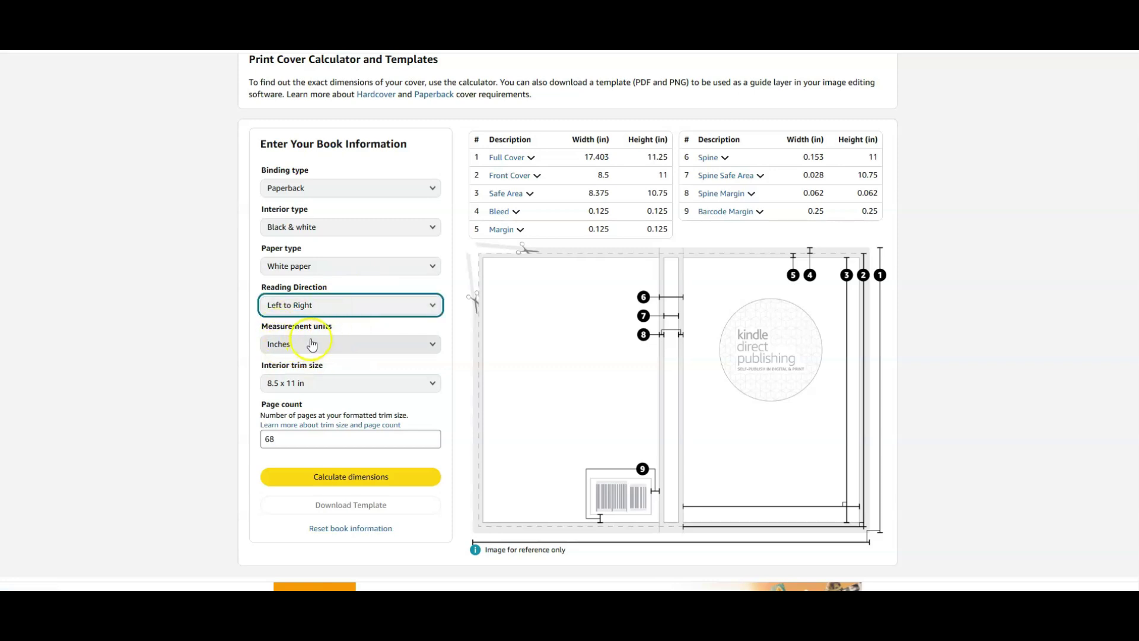
{"action": "left_click", "coordinate": [340, 350]}
{"action": "left_click", "coordinate": [340, 347]}
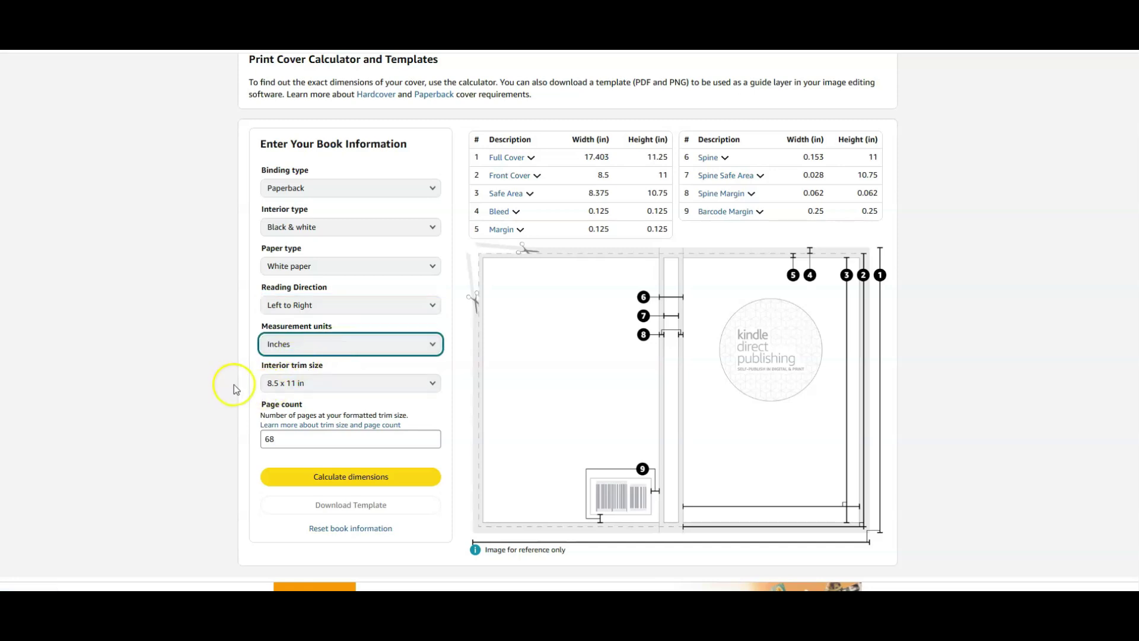
{"action": "left_click", "coordinate": [334, 388]}
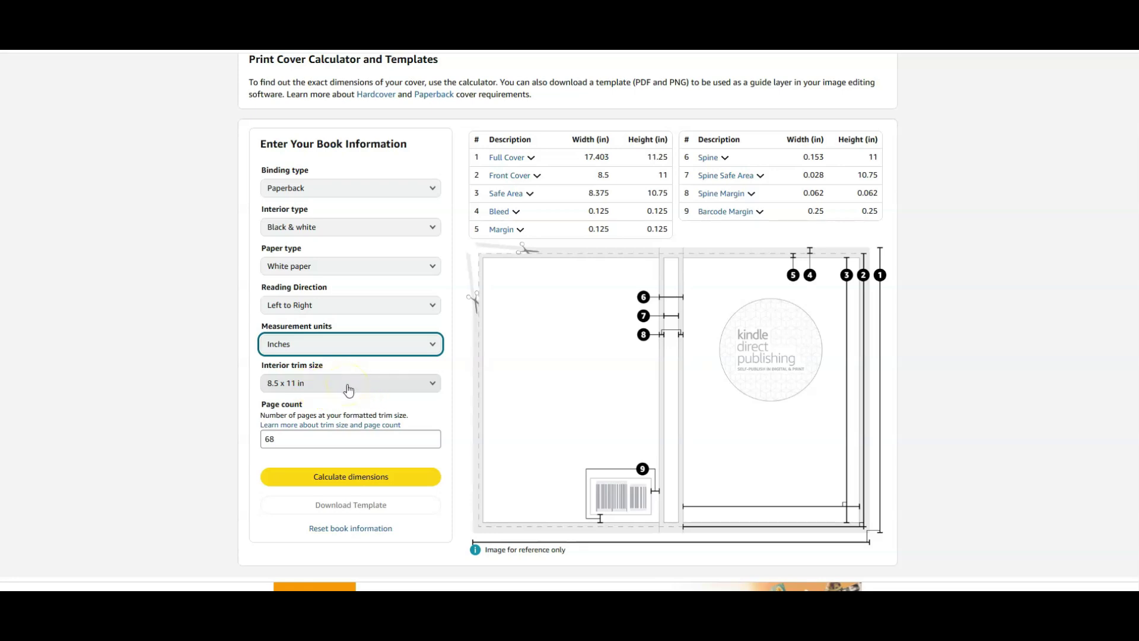
{"action": "left_click", "coordinate": [300, 442]}
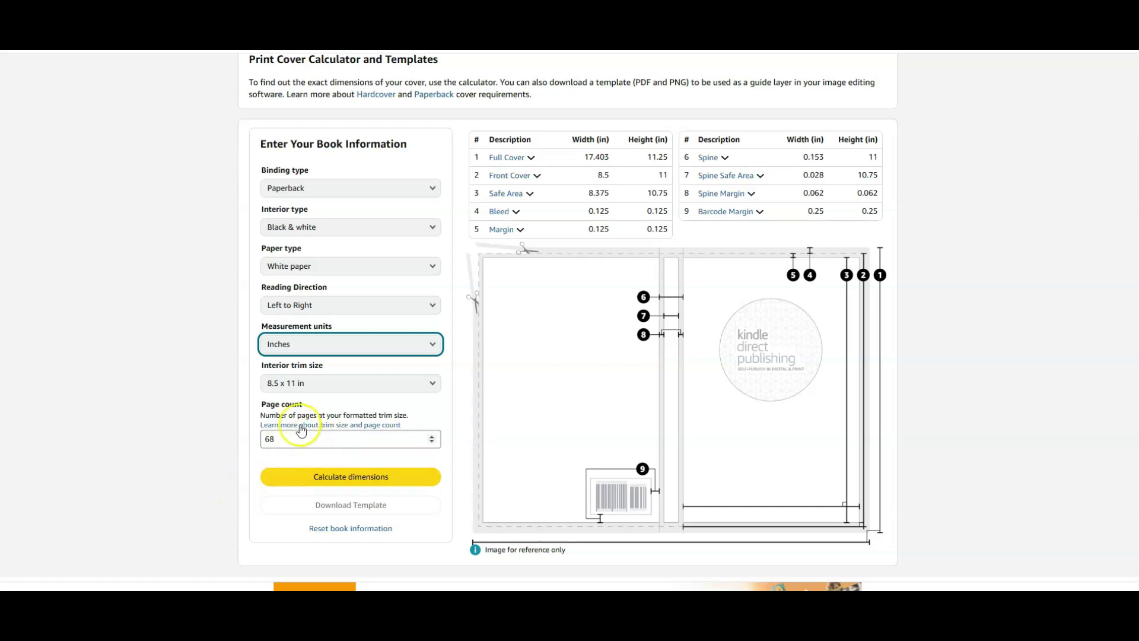
Calculate the cover dimensions and download the cover template.
{"action": "left_click", "coordinate": [350, 482]}
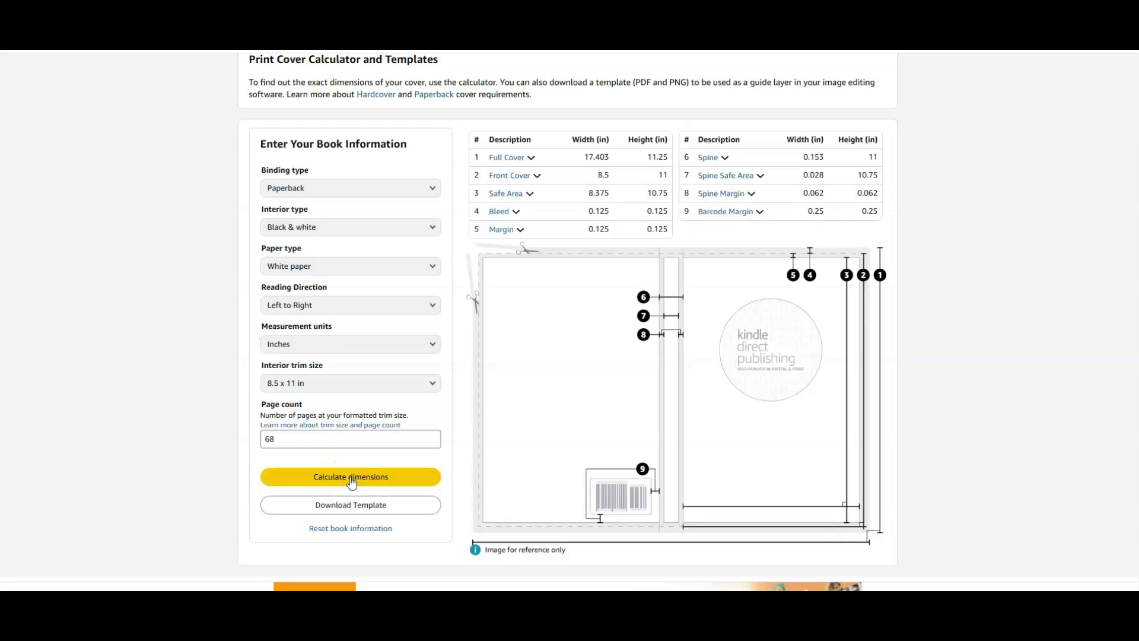
{"action": "left_click", "coordinate": [432, 475]}
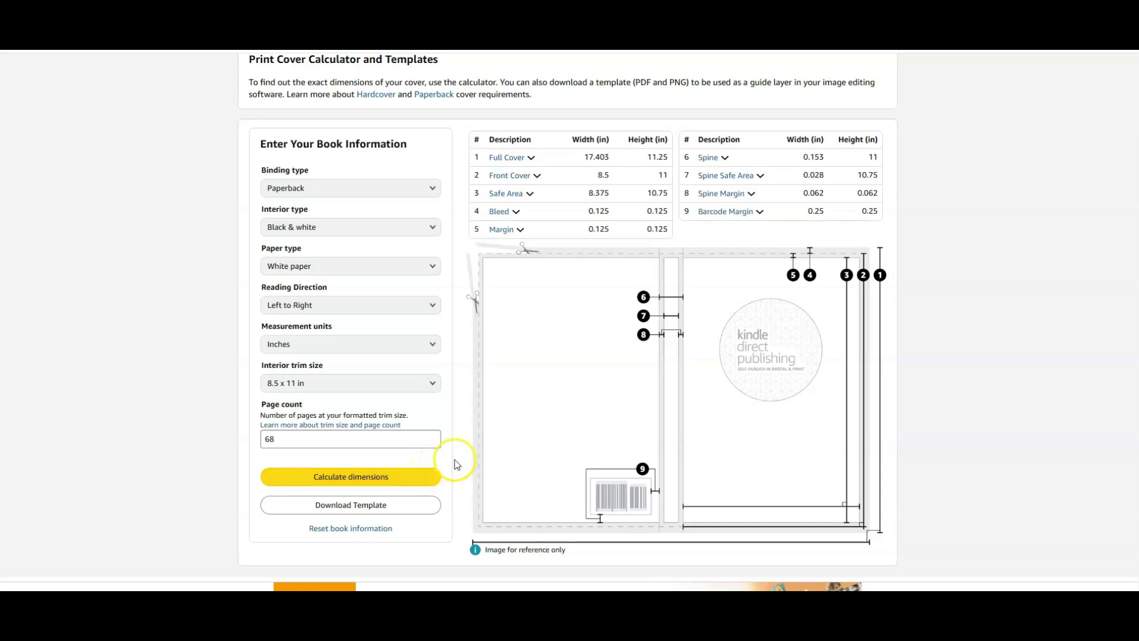
{"action": "left_click", "coordinate": [364, 509]}
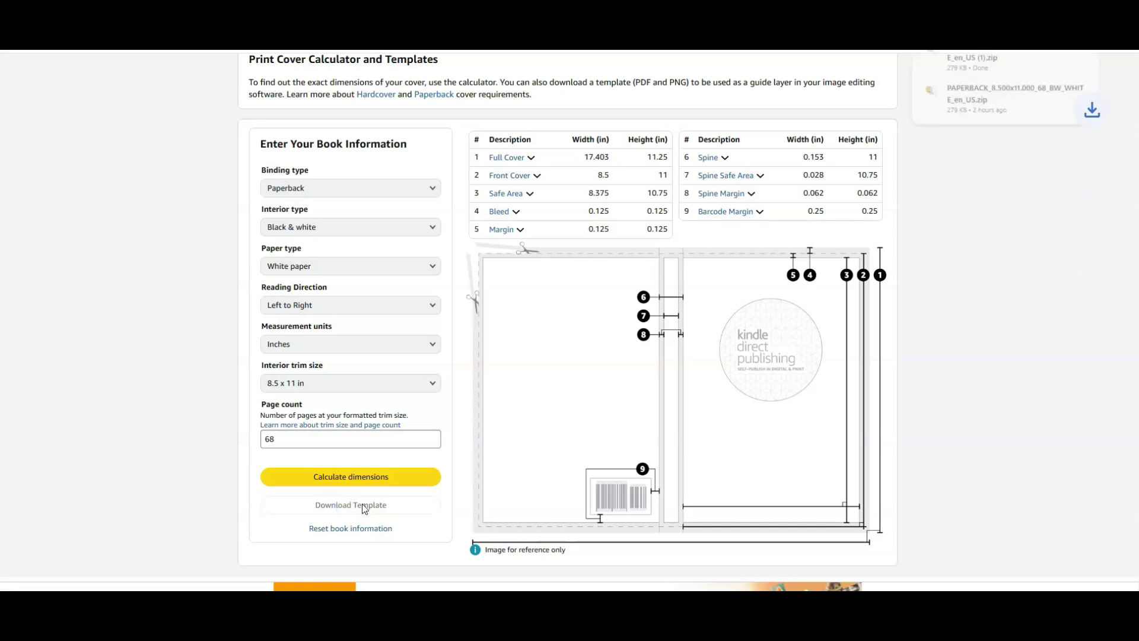
{"action": "mouse_move", "coordinate": [1015, 93]}
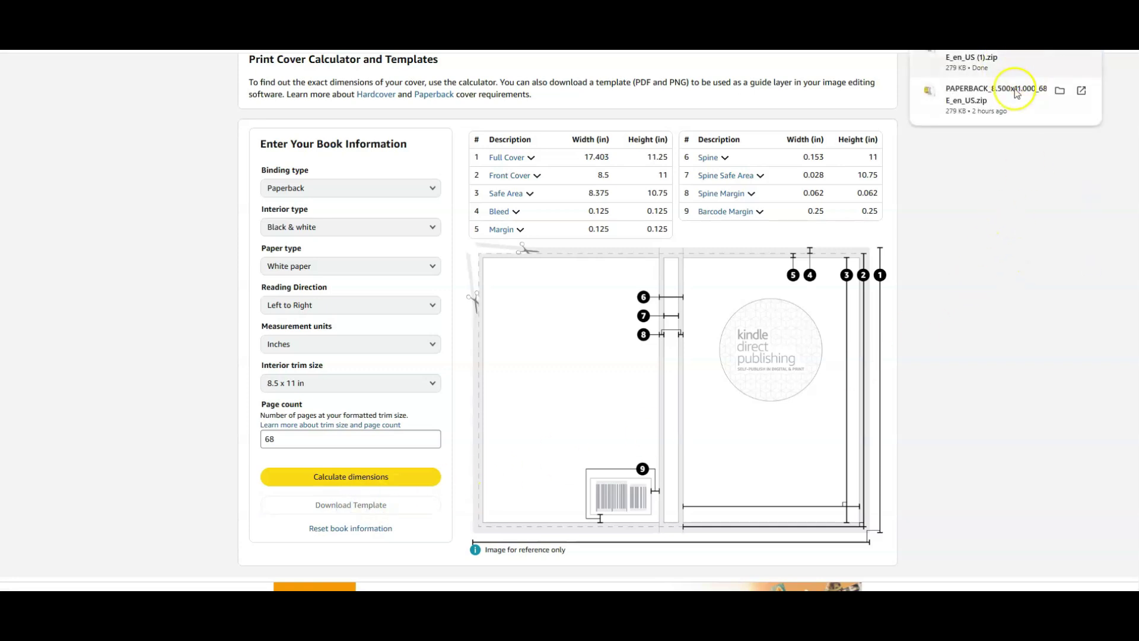
{"action": "left_click", "coordinate": [1045, 141]}
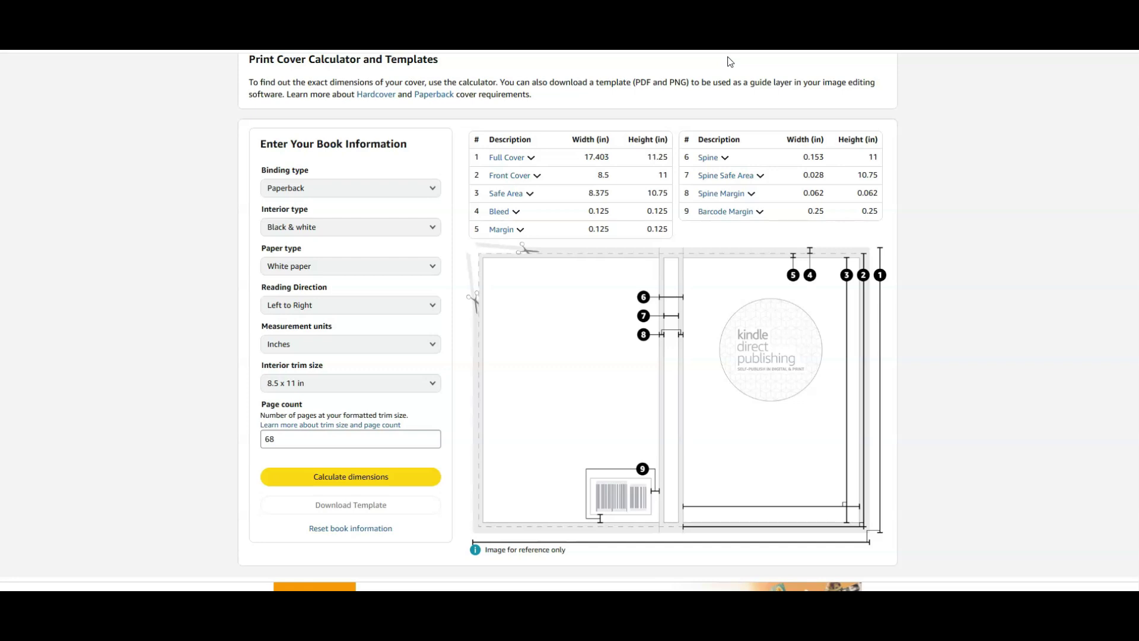
Examine the extracted template PDF, PNG and readme files in the Teddy bear coloring book folder.
{"action": "left_click", "coordinate": [530, 109]}
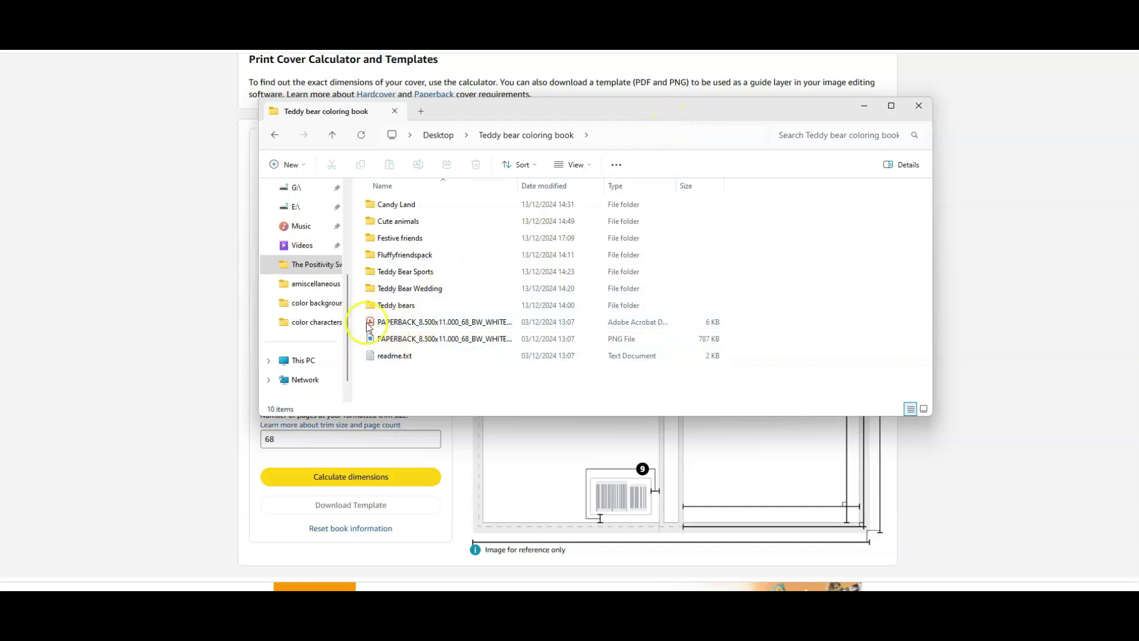
{"action": "left_click", "coordinate": [387, 340]}
{"action": "left_click", "coordinate": [415, 324]}
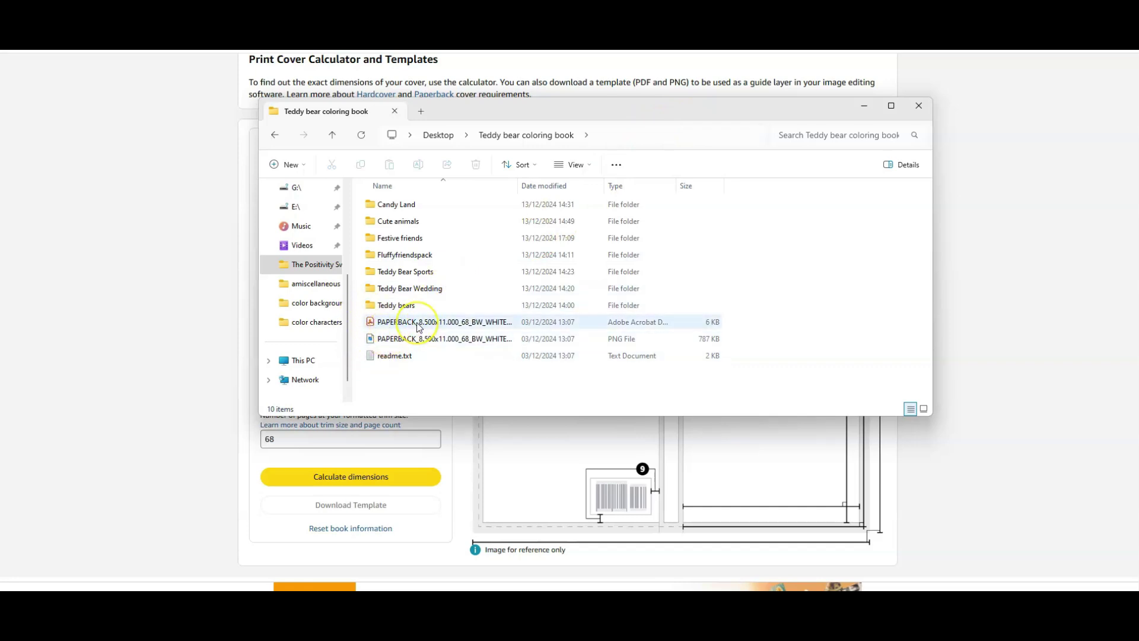
{"action": "left_click", "coordinate": [412, 339]}
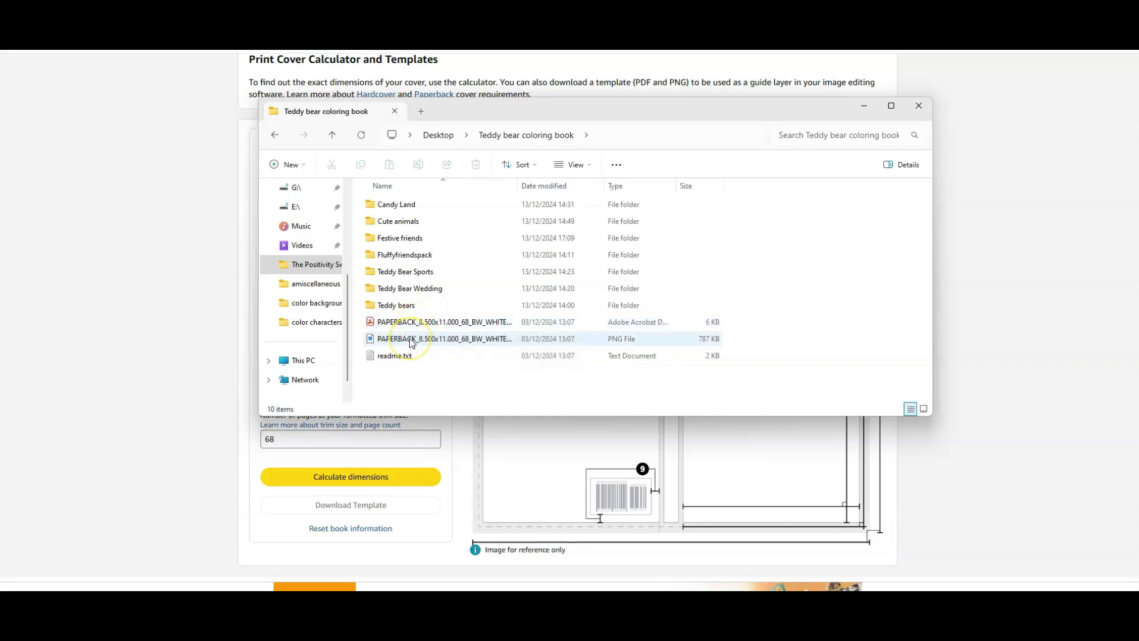
{"action": "left_click", "coordinate": [414, 356]}
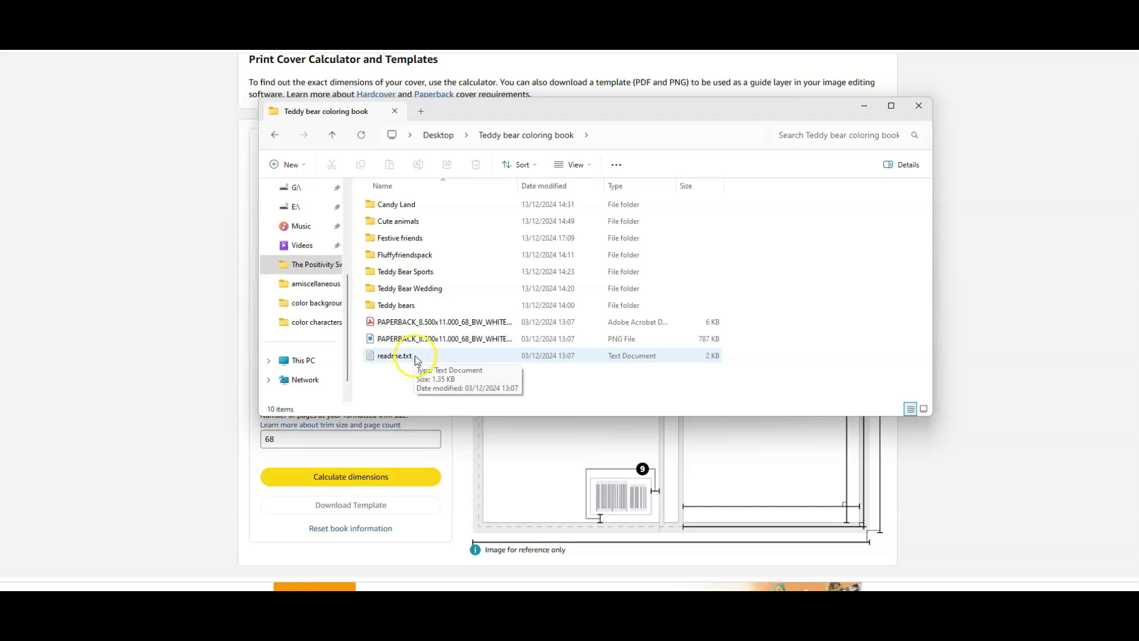
{"action": "left_click", "coordinate": [442, 341]}
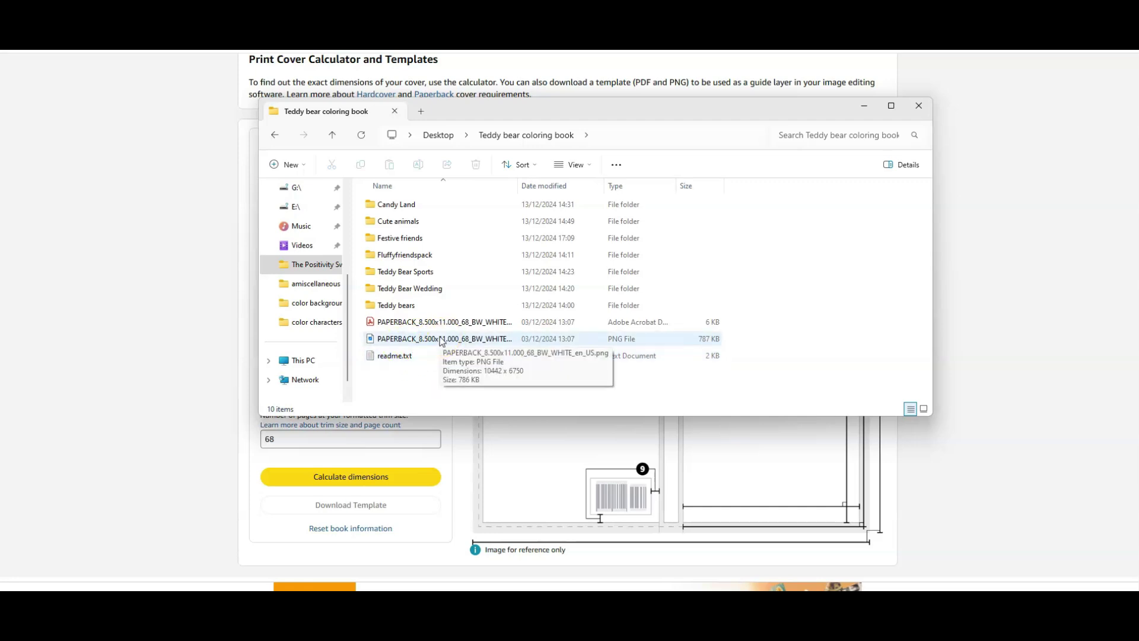
{"action": "left_click", "coordinate": [435, 344]}
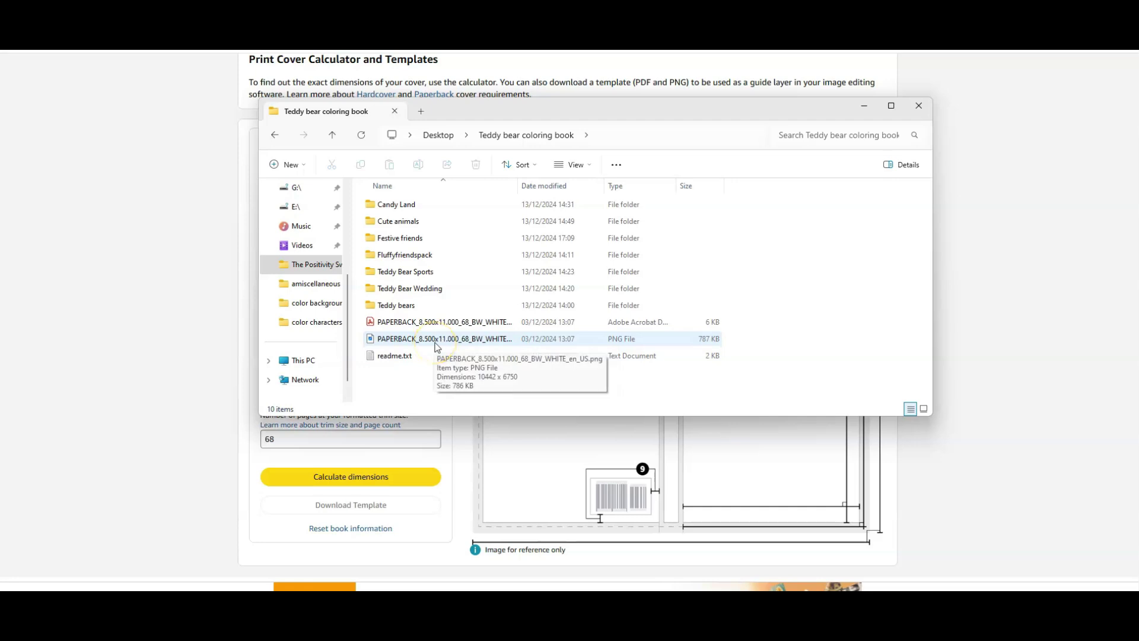
{"action": "left_click", "coordinate": [441, 345]}
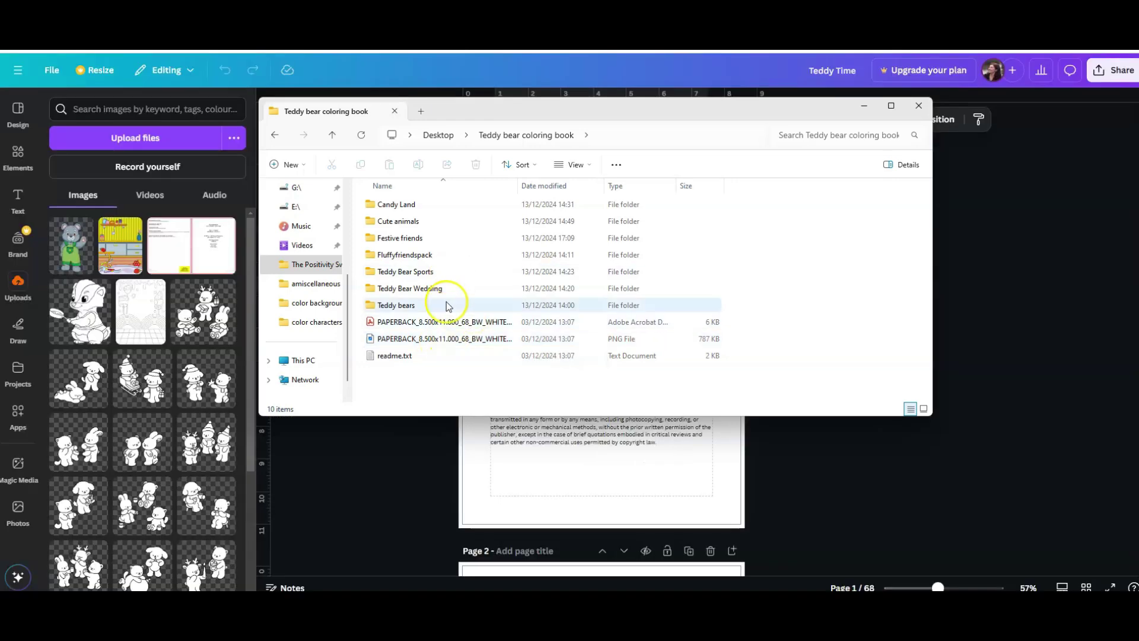
Open the PNG cover template PAPERBACK_8.500x11.000_68_BW_WHITE_en_US.png in the image viewer.
{"action": "left_click", "coordinate": [424, 343]}
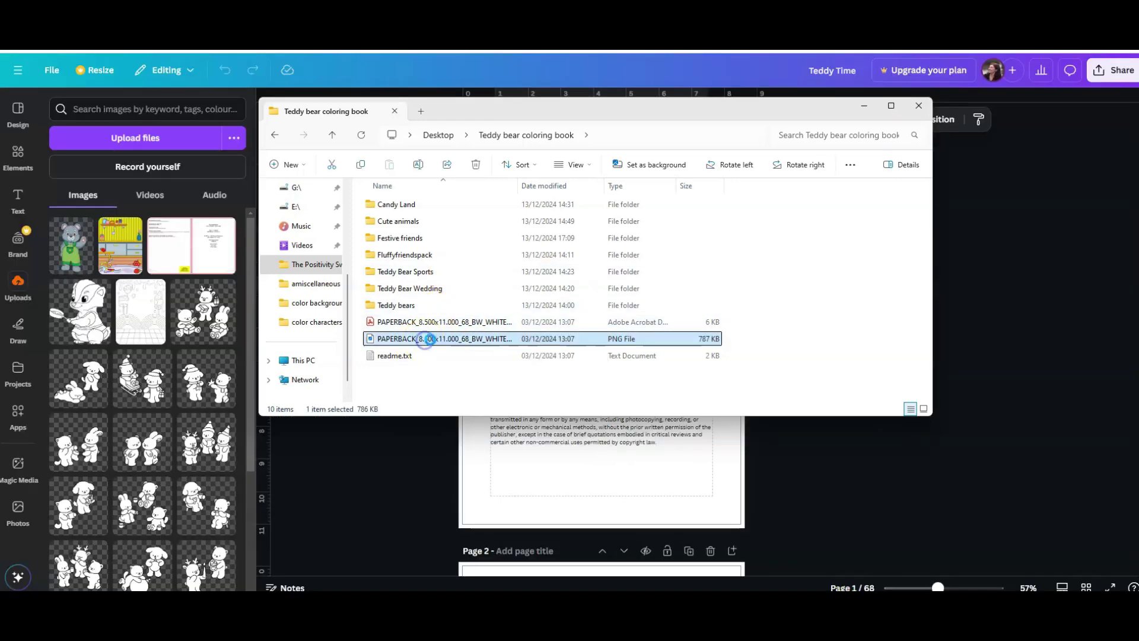
{"action": "double_click", "coordinate": [426, 340]}
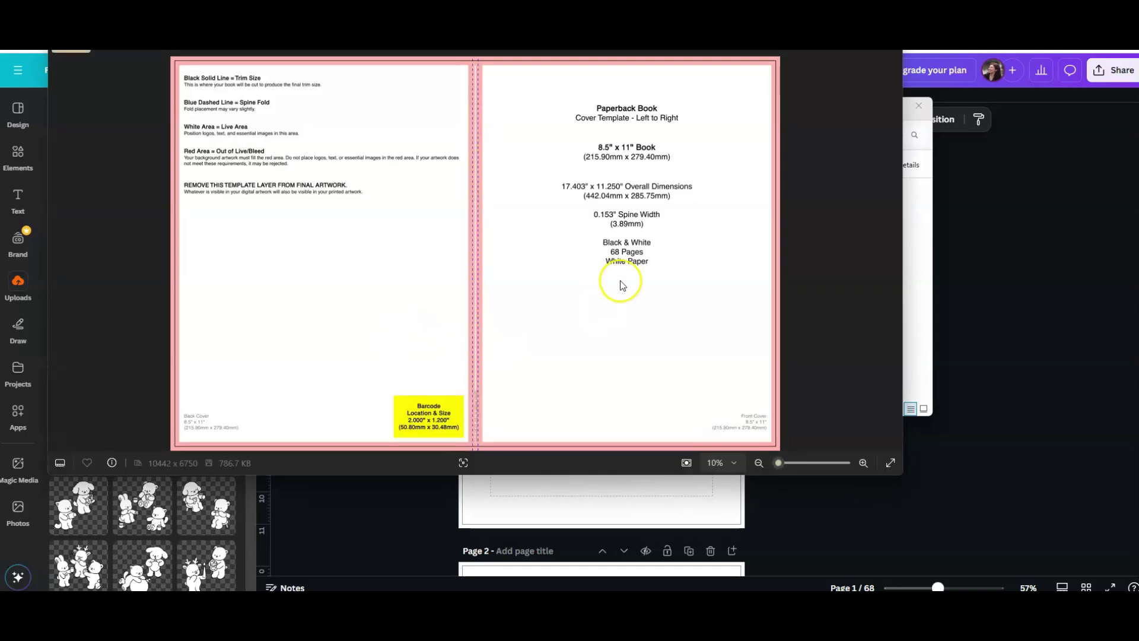
{"action": "left_click_drag", "start_coordinate": [474, 42], "coordinate": [526, 94]}
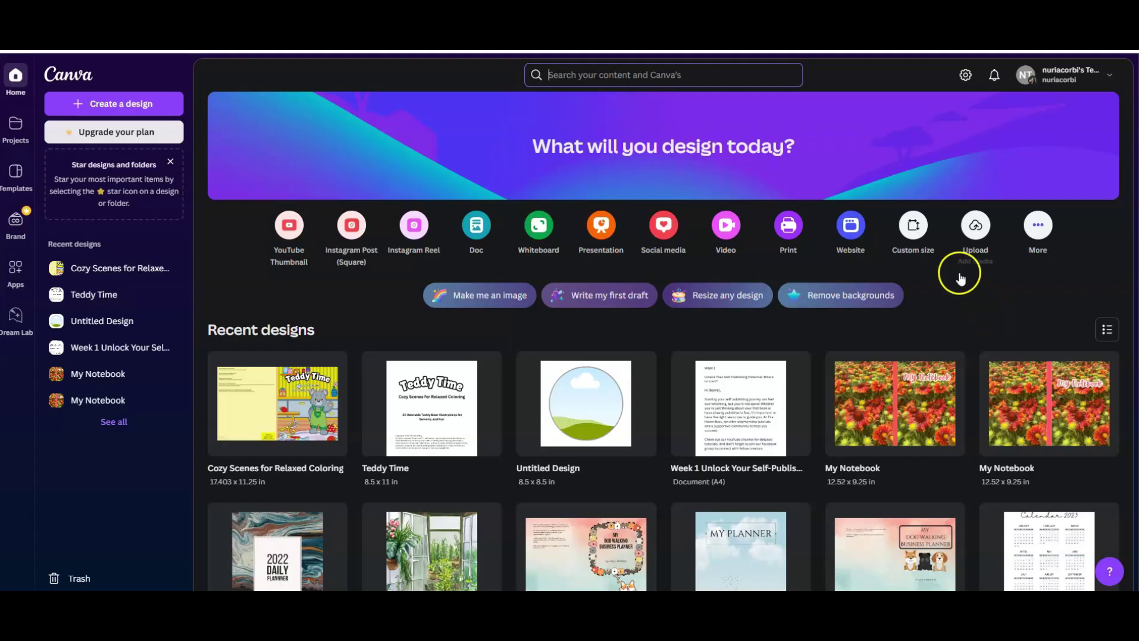
Start a custom-size design in Canva and set its units to inches.
{"action": "left_click", "coordinate": [914, 228]}
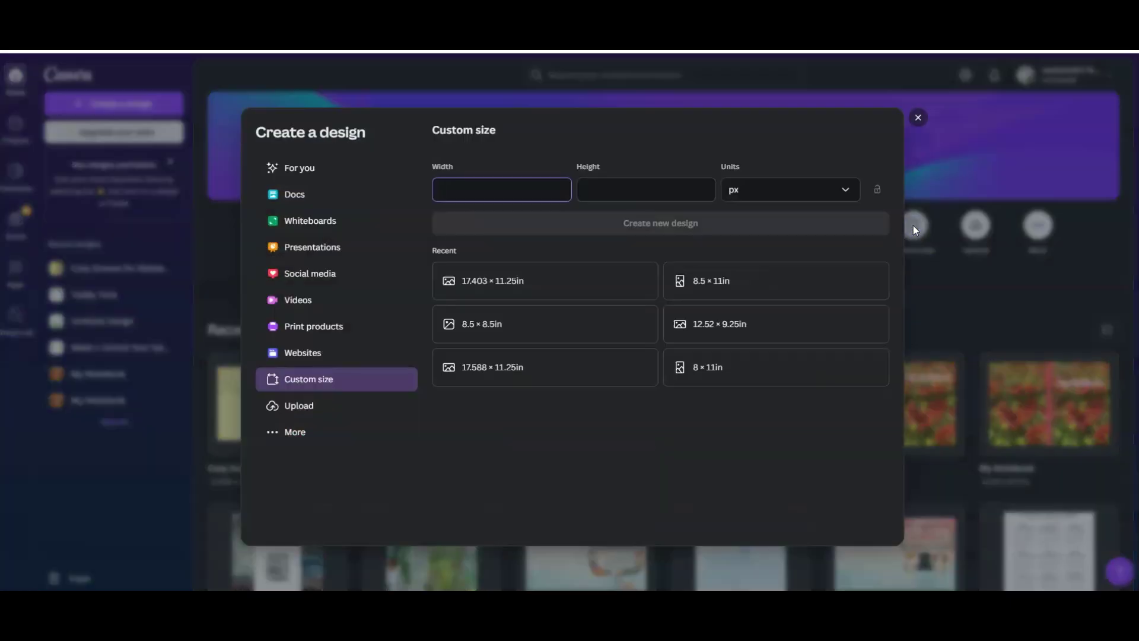
{"action": "left_click", "coordinate": [772, 193]}
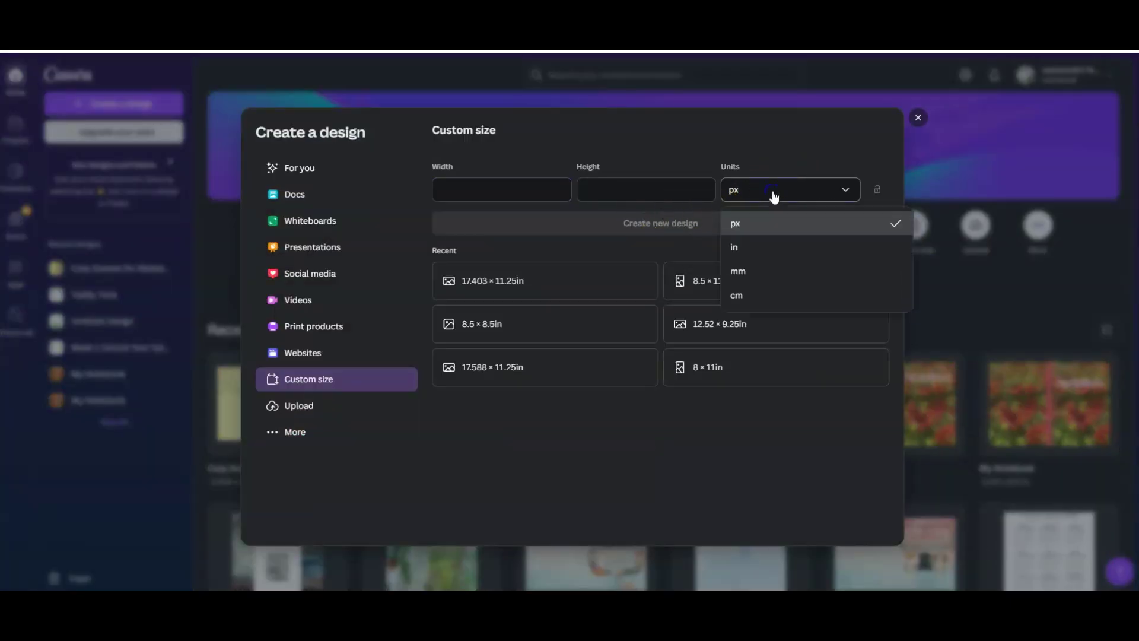
{"action": "left_click", "coordinate": [747, 248]}
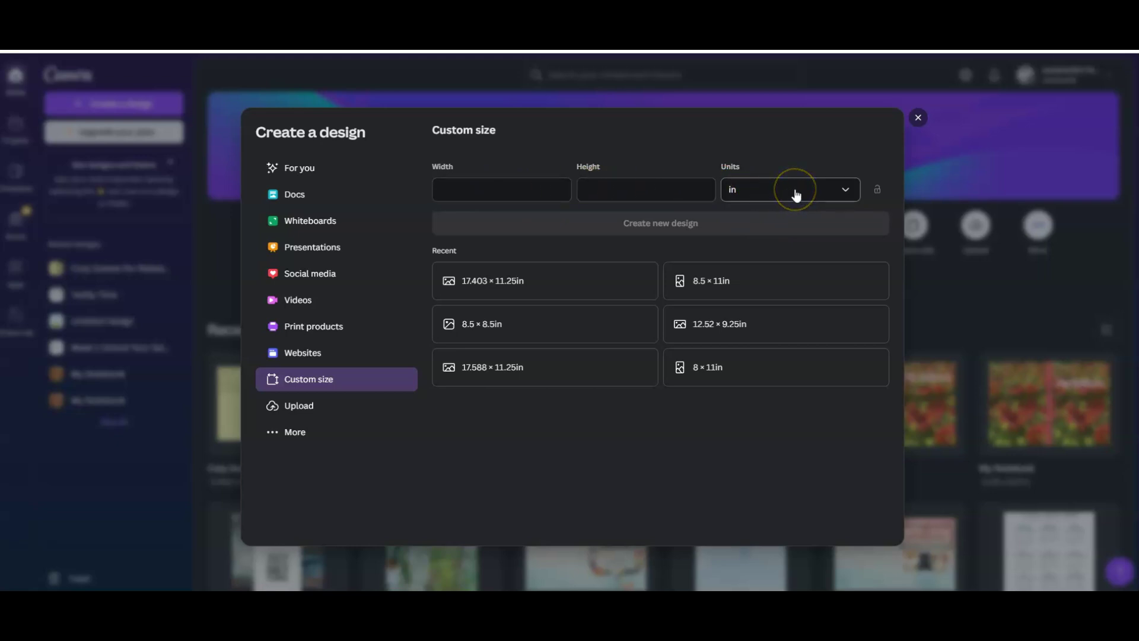
{"action": "left_click", "coordinate": [523, 188]}
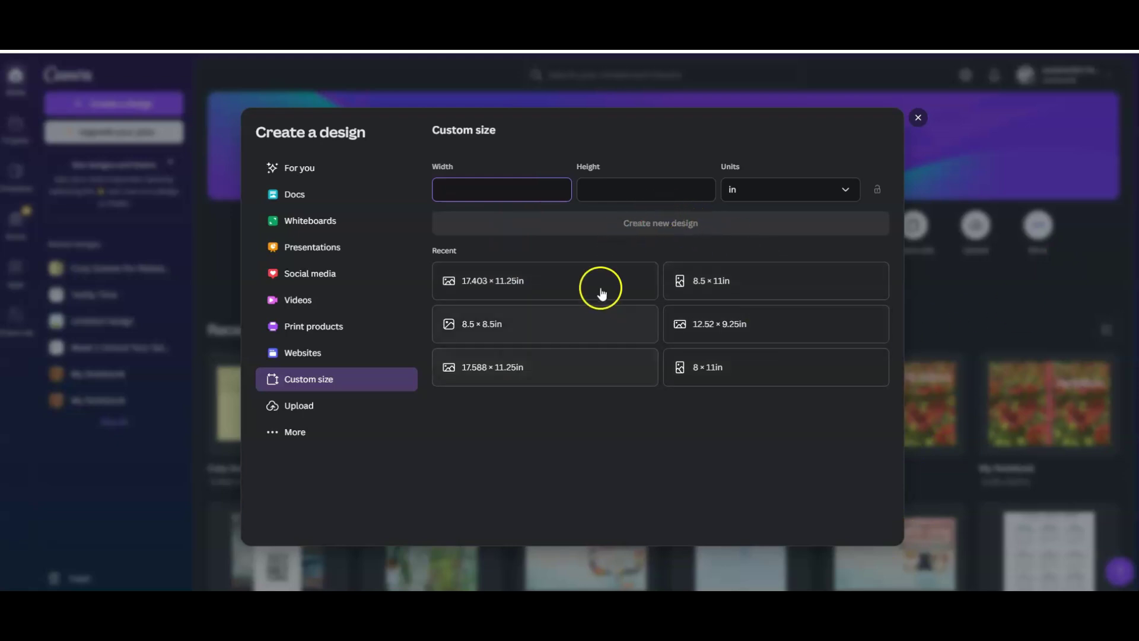
Check the overall dimensions in the template image and set the custom design's width to 17.403 in.
{"action": "key", "text": "alt+Tab"}
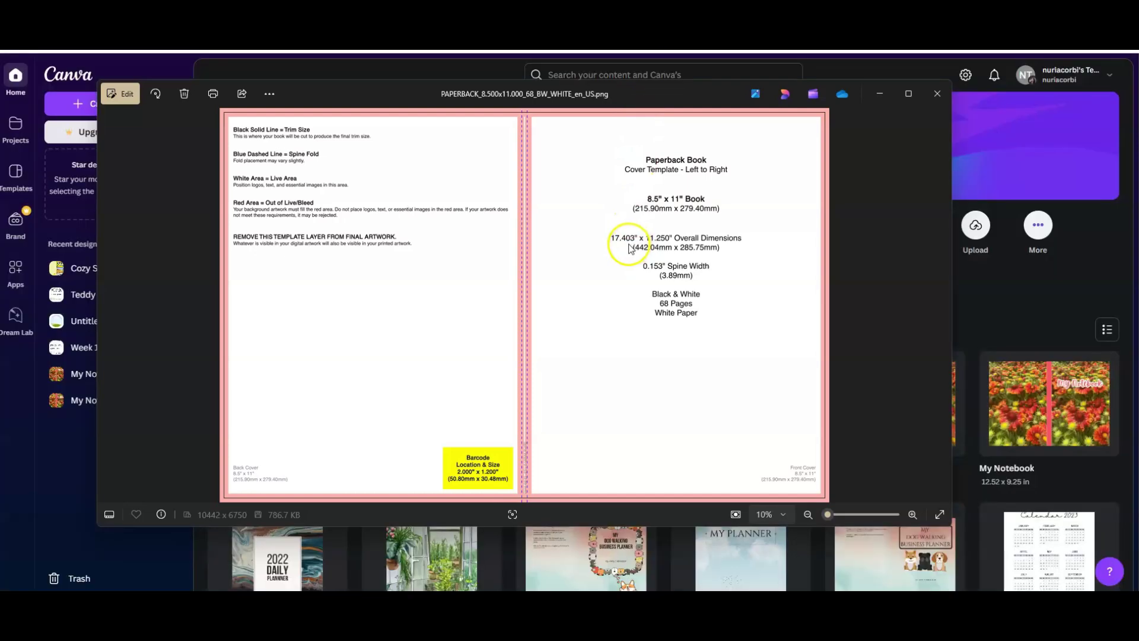
{"action": "left_click_drag", "start_coordinate": [699, 90], "coordinate": [608, 90]}
{"action": "left_click", "coordinate": [914, 225]}
{"action": "left_click", "coordinate": [497, 190]}
{"action": "type", "text": "17.403"}
{"action": "left_click", "coordinate": [591, 195]}
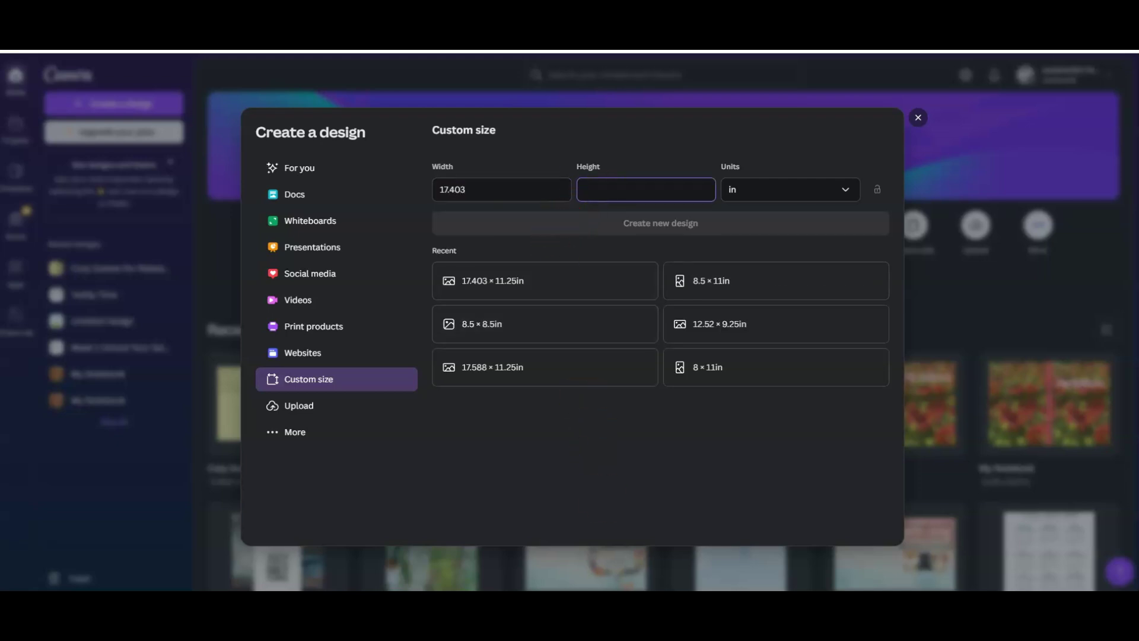
Recheck the template's overall height, set the custom design's height to 11.25 in, and create the design.
{"action": "key", "text": "alt+Tab"}
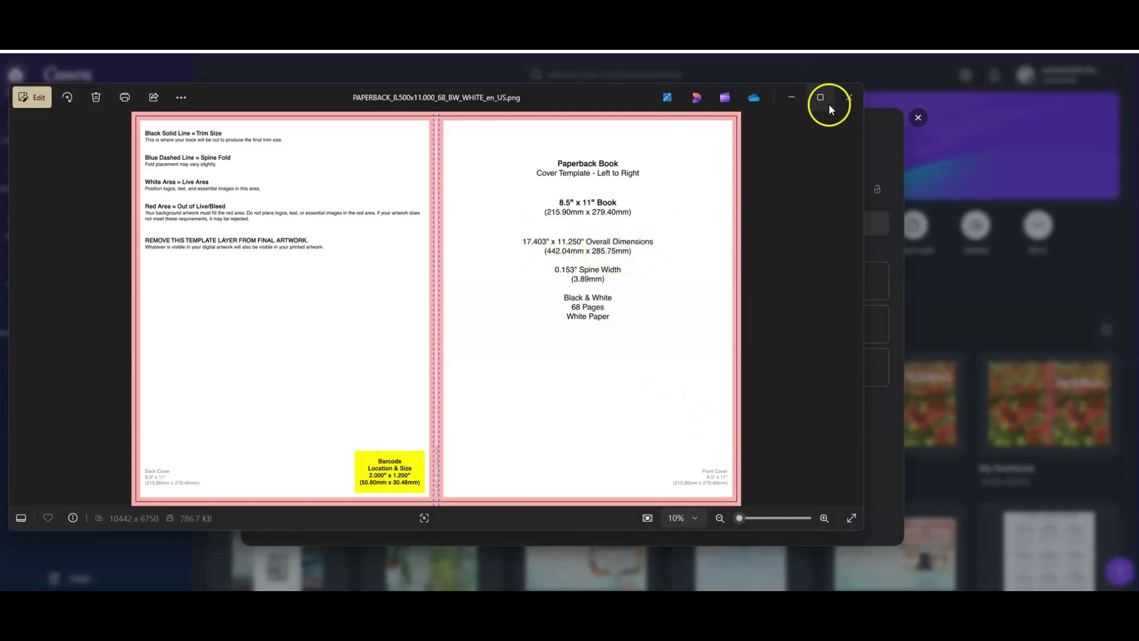
{"action": "key", "text": "alt+Tab"}
{"action": "left_click", "coordinate": [625, 189]}
{"action": "type", "text": "11."}
{"action": "left_click", "coordinate": [654, 228]}
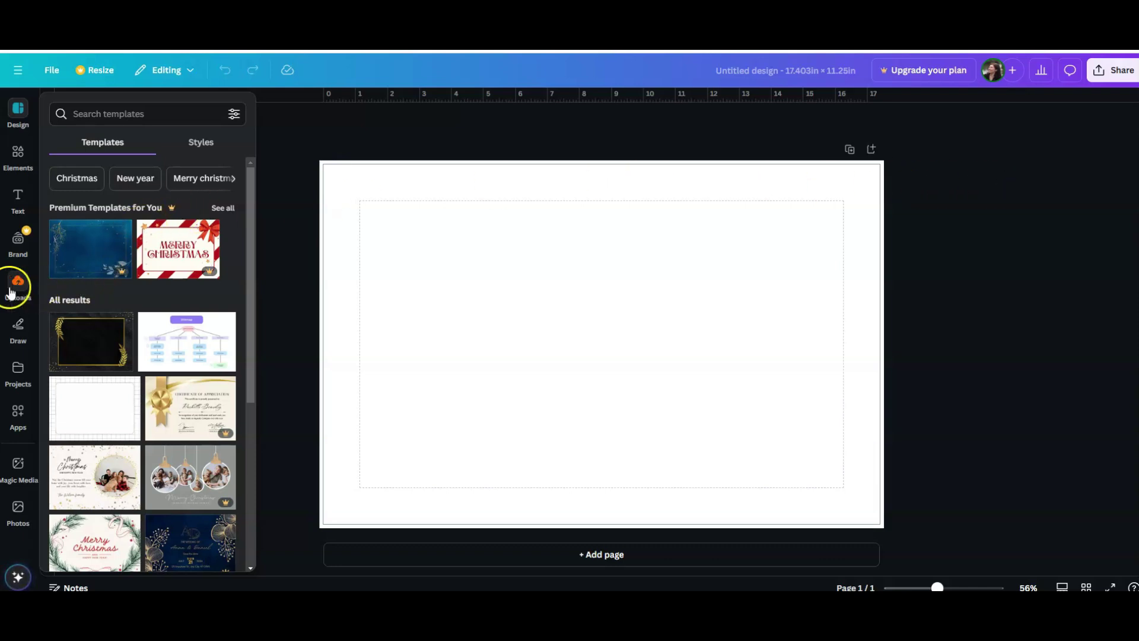
Place the uploaded KDP paperback cover template image on the blank page.
{"action": "left_click", "coordinate": [11, 292]}
{"action": "mouse_move", "coordinate": [158, 299]}
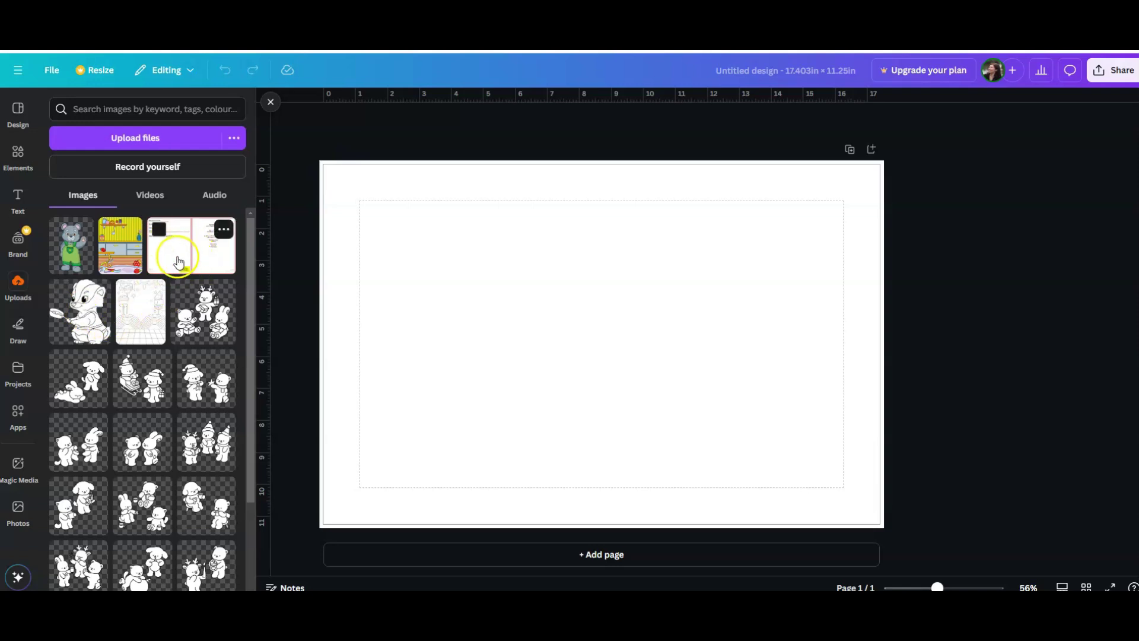
{"action": "left_click", "coordinate": [188, 261]}
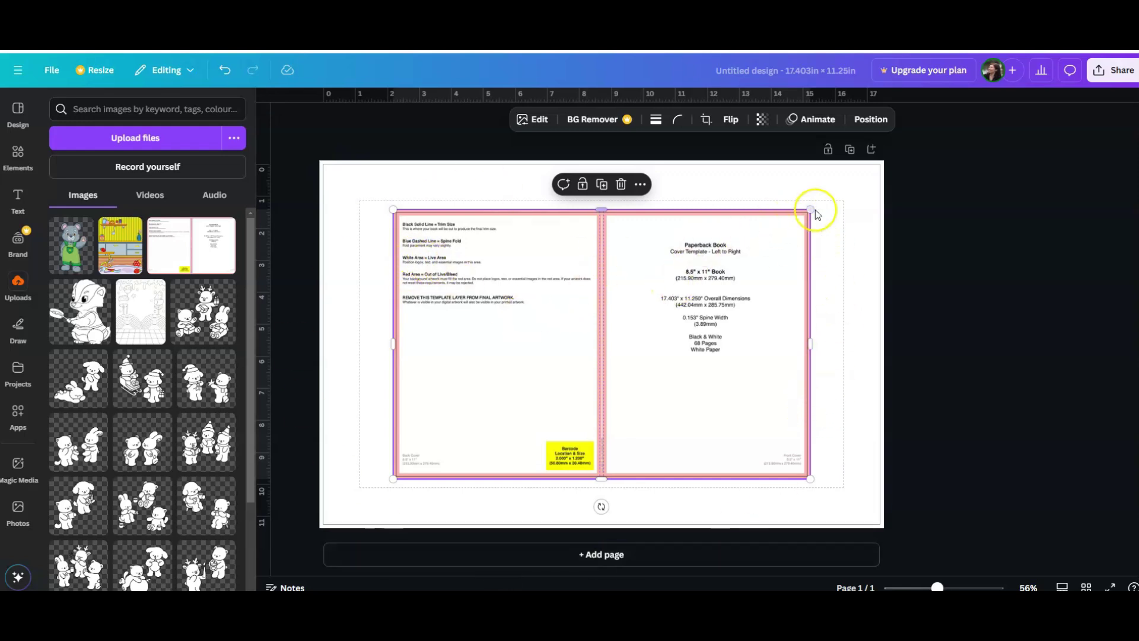
Enlarge the KDP template image from opposite corners until it fills the entire cover page.
{"action": "left_click_drag", "start_coordinate": [812, 209], "coordinate": [885, 163]}
{"action": "left_click_drag", "start_coordinate": [394, 478], "coordinate": [312, 516]}
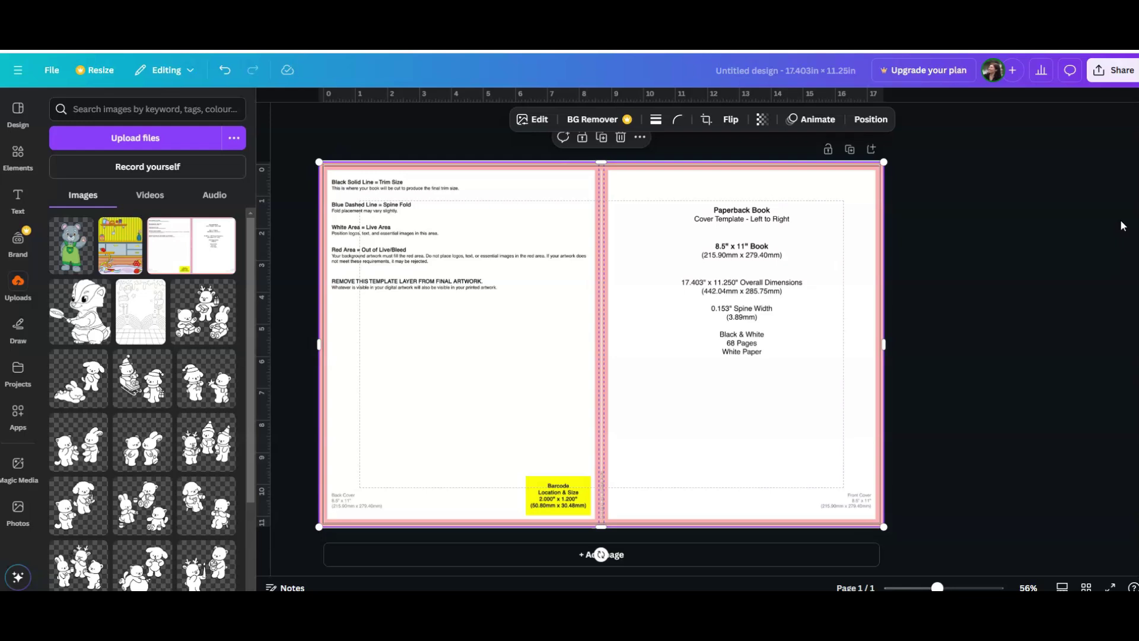
{"action": "left_click_drag", "start_coordinate": [1048, 219], "coordinate": [650, 301]}
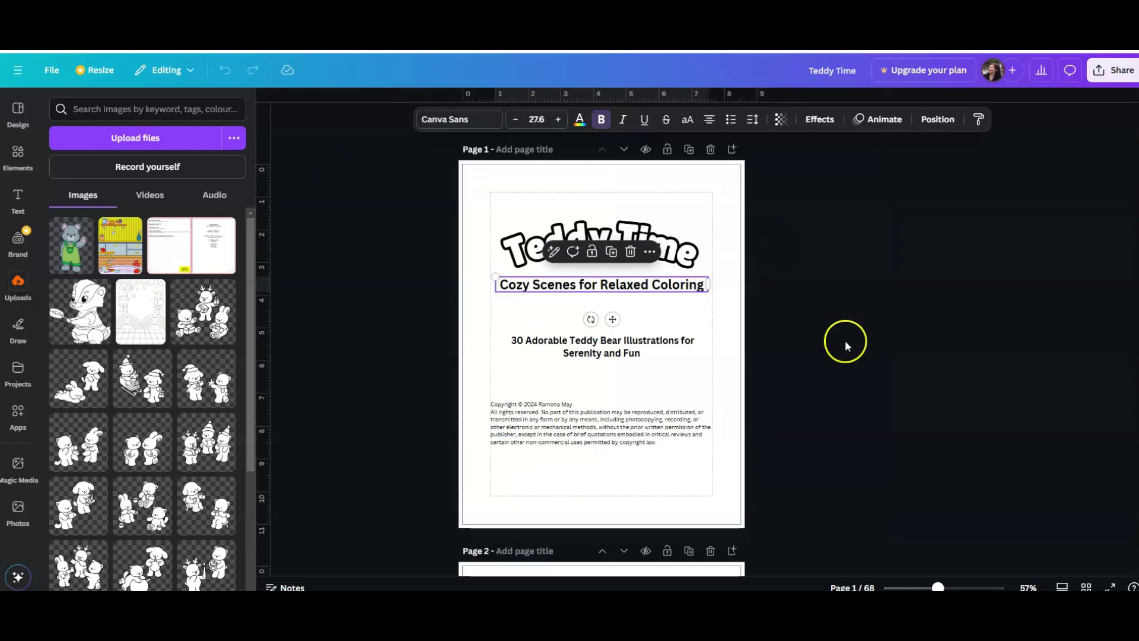
Look through the Teddy Time interior design down to page 7 to examine the teddy bear kitchen scene used for the cover.
{"action": "scroll", "coordinate": [964, 425], "scroll_direction": "down", "scroll_amount": 5}
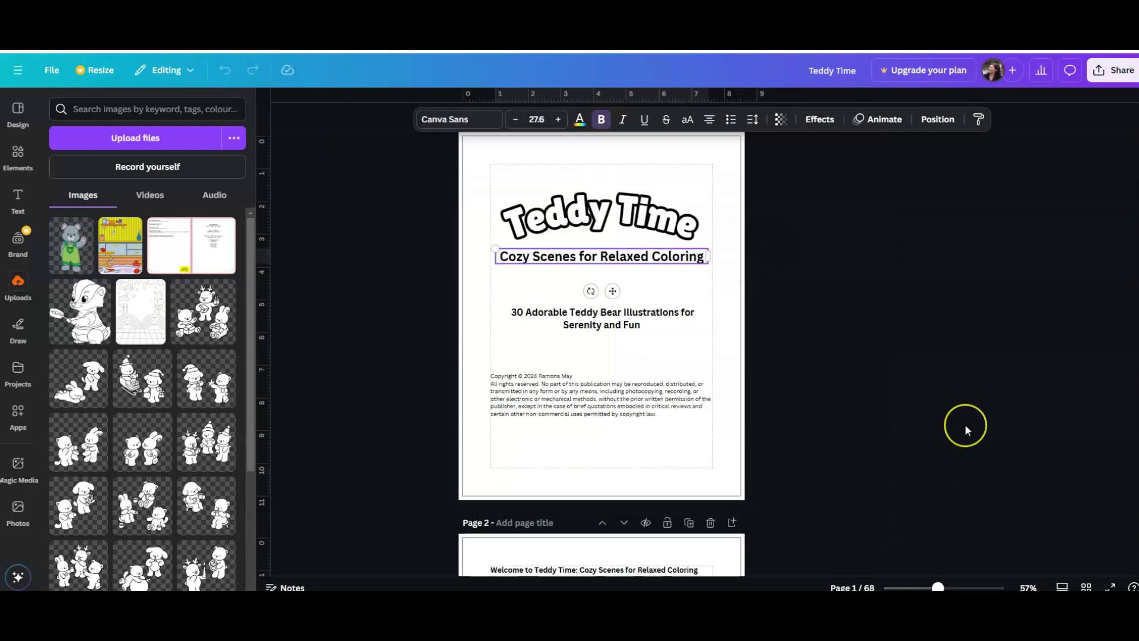
{"action": "scroll", "coordinate": [966, 428], "scroll_direction": "down", "scroll_amount": 15}
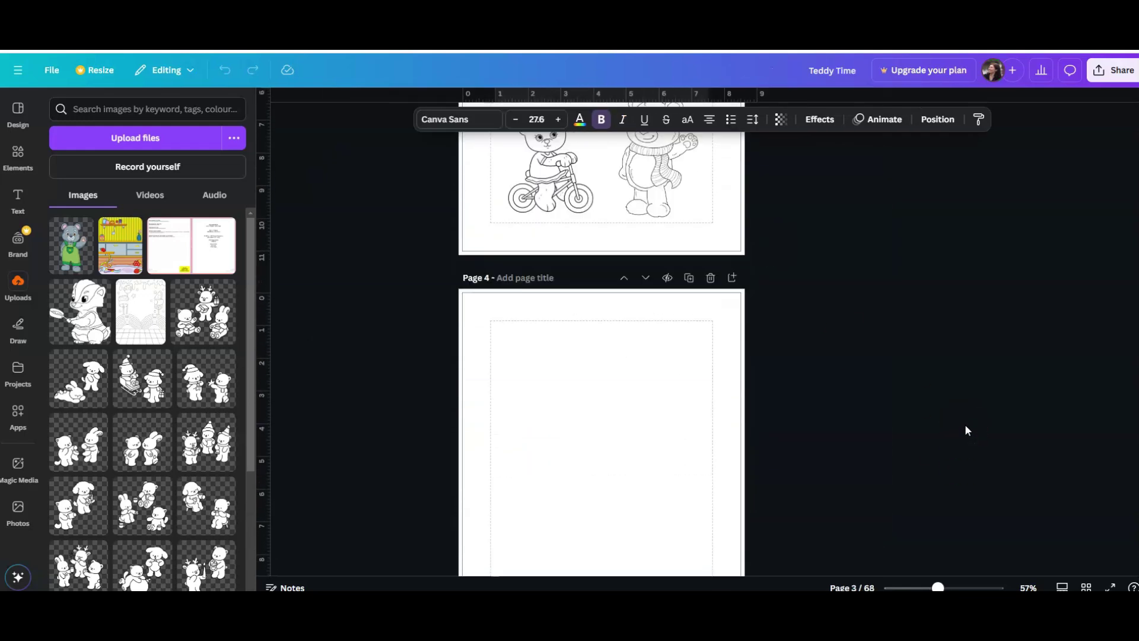
{"action": "scroll", "coordinate": [966, 430], "scroll_direction": "down", "scroll_amount": 15}
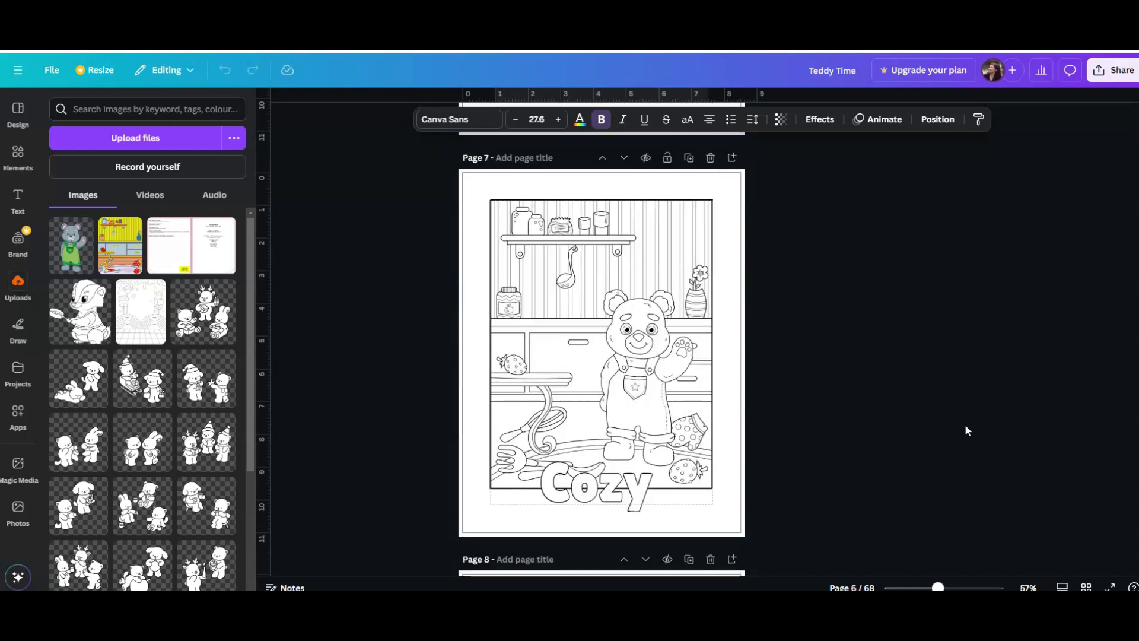
{"action": "scroll", "coordinate": [966, 430], "scroll_direction": "down", "scroll_amount": 3}
{"action": "scroll", "coordinate": [966, 430], "scroll_direction": "up", "scroll_amount": 7}
{"action": "scroll", "coordinate": [966, 430], "scroll_direction": "down", "scroll_amount": 1}
{"action": "left_click", "coordinate": [784, 254]}
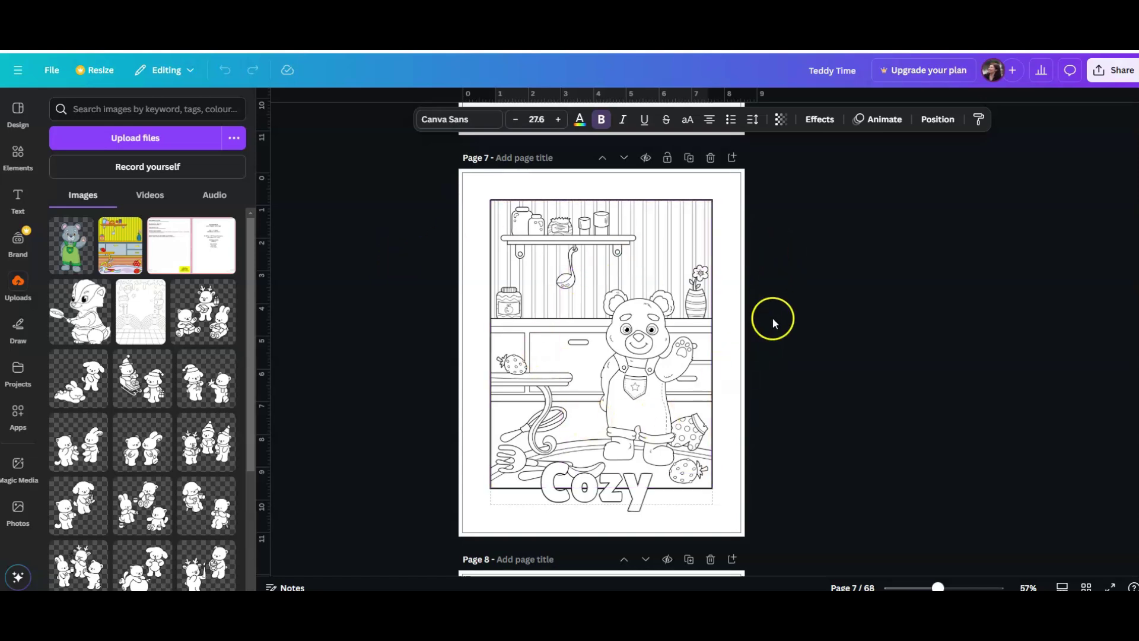
{"action": "scroll", "coordinate": [949, 314], "scroll_direction": "down", "scroll_amount": 3}
{"action": "scroll", "coordinate": [954, 315], "scroll_direction": "up", "scroll_amount": 3}
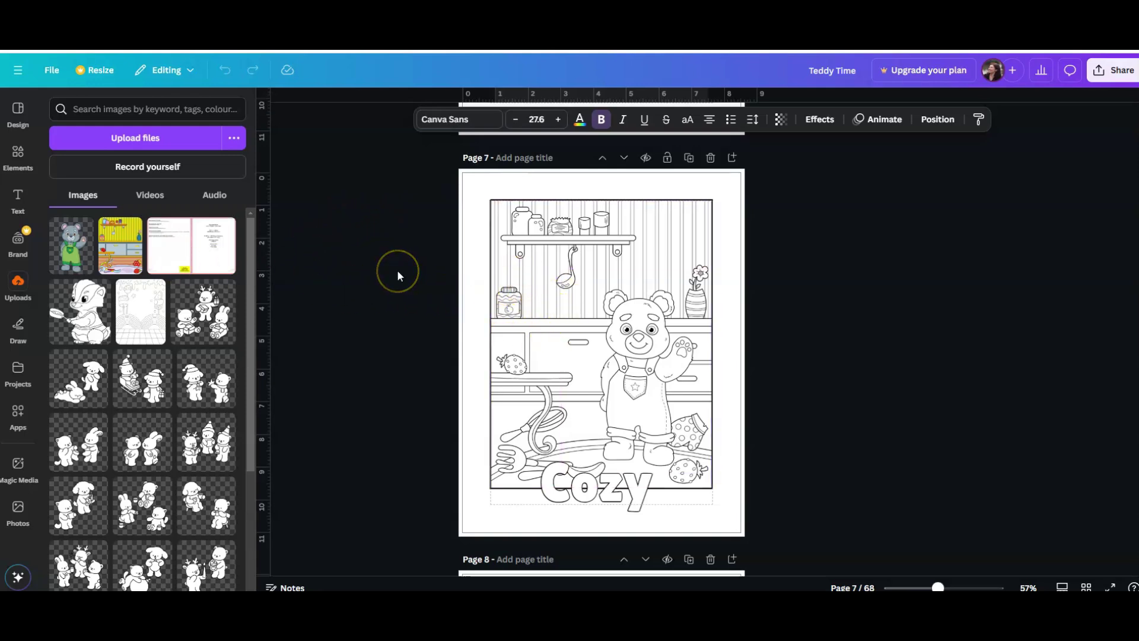
{"action": "left_click", "coordinate": [638, 364]}
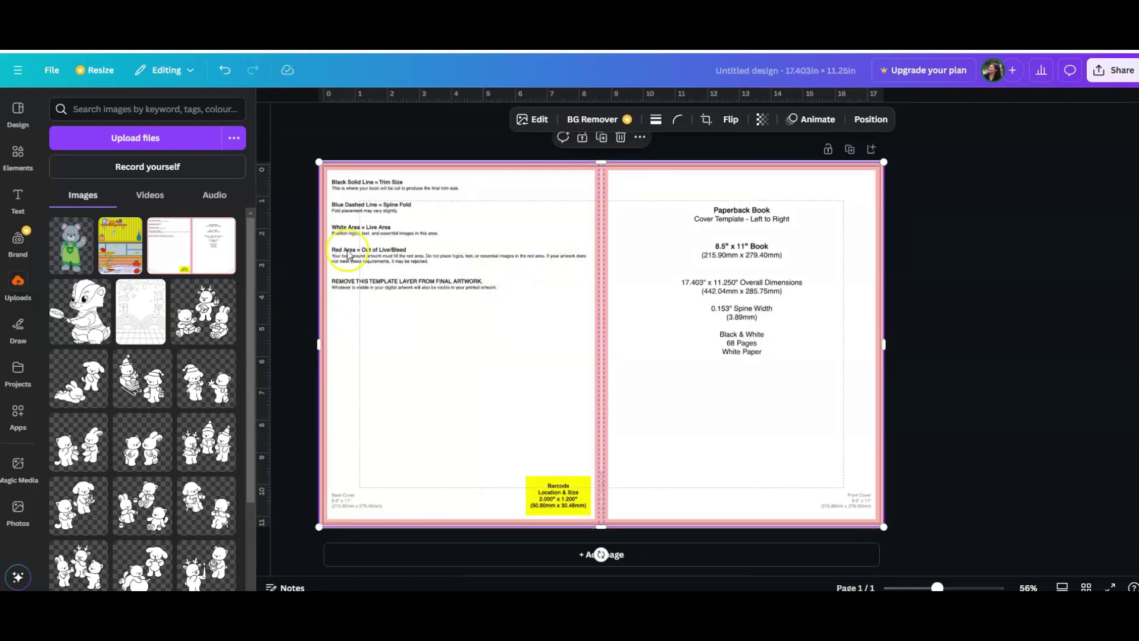
Place the uploaded colored kitchen scene on the cover and enlarge it to fill the front cover half from the spine outward.
{"action": "left_click", "coordinate": [121, 259]}
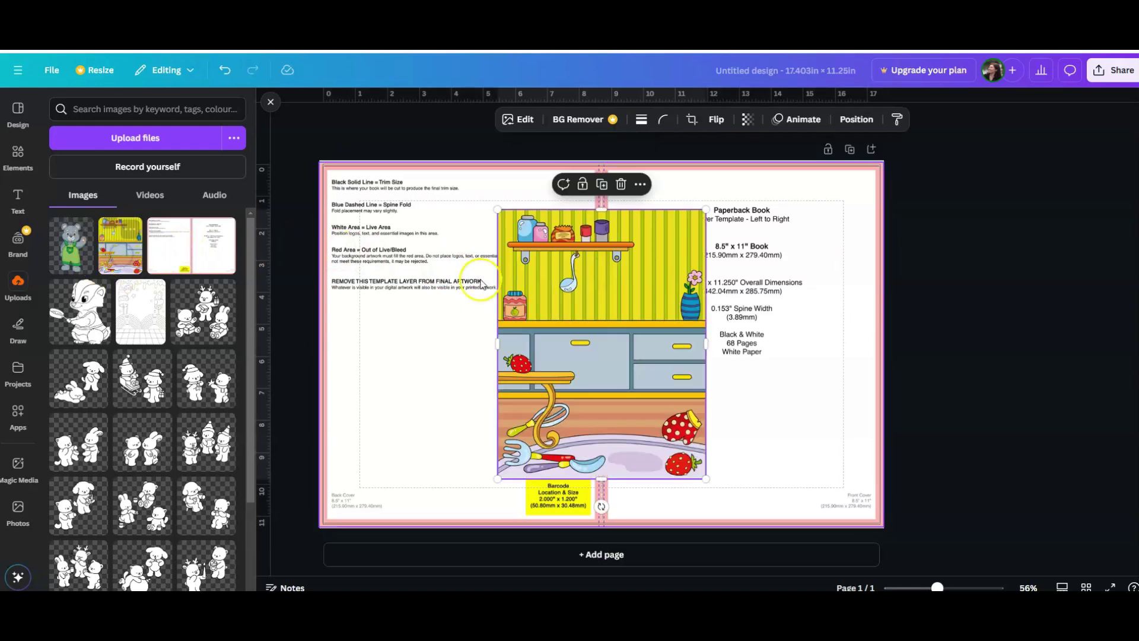
{"action": "left_click_drag", "start_coordinate": [588, 310], "coordinate": [696, 263]}
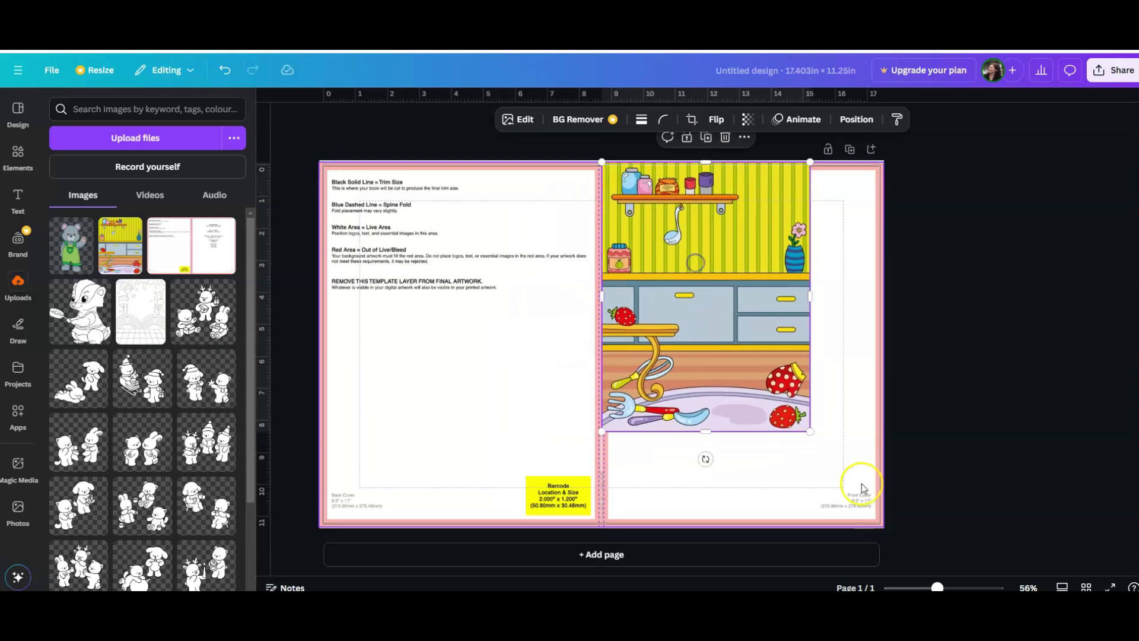
{"action": "left_click_drag", "start_coordinate": [810, 432], "coordinate": [883, 527]}
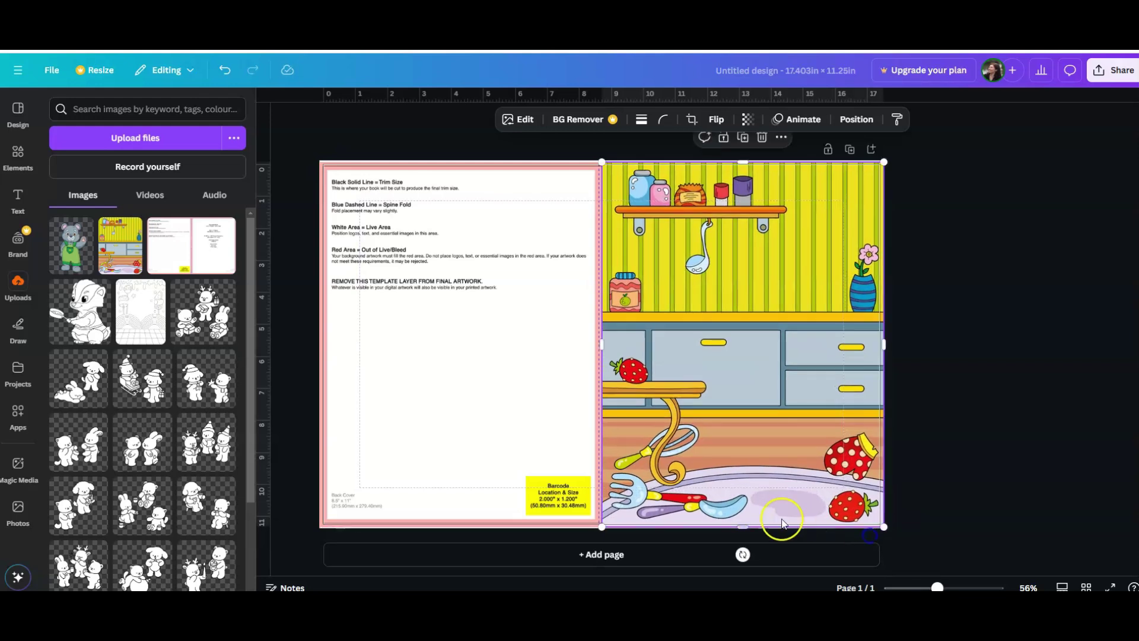
{"action": "left_click_drag", "start_coordinate": [617, 512], "coordinate": [615, 511]}
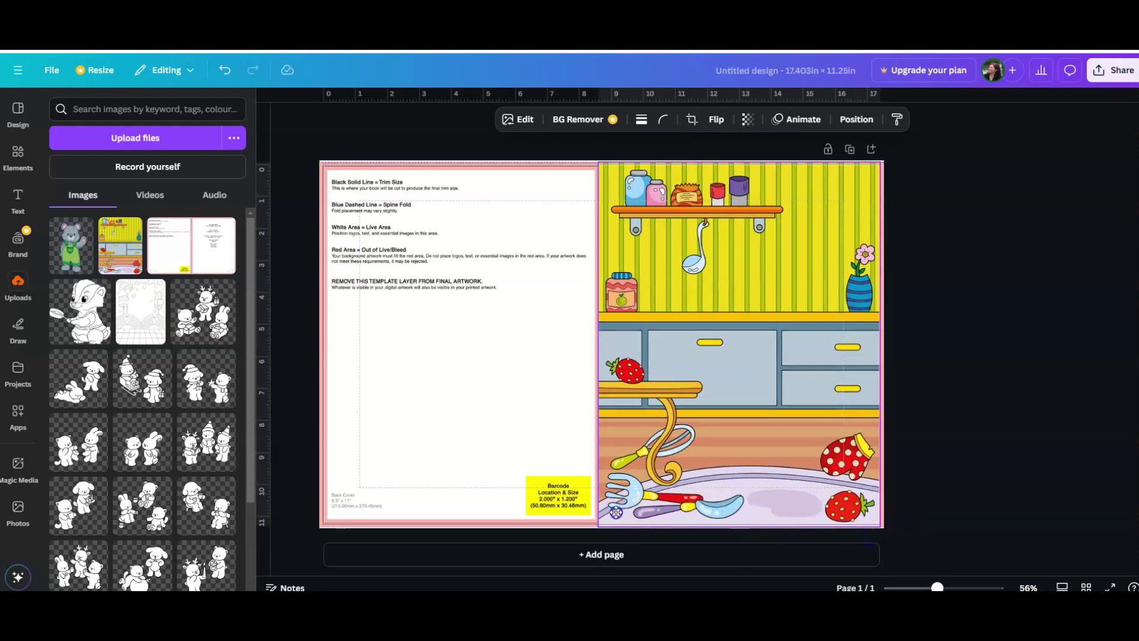
{"action": "left_click_drag", "start_coordinate": [864, 244], "coordinate": [869, 243]}
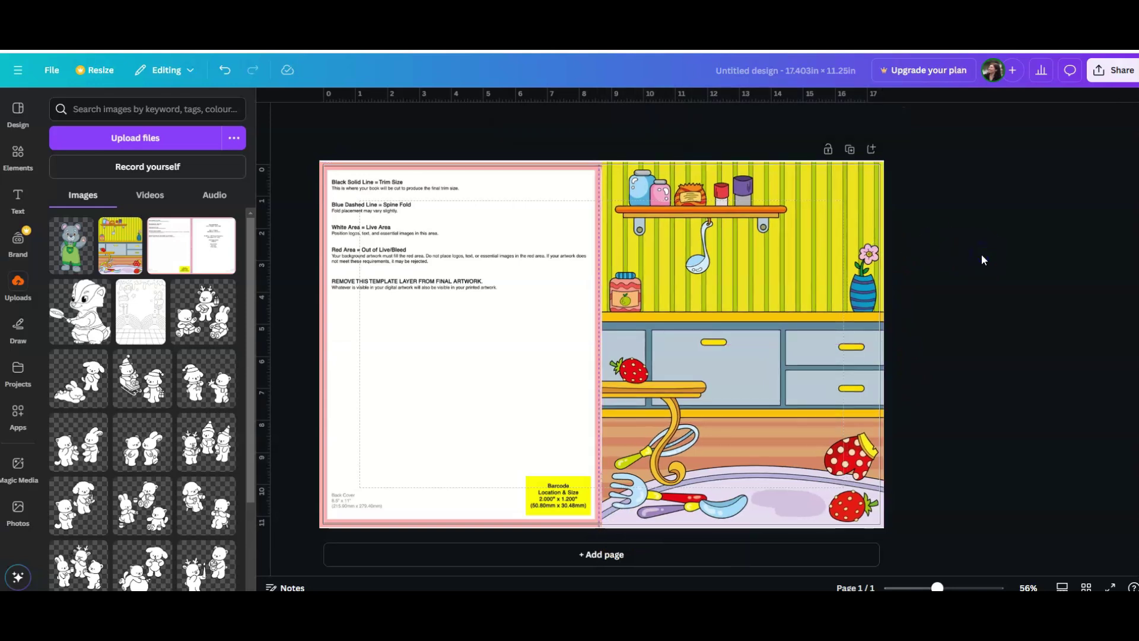
Delete the KDP template image from behind the kitchen scene.
{"action": "left_click", "coordinate": [580, 339]}
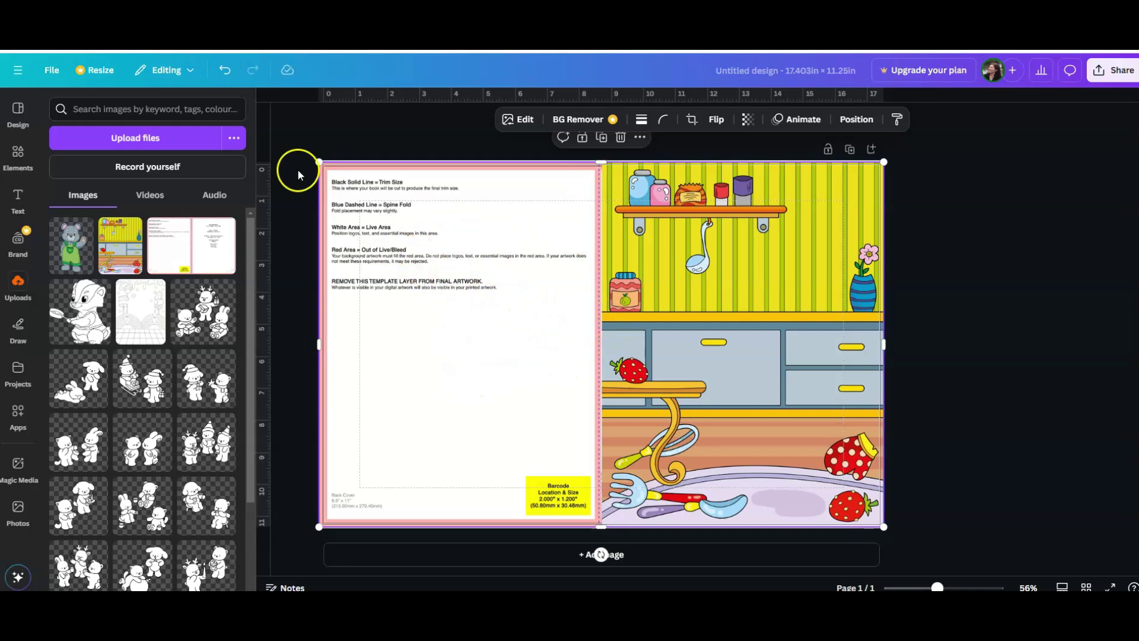
{"action": "left_click_drag", "start_coordinate": [343, 193], "coordinate": [481, 211]}
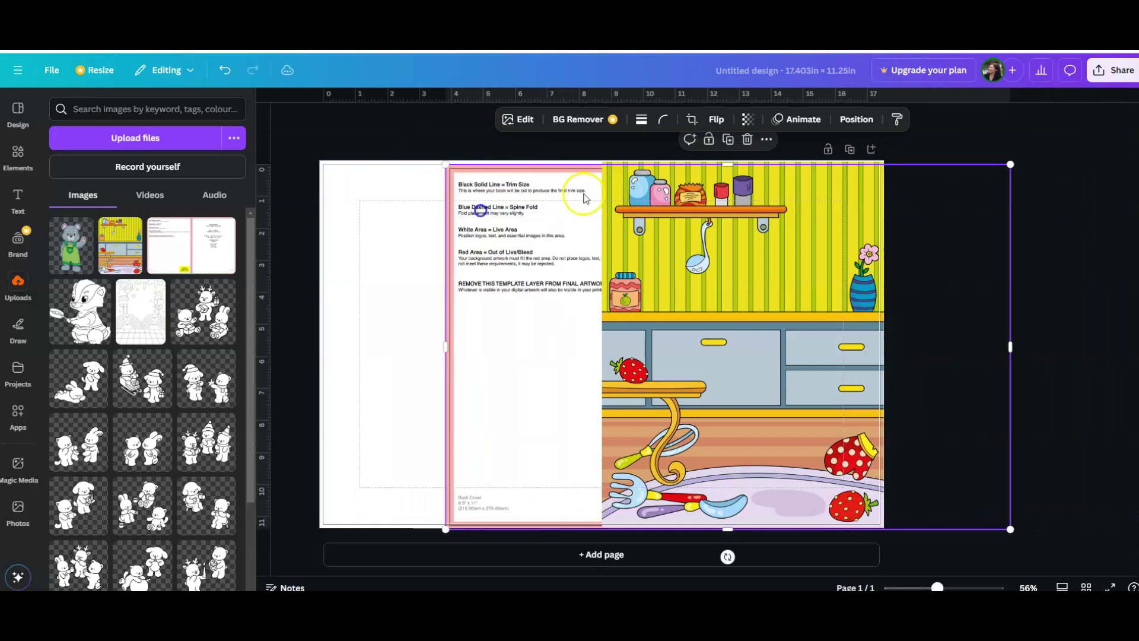
{"action": "left_click", "coordinate": [747, 140]}
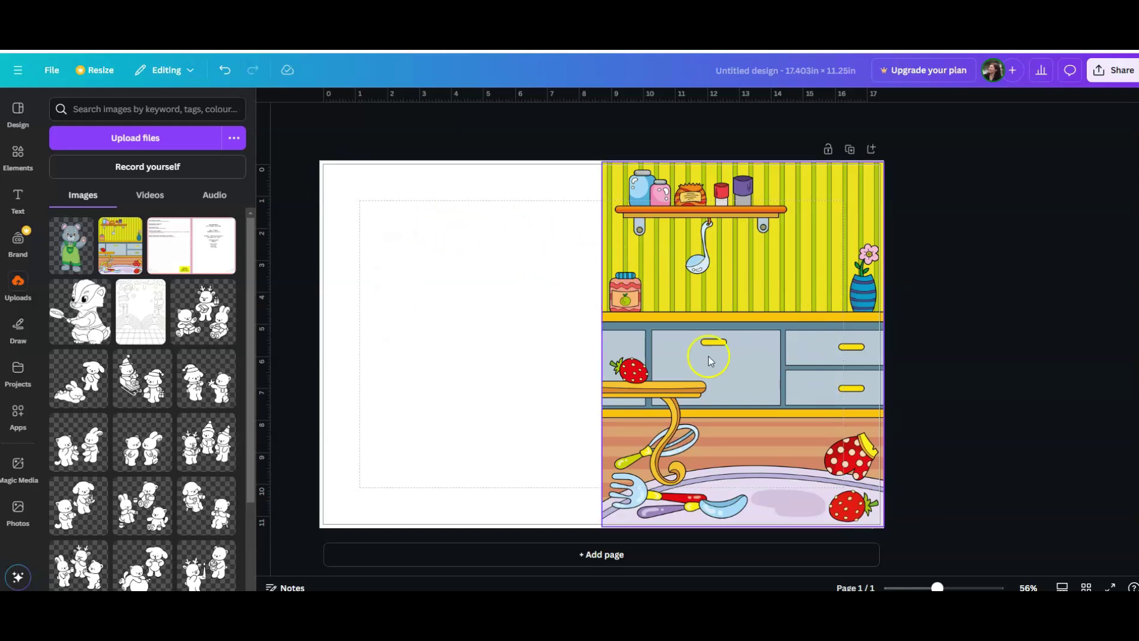
Set the page background to the yellow #ECE31F sampled from the kitchen scene's striped wall.
{"action": "left_click", "coordinate": [364, 211]}
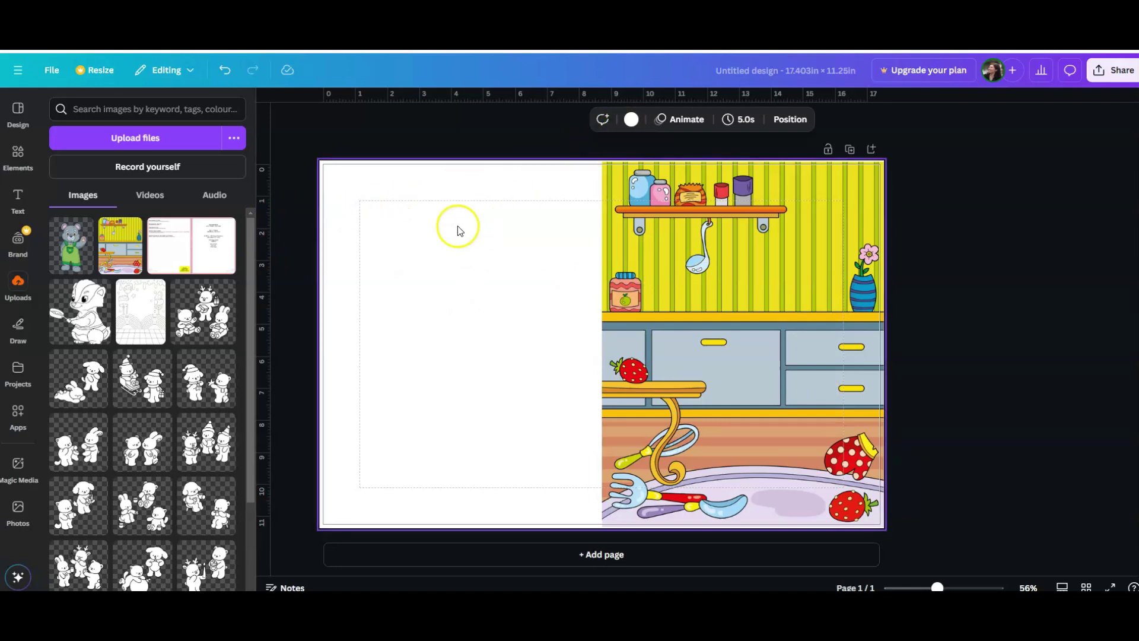
{"action": "left_click", "coordinate": [632, 120]}
{"action": "left_click", "coordinate": [632, 121]}
{"action": "left_click", "coordinate": [606, 137]}
{"action": "left_click", "coordinate": [631, 121]}
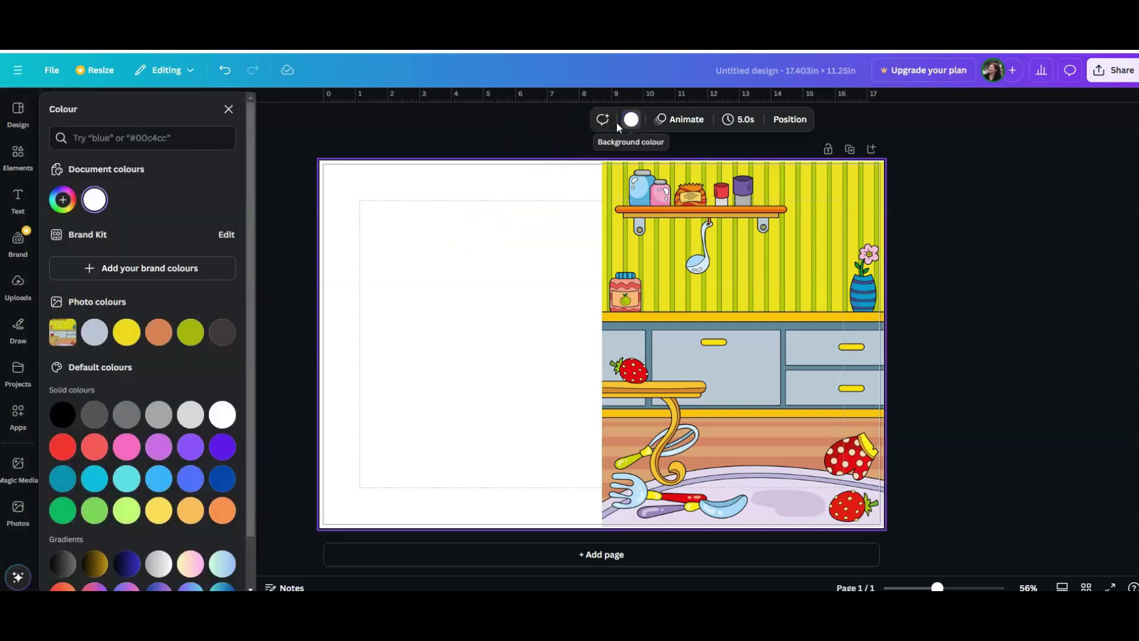
{"action": "left_click", "coordinate": [63, 200]}
{"action": "left_click", "coordinate": [213, 356]}
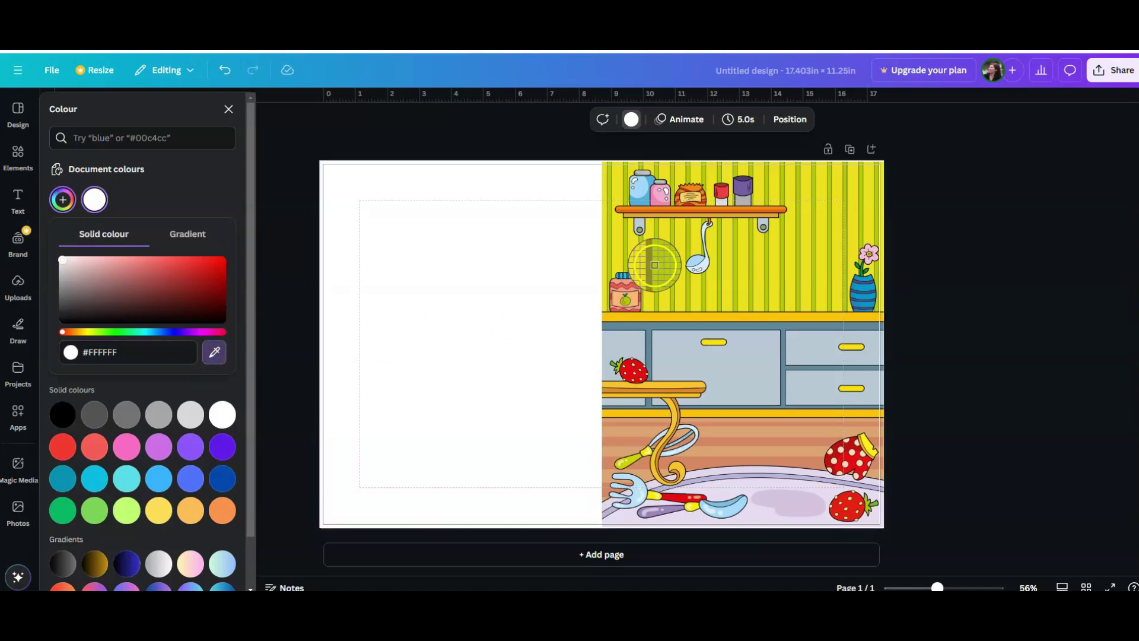
{"action": "left_click", "coordinate": [667, 250]}
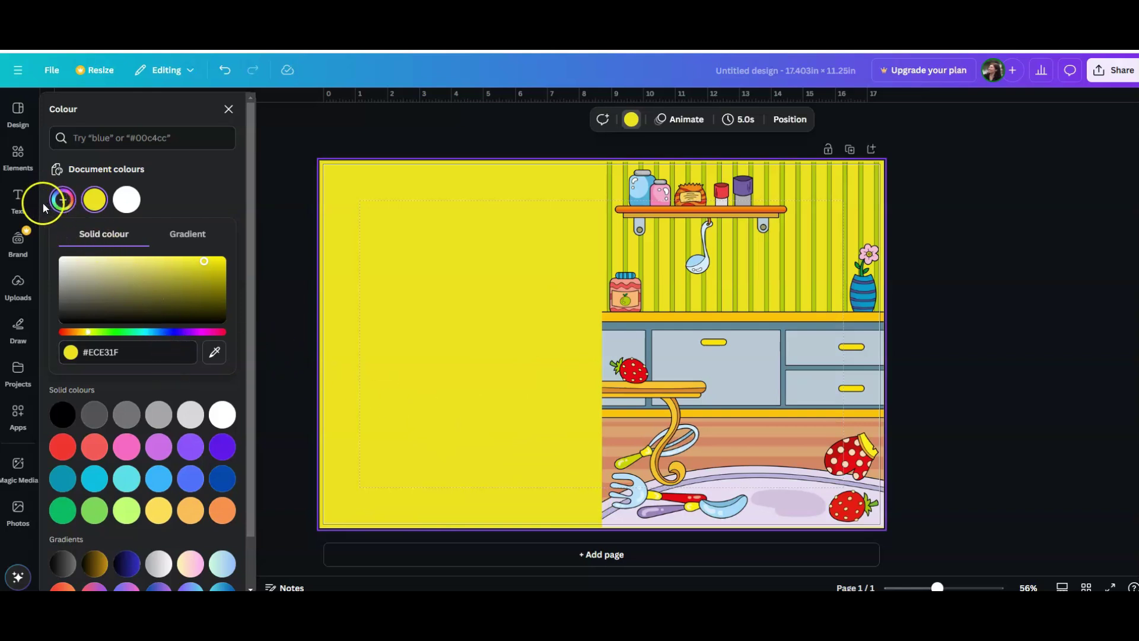
Add the uploaded gray teddy bear in green overalls and place it in front of the cabinets on the front cover.
{"action": "left_click", "coordinate": [19, 283]}
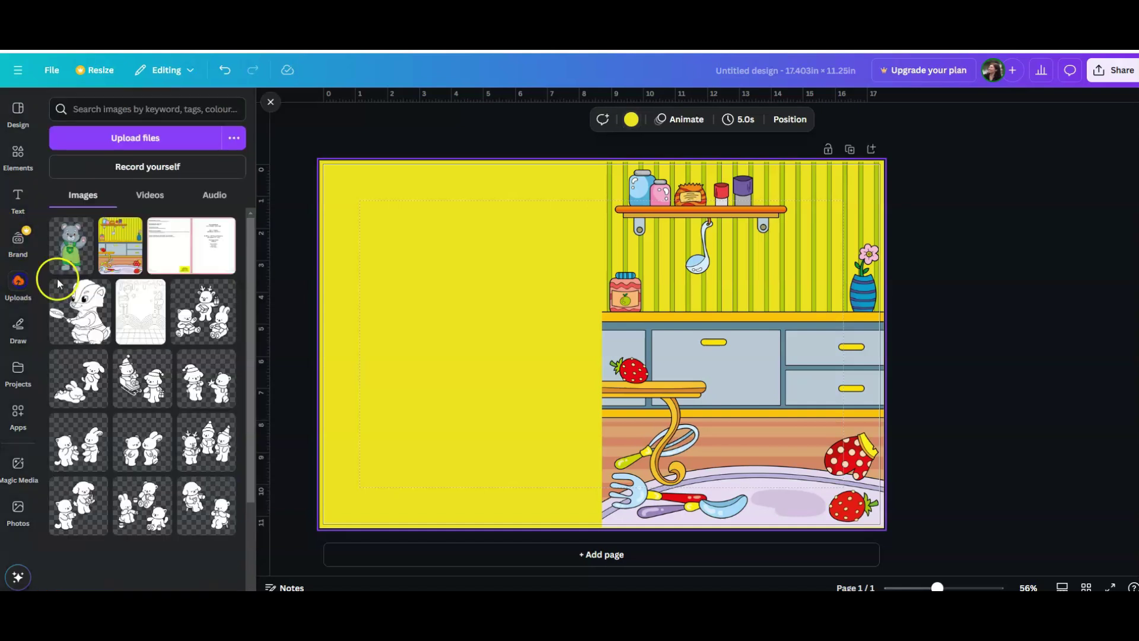
{"action": "left_click", "coordinate": [73, 270]}
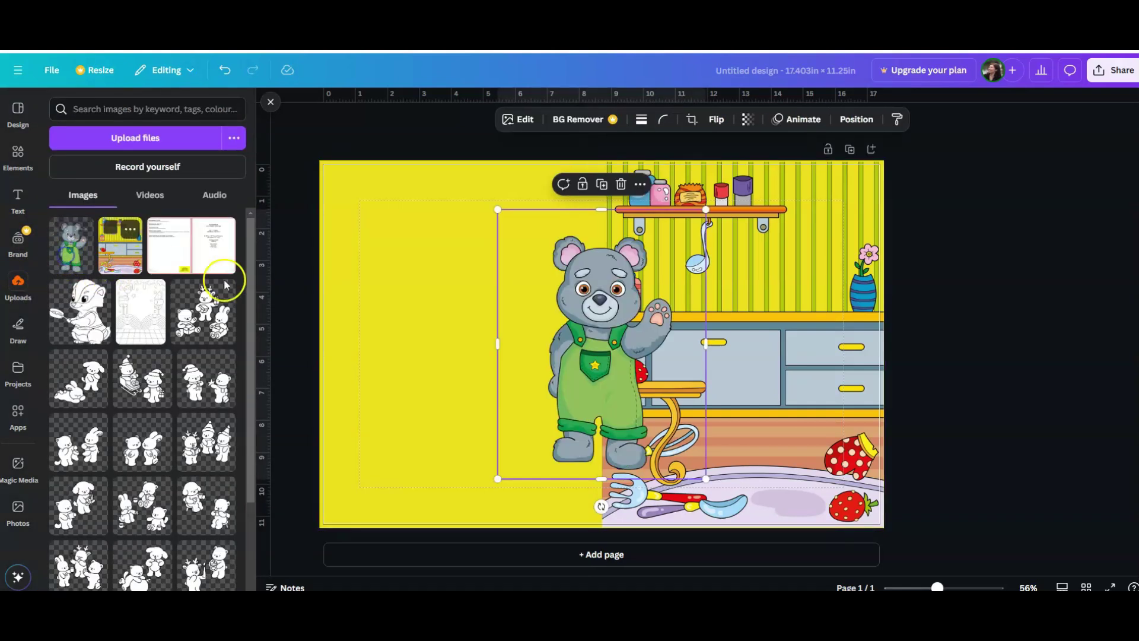
{"action": "left_click_drag", "start_coordinate": [532, 318], "coordinate": [724, 347]}
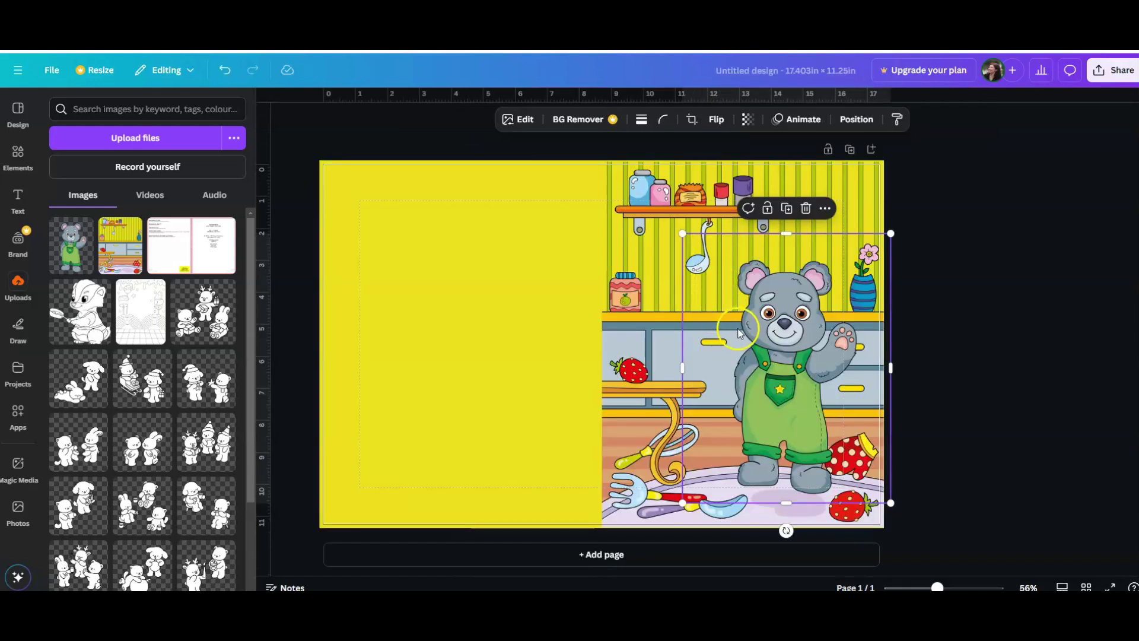
{"action": "left_click_drag", "start_coordinate": [770, 346], "coordinate": [766, 345]}
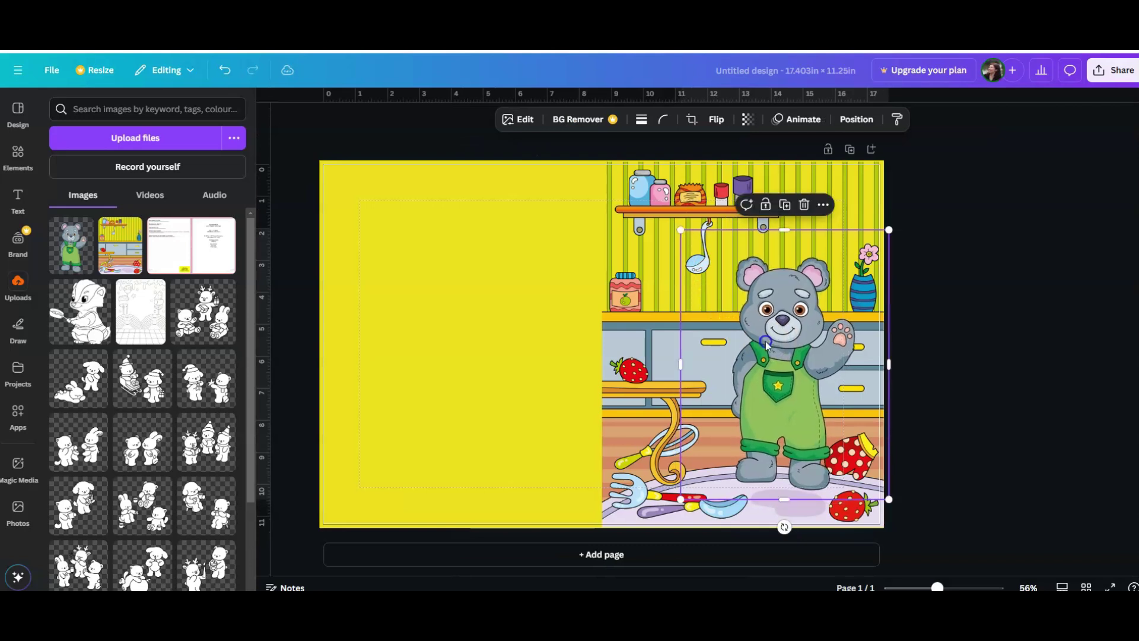
{"action": "left_click", "coordinate": [943, 274]}
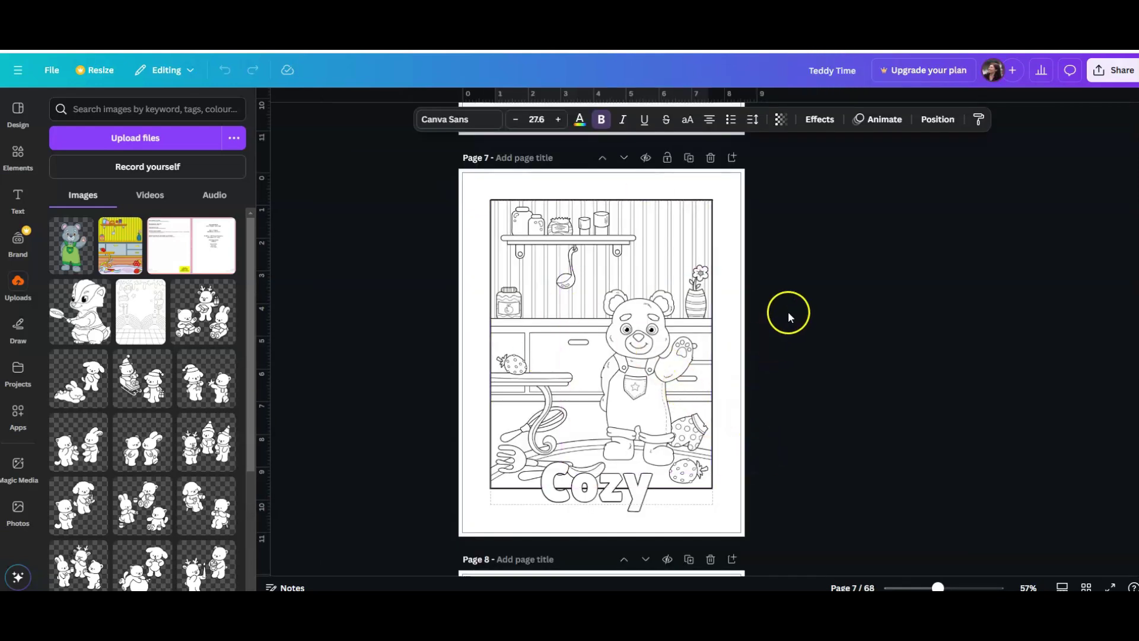
Copy the "Teddy Time" title text from page 1 of the interior design.
{"action": "scroll", "coordinate": [788, 311], "scroll_direction": "up", "scroll_amount": 12}
{"action": "scroll", "coordinate": [788, 311], "scroll_direction": "up", "scroll_amount": 20}
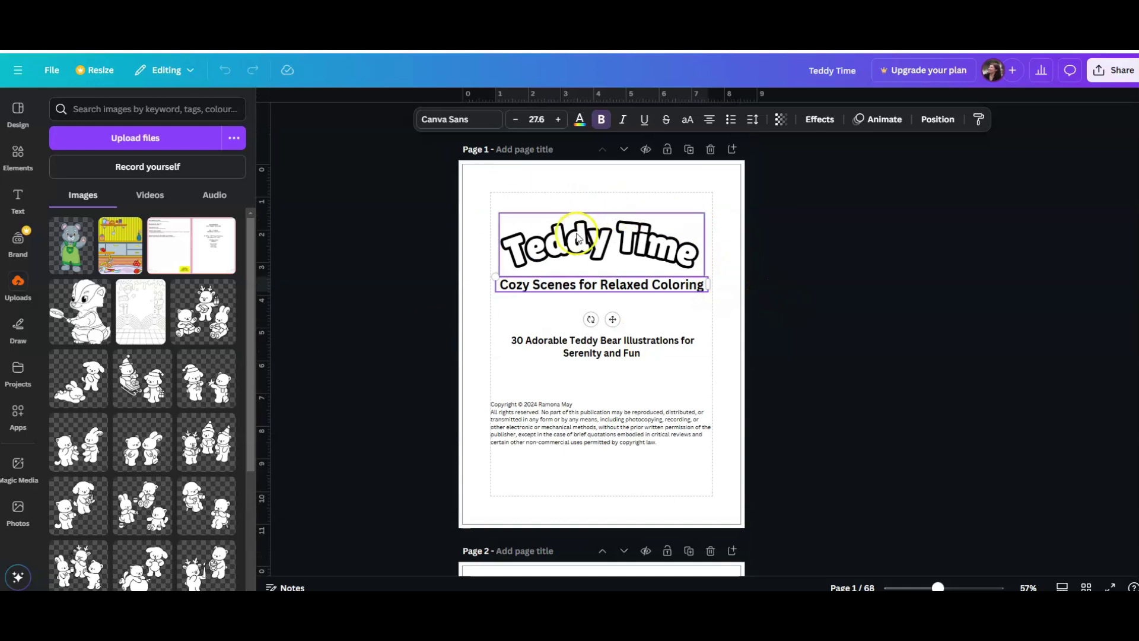
{"action": "left_click", "coordinate": [600, 237]}
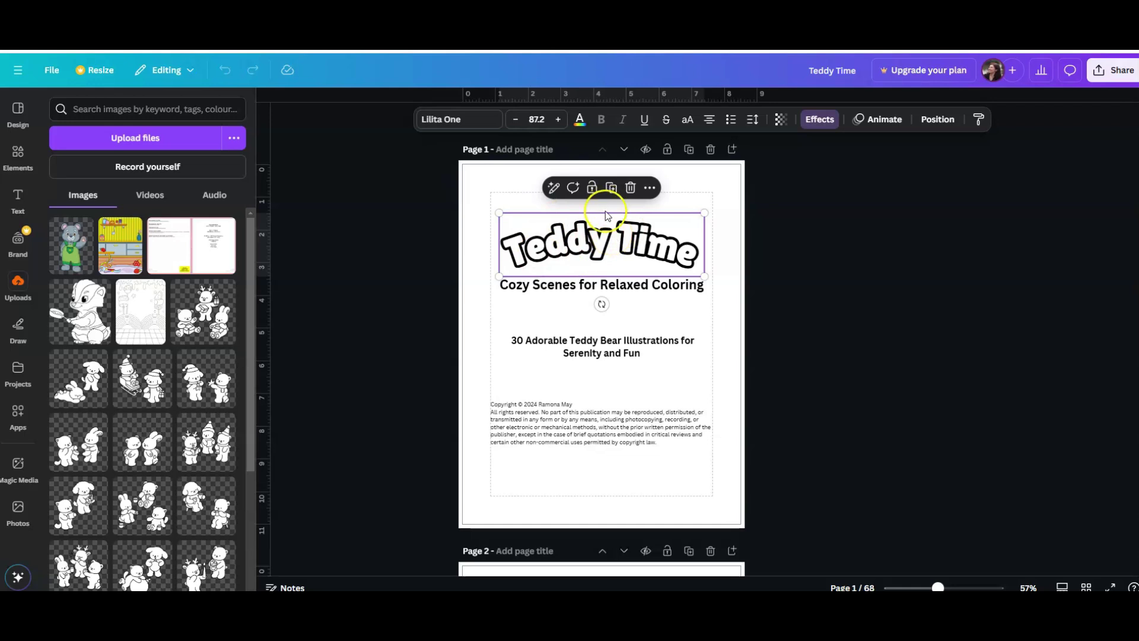
{"action": "right_click", "coordinate": [600, 225]}
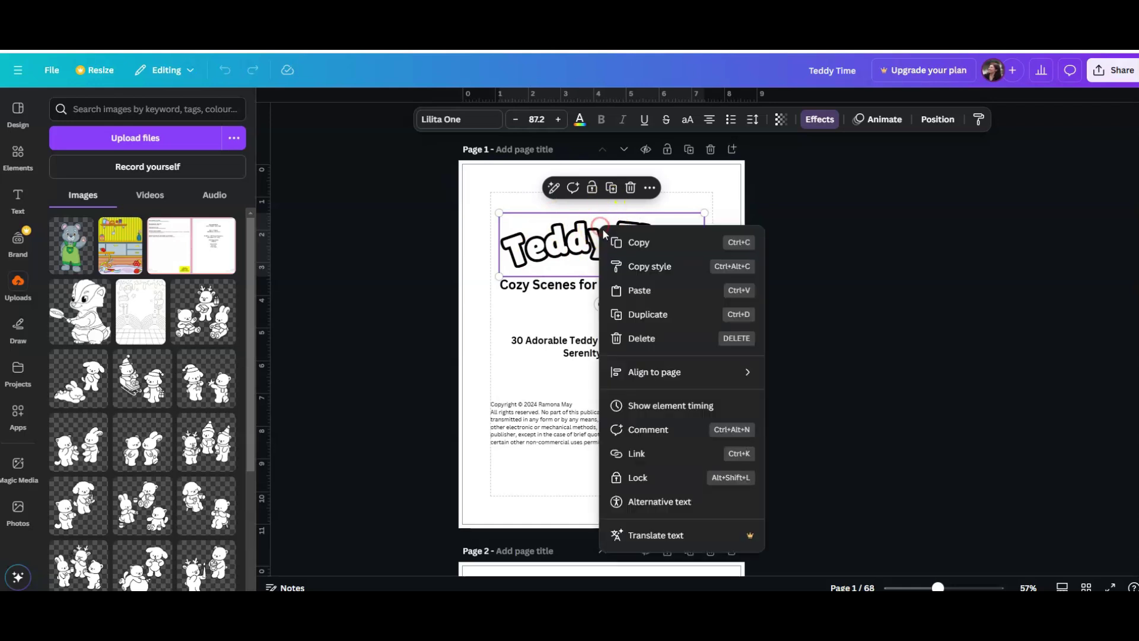
{"action": "left_click", "coordinate": [638, 243]}
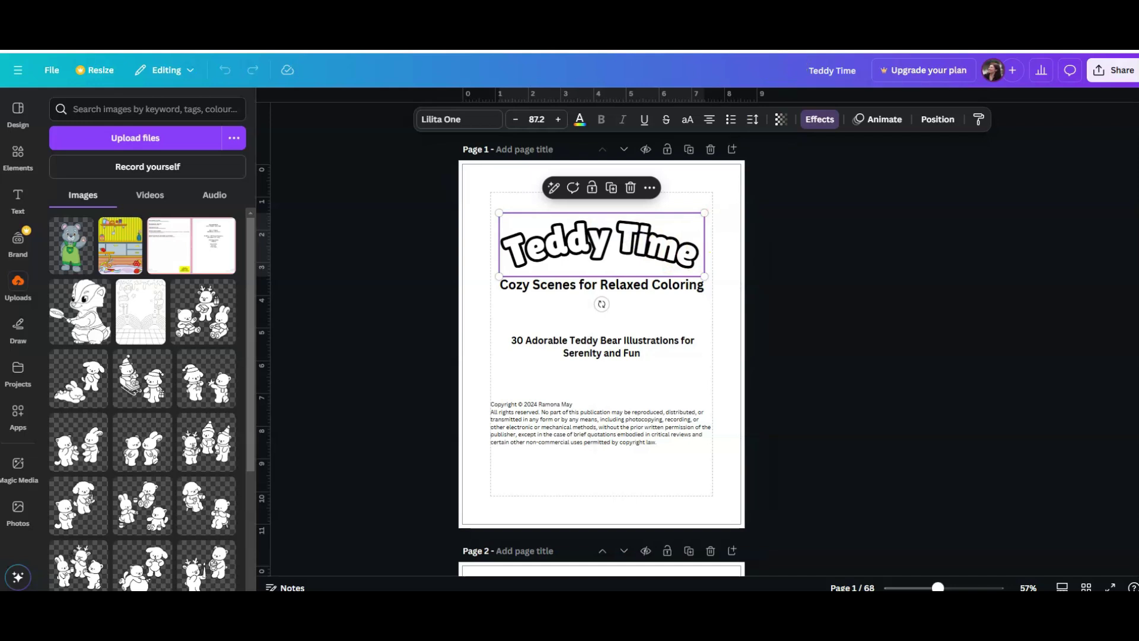
Paste the "Teddy Time" title into the cover design, place it above the bear on the front cover, and enlarge it to size 99.2.
{"action": "key", "text": "ctrl+Tab"}
{"action": "left_click", "coordinate": [712, 249]}
{"action": "right_click", "coordinate": [728, 246]}
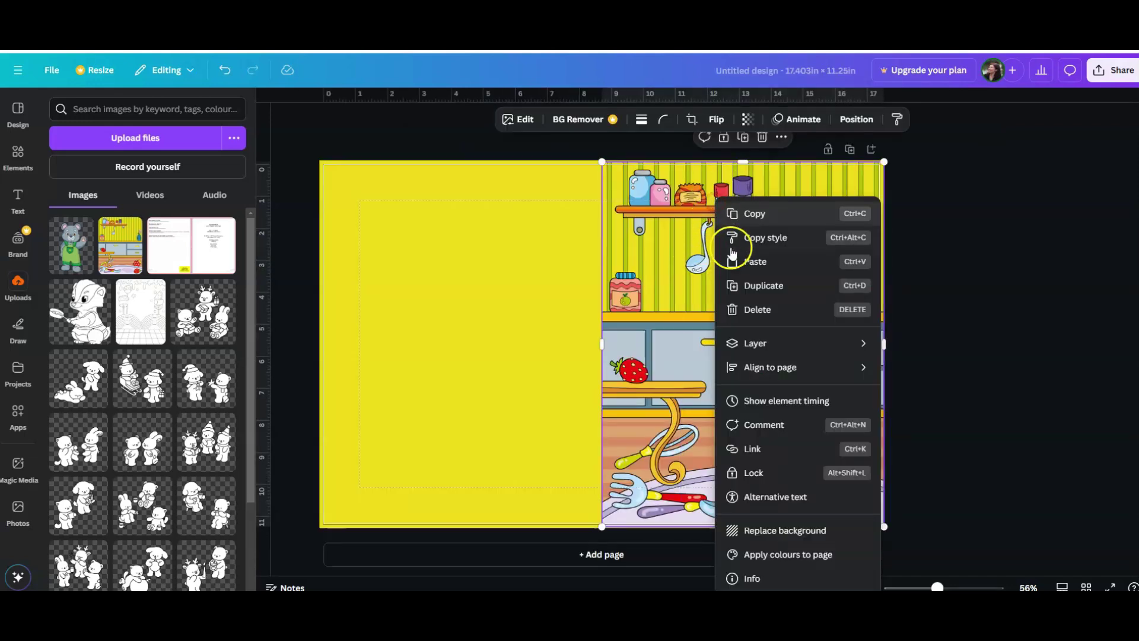
{"action": "left_click", "coordinate": [749, 262]}
{"action": "left_click_drag", "start_coordinate": [468, 255], "coordinate": [761, 247]}
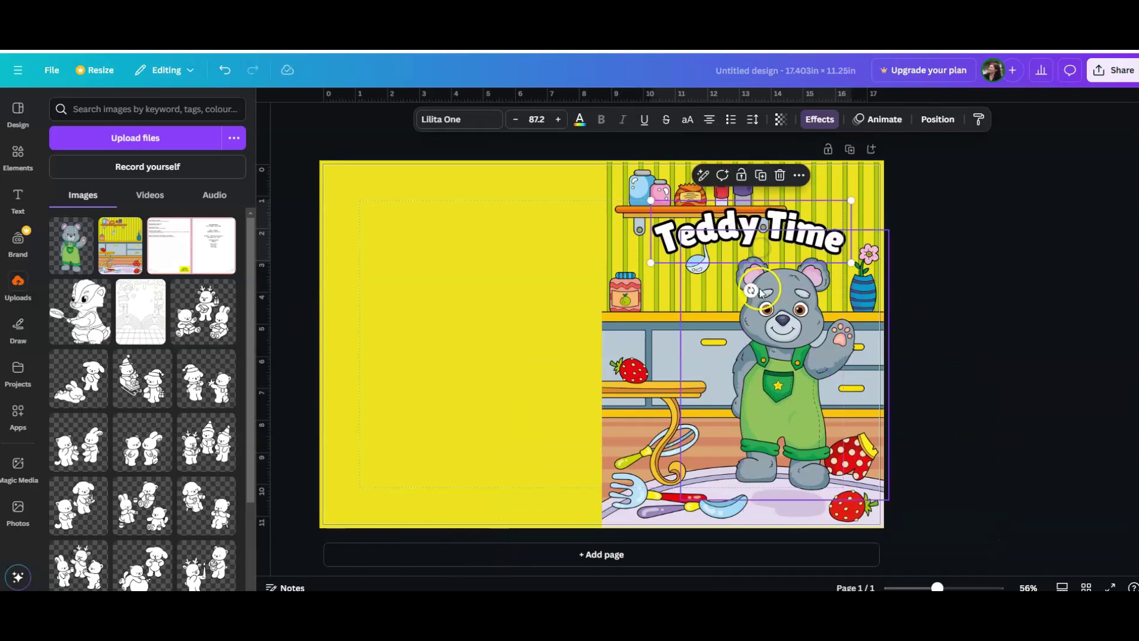
{"action": "left_click_drag", "start_coordinate": [650, 262], "coordinate": [623, 270]}
{"action": "left_click_drag", "start_coordinate": [744, 236], "coordinate": [754, 229]}
{"action": "left_click", "coordinate": [1009, 317]}
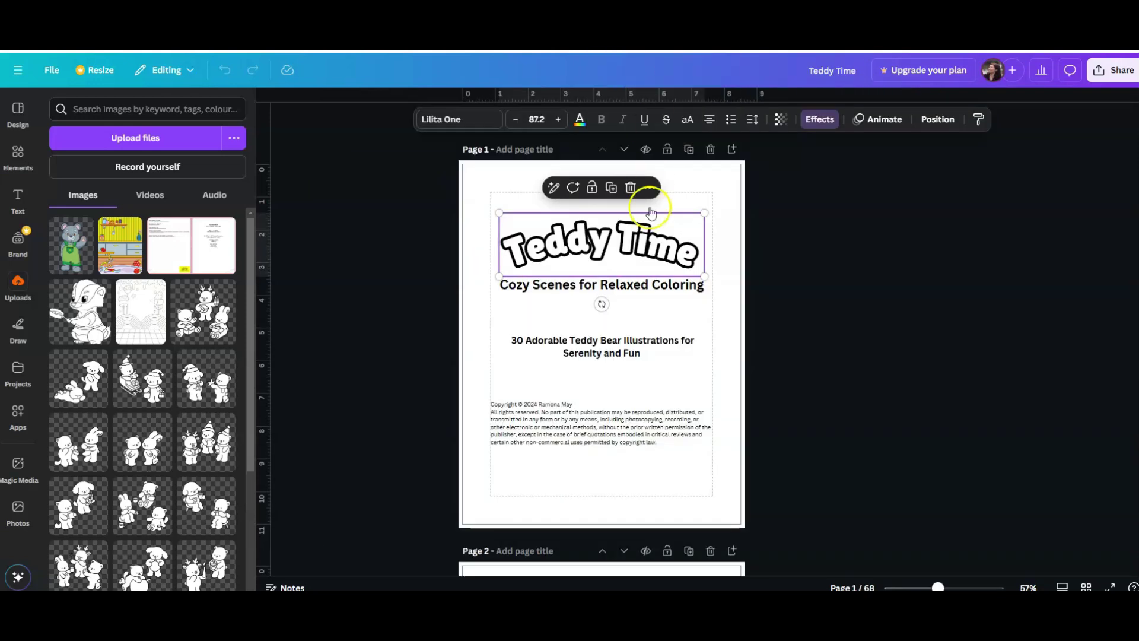
Copy the "Cozy Scenes for Relaxed Coloring" subtitle from page 1 of the interior design and paste it beneath the title on the front cover.
{"action": "left_click", "coordinate": [601, 292]}
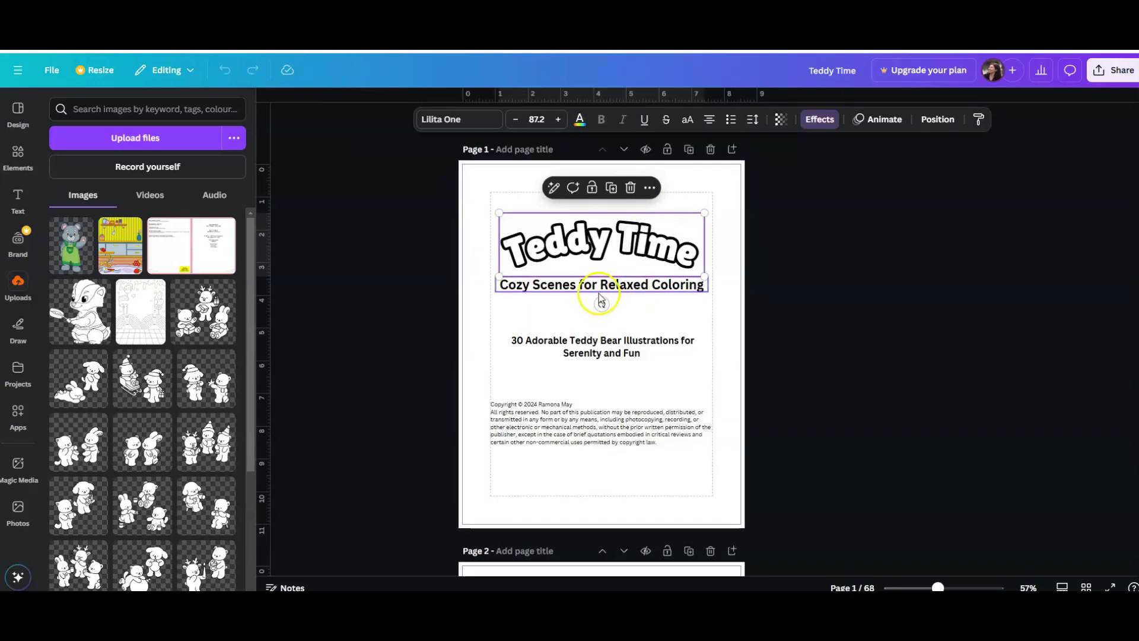
{"action": "right_click", "coordinate": [599, 289]}
{"action": "left_click", "coordinate": [635, 285]}
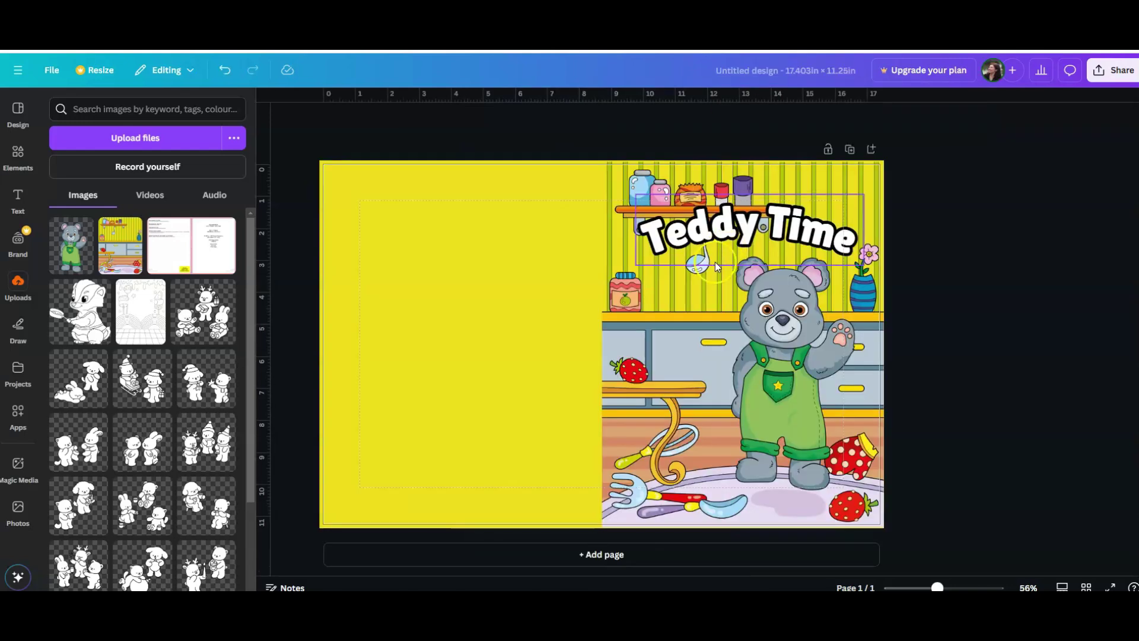
{"action": "right_click", "coordinate": [715, 262]}
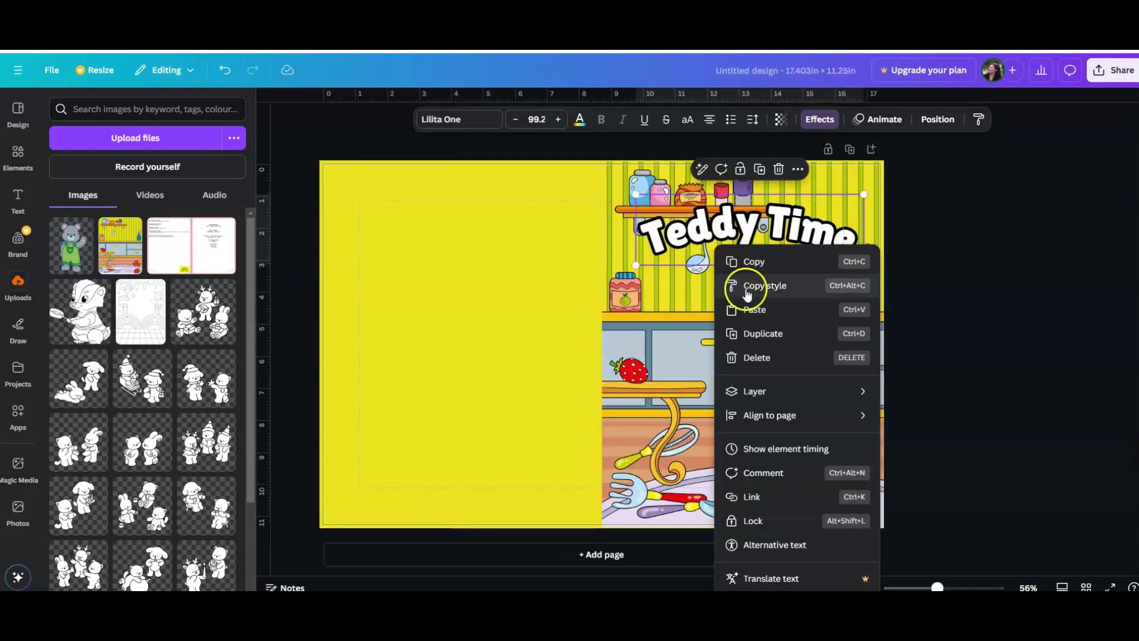
{"action": "left_click", "coordinate": [752, 309]}
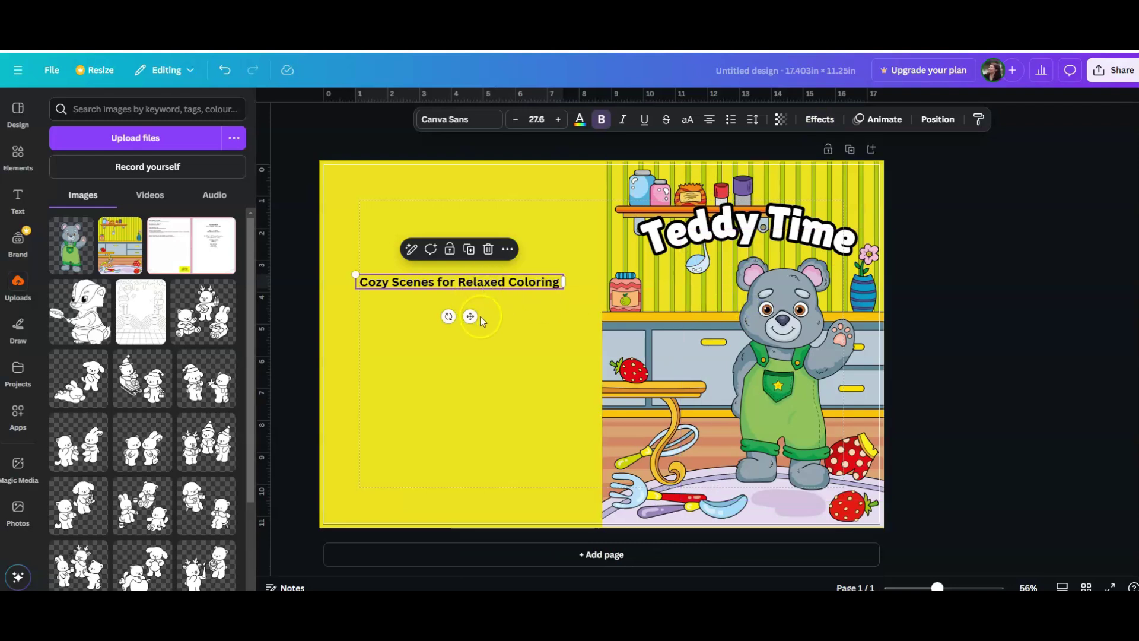
{"action": "left_click_drag", "start_coordinate": [472, 319], "coordinate": [763, 308]}
Color the "Cozy Scenes for Relaxed Coloring" subtitle white and give it an Outline effect in black.
{"action": "double_click", "coordinate": [760, 272]}
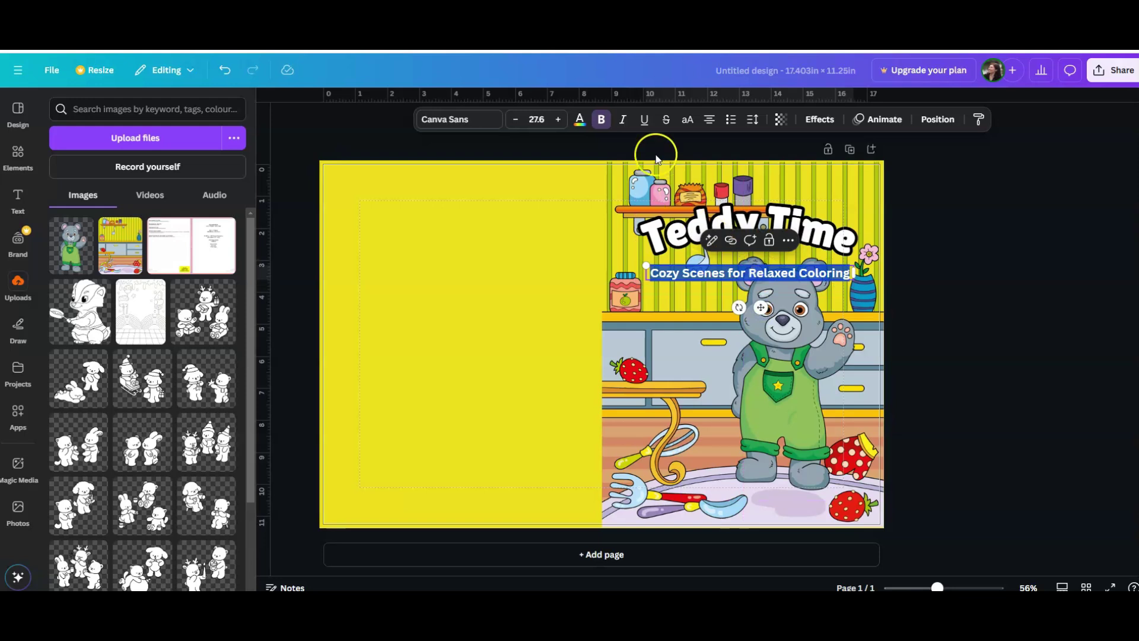
{"action": "left_click", "coordinate": [580, 119]}
{"action": "left_click", "coordinate": [164, 201]}
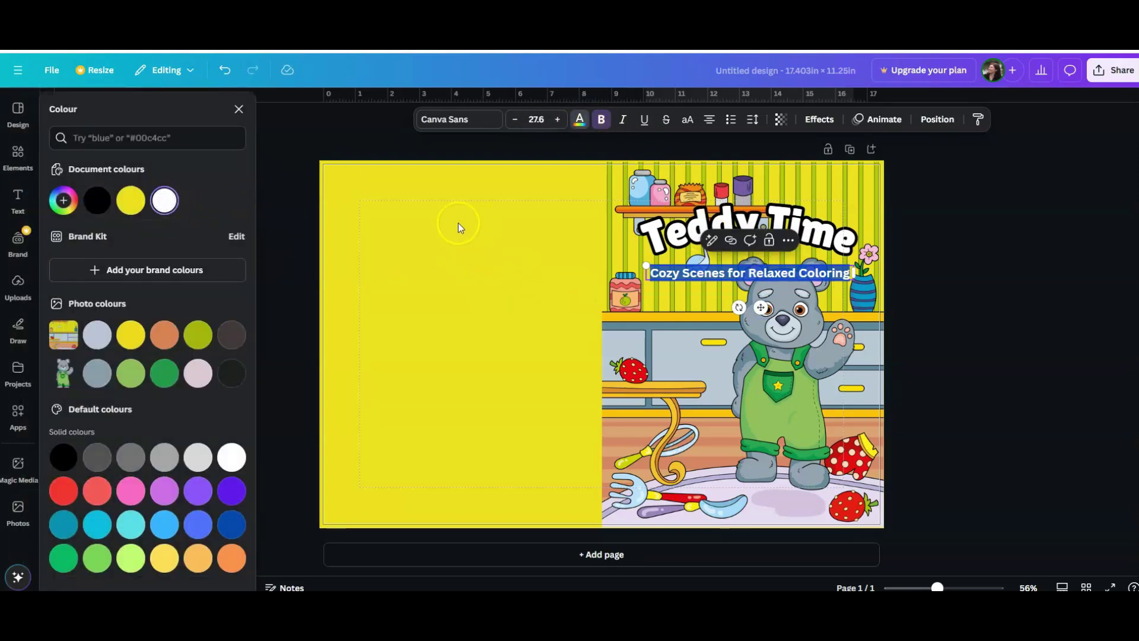
{"action": "left_click", "coordinate": [819, 121]}
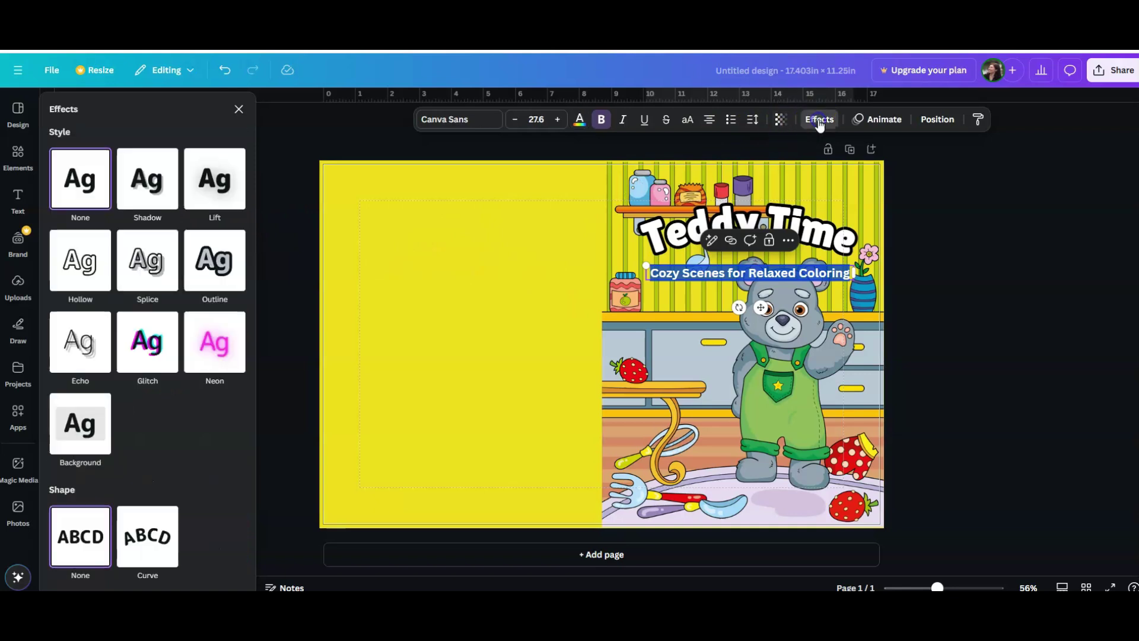
{"action": "left_click", "coordinate": [209, 267]}
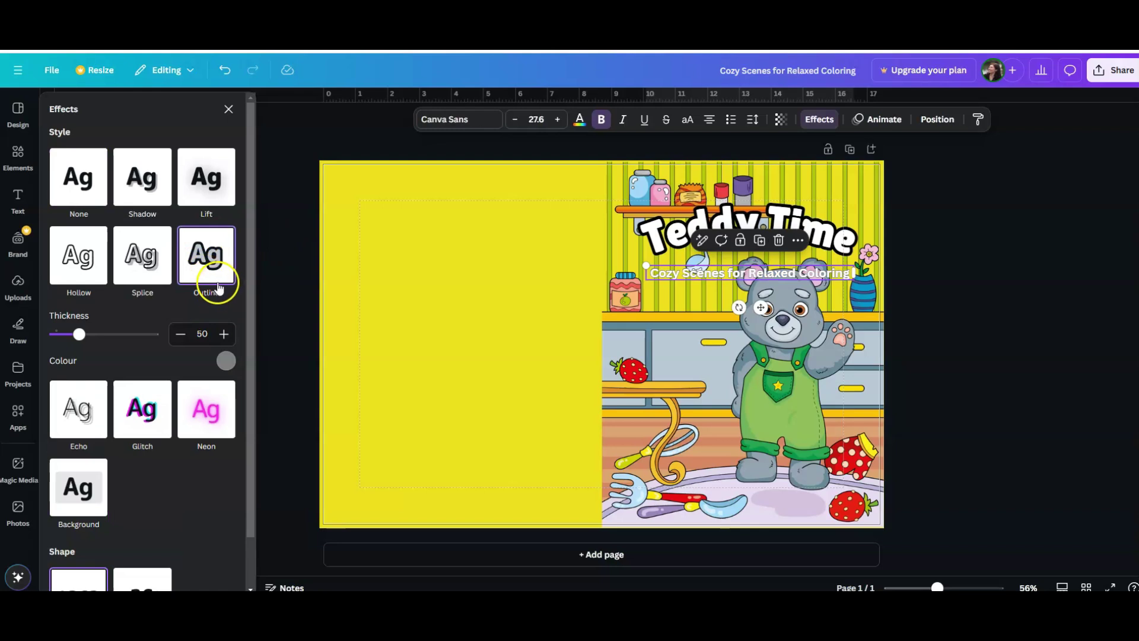
{"action": "left_click", "coordinate": [208, 269]}
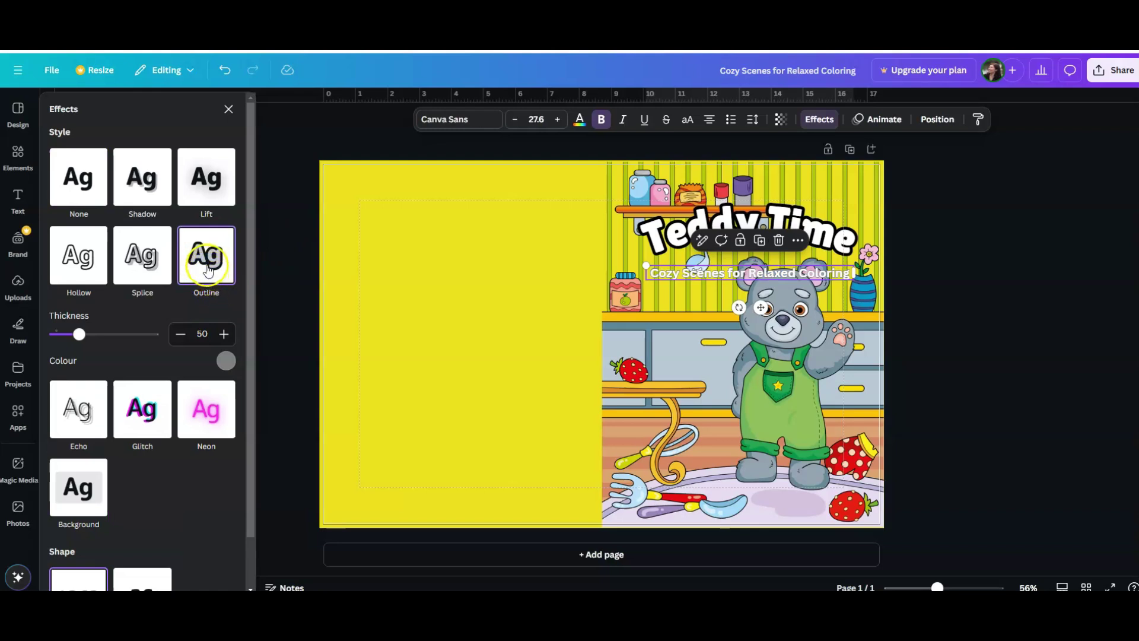
{"action": "left_click", "coordinate": [226, 360]}
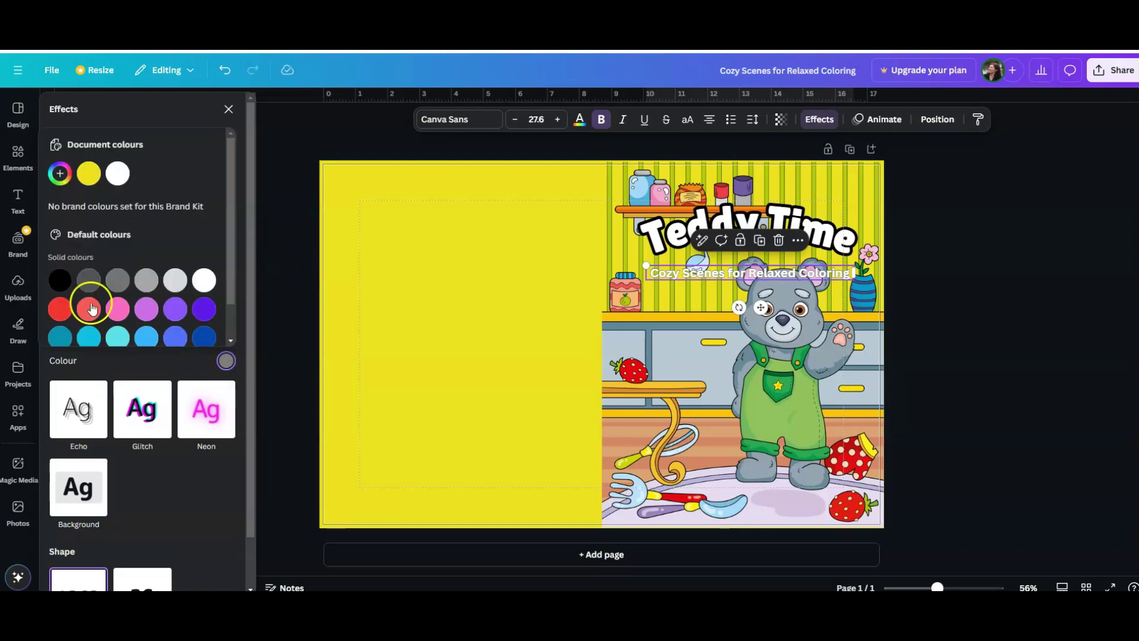
{"action": "left_click", "coordinate": [60, 280]}
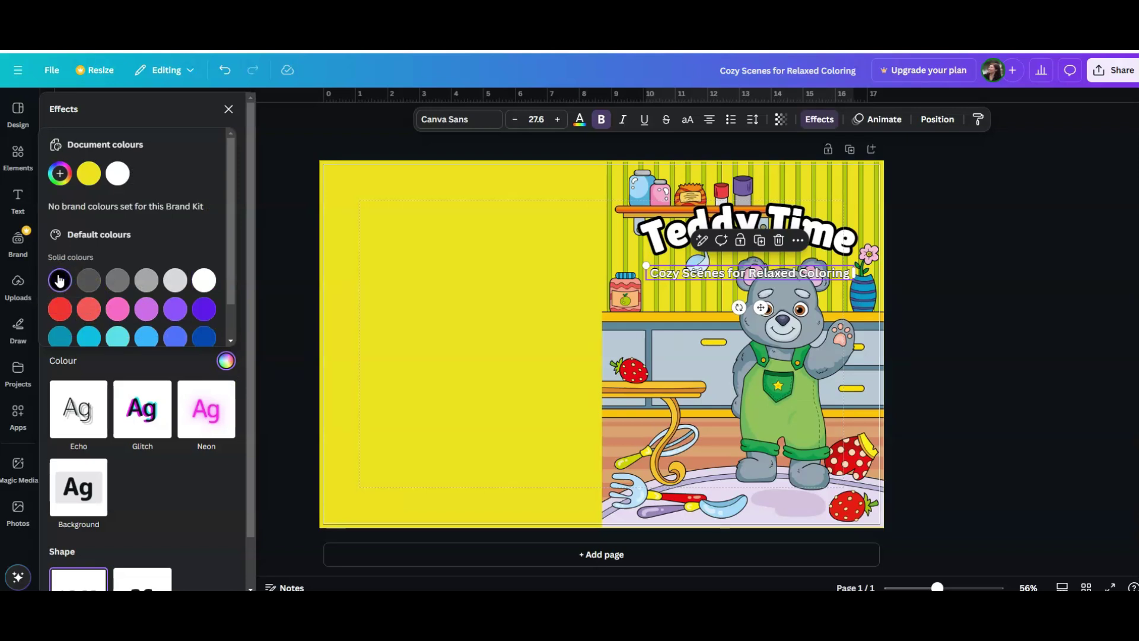
Enlarge the subtitle to size 37.9 wrapped onto two lines, and center it directly beneath the "Teddy Time" title.
{"action": "left_click", "coordinate": [681, 310]}
{"action": "left_click", "coordinate": [744, 289]}
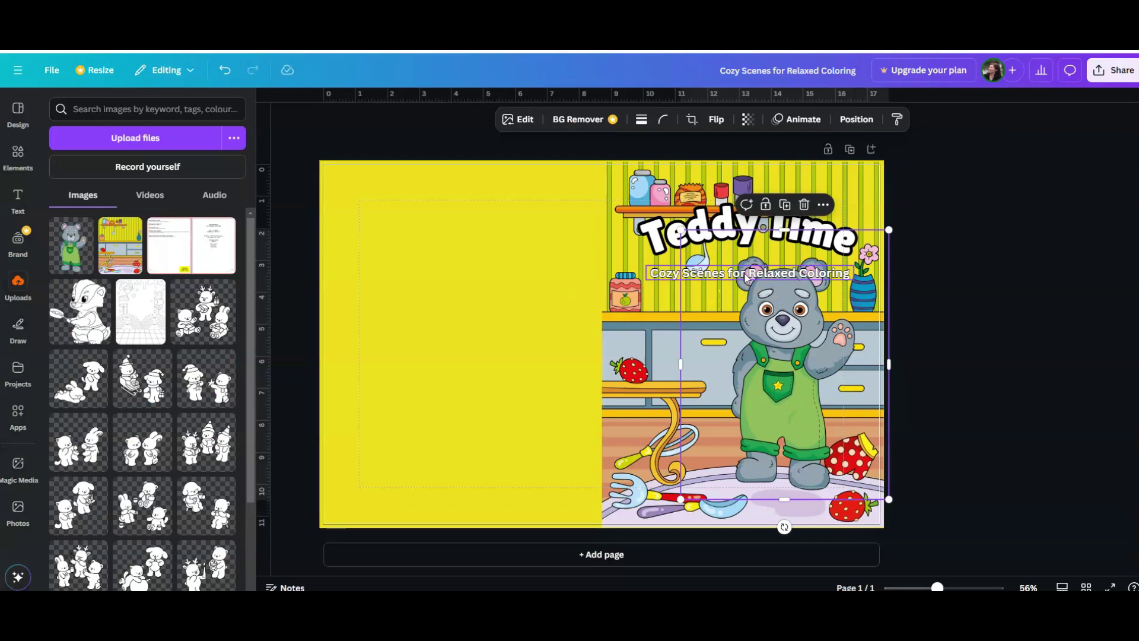
{"action": "left_click", "coordinate": [734, 276]}
{"action": "double_click", "coordinate": [730, 279]}
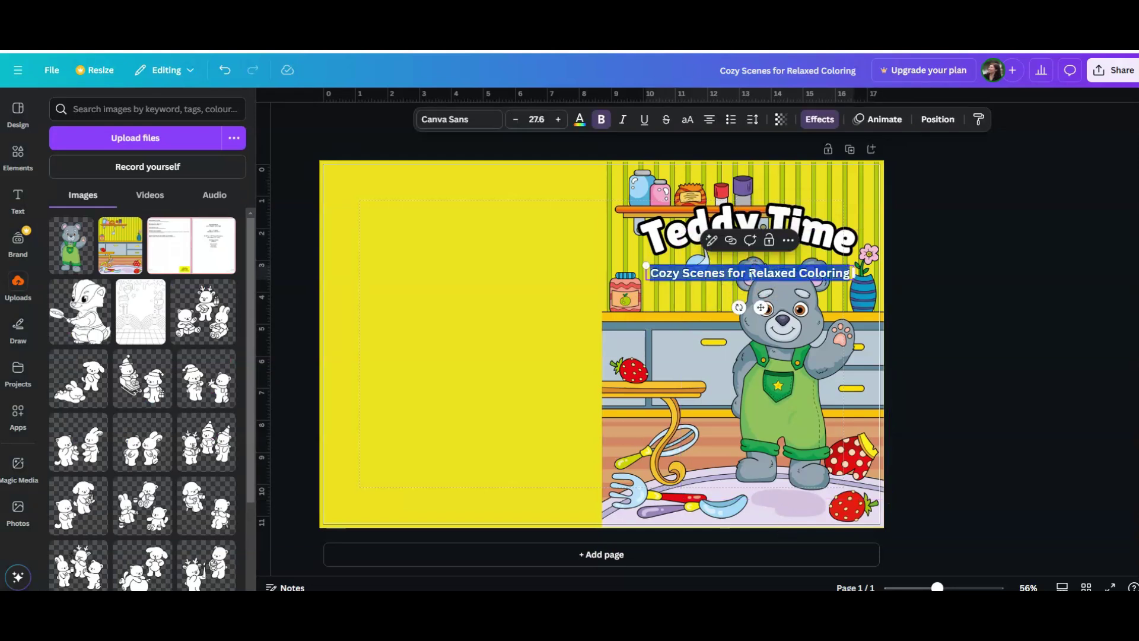
{"action": "left_click", "coordinate": [725, 305]}
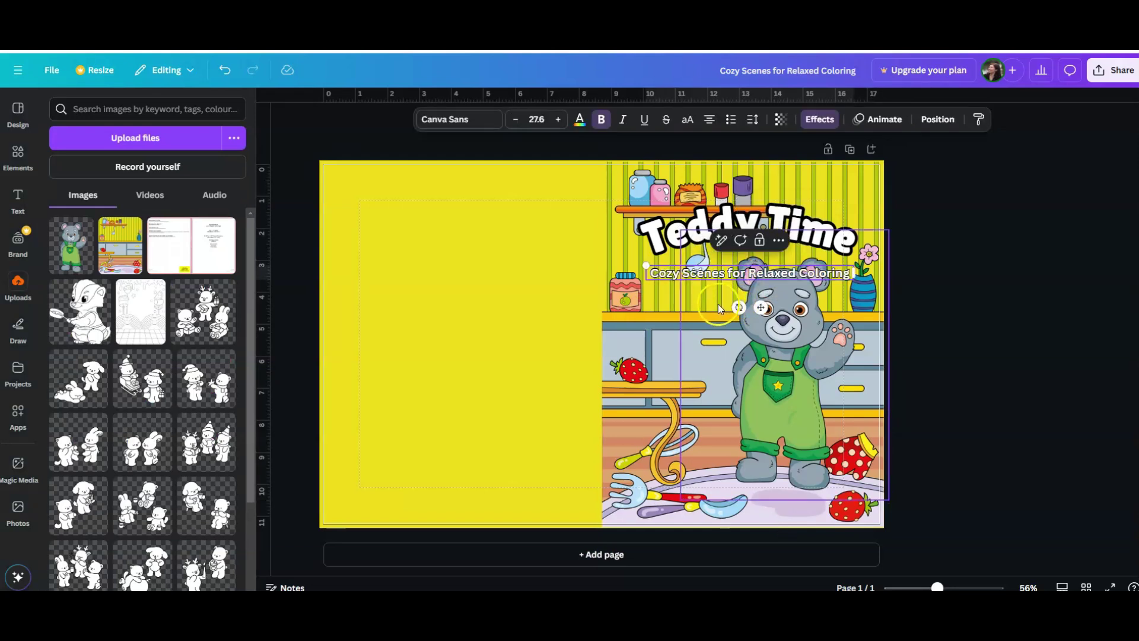
{"action": "left_click_drag", "start_coordinate": [854, 274], "coordinate": [824, 320]}
{"action": "left_click", "coordinate": [773, 298]}
{"action": "left_click", "coordinate": [734, 297]}
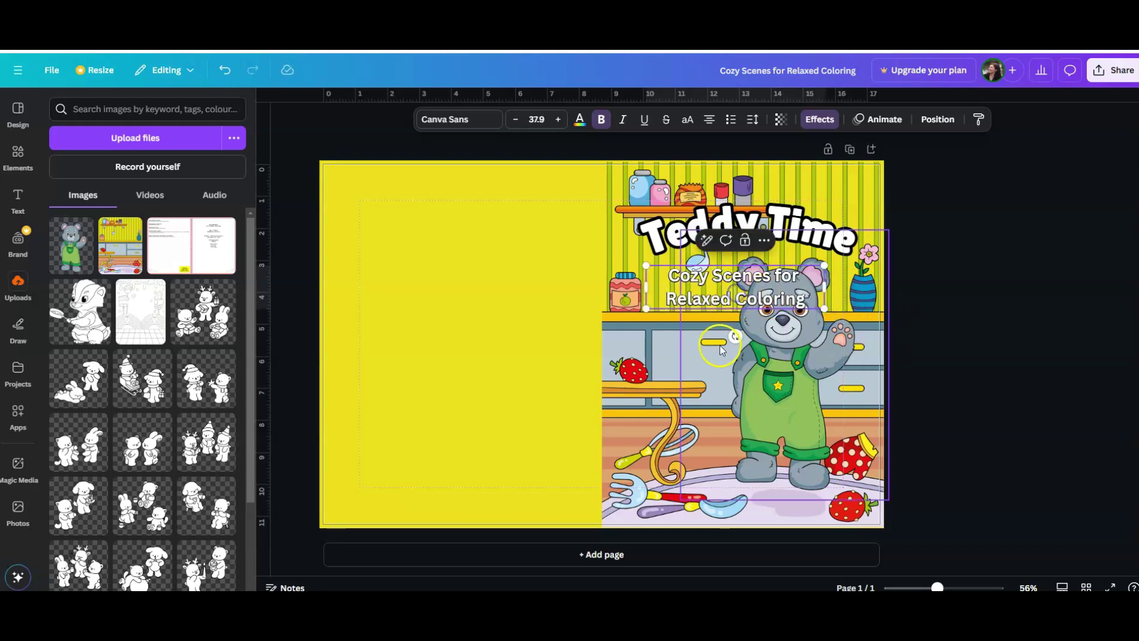
{"action": "left_click_drag", "start_coordinate": [734, 296], "coordinate": [687, 279]}
{"action": "left_click_drag", "start_coordinate": [673, 282], "coordinate": [689, 261]}
Nudge the teddy bear slightly downward on the front cover to leave more room under the title.
{"action": "left_click", "coordinate": [739, 423]}
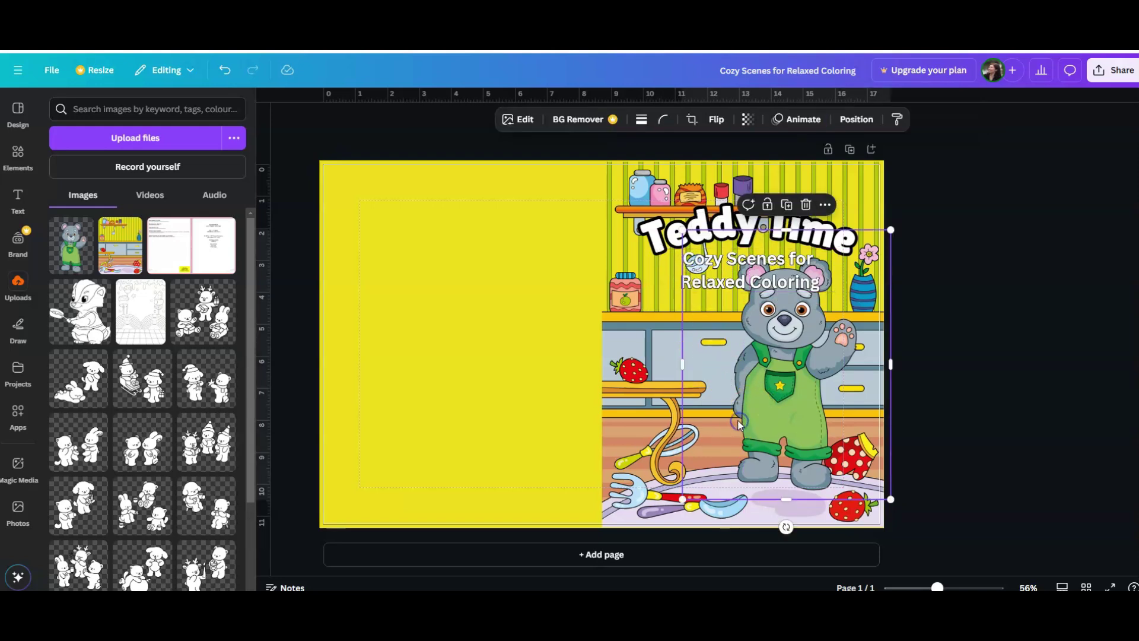
{"action": "left_click_drag", "start_coordinate": [783, 415], "coordinate": [784, 422]}
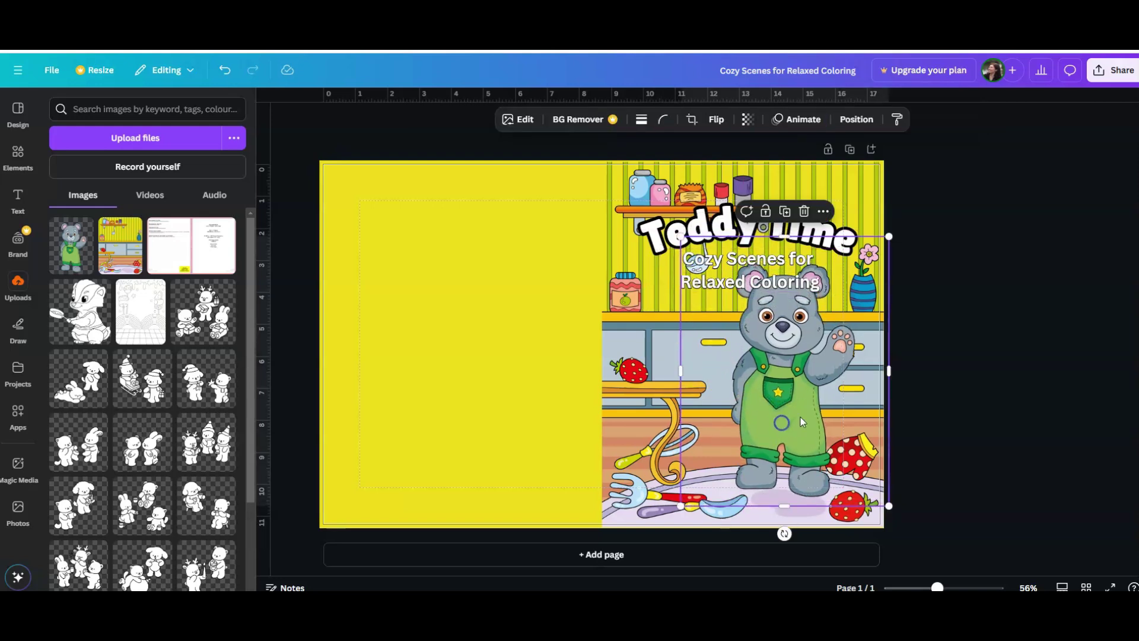
{"action": "left_click", "coordinate": [946, 401]}
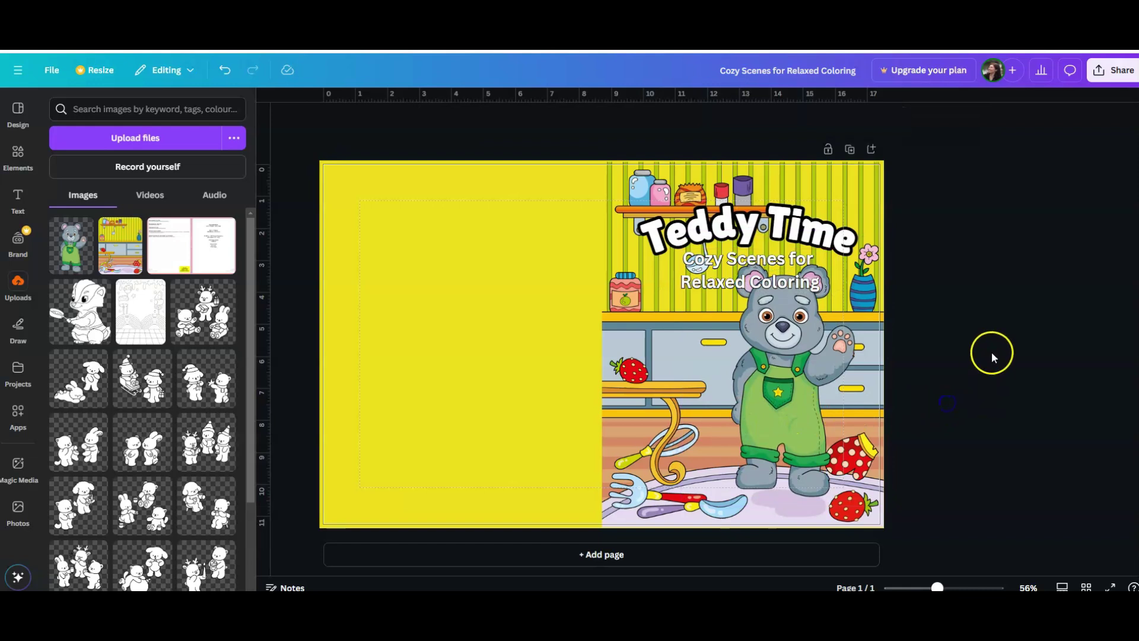
Raise the "Teddy Time" title slightly and move the subtitle down over the bear's legs.
{"action": "left_click", "coordinate": [779, 220]}
{"action": "left_click", "coordinate": [768, 270]}
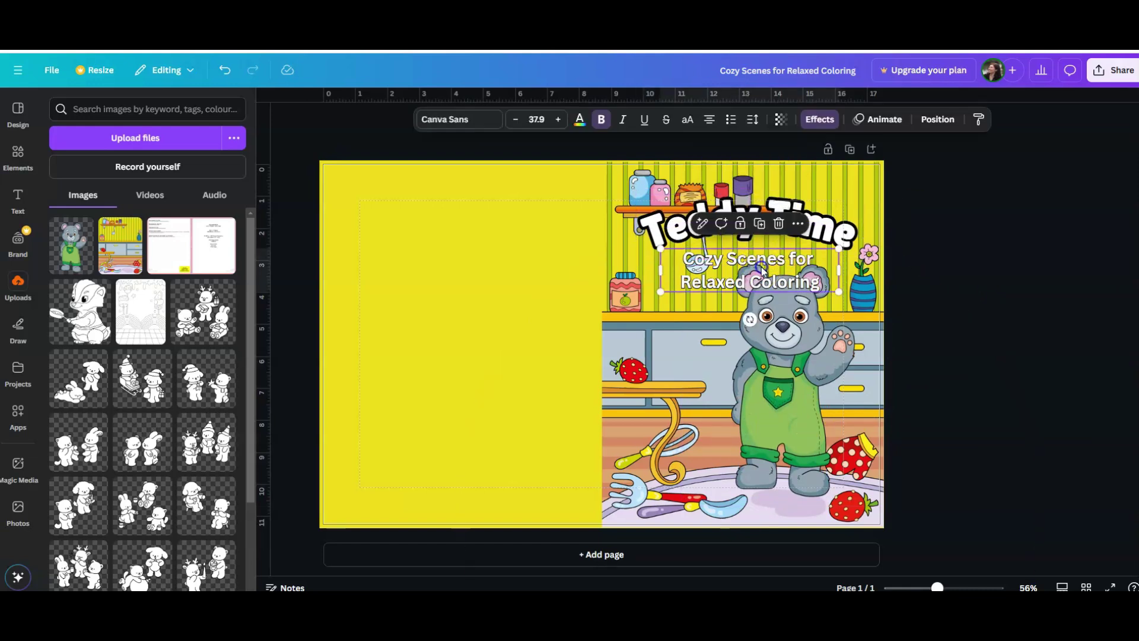
{"action": "left_click_drag", "start_coordinate": [769, 271], "coordinate": [764, 443]}
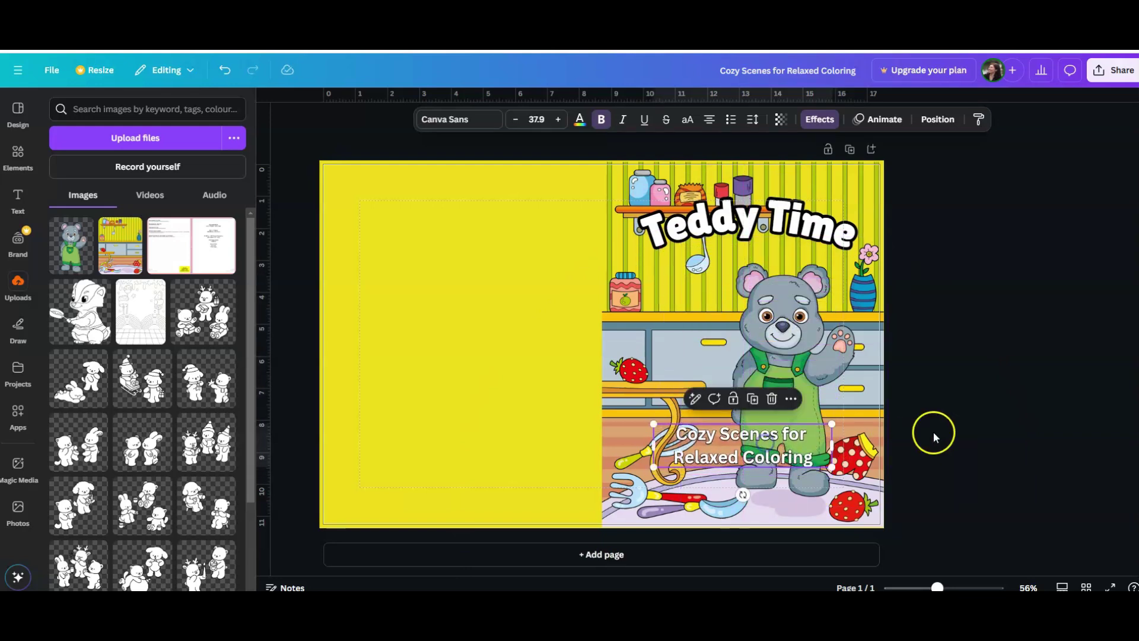
{"action": "left_click", "coordinate": [1021, 423]}
Reapply the Outline effect to the subtitle and set the outline colour to black.
{"action": "left_click", "coordinate": [757, 450]}
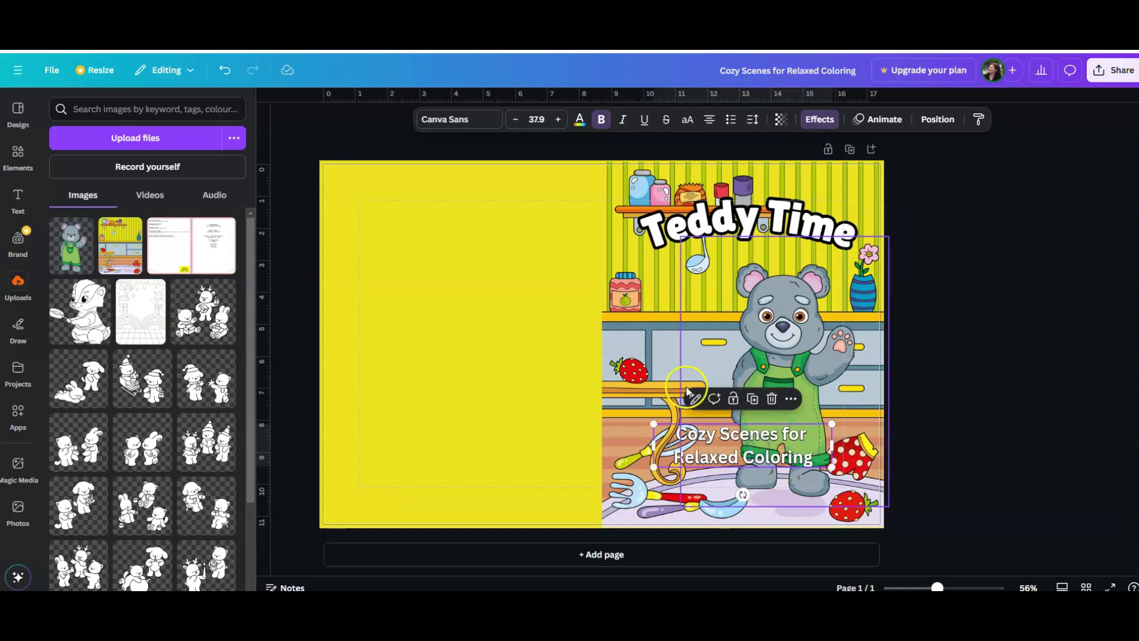
{"action": "left_click", "coordinate": [822, 119]}
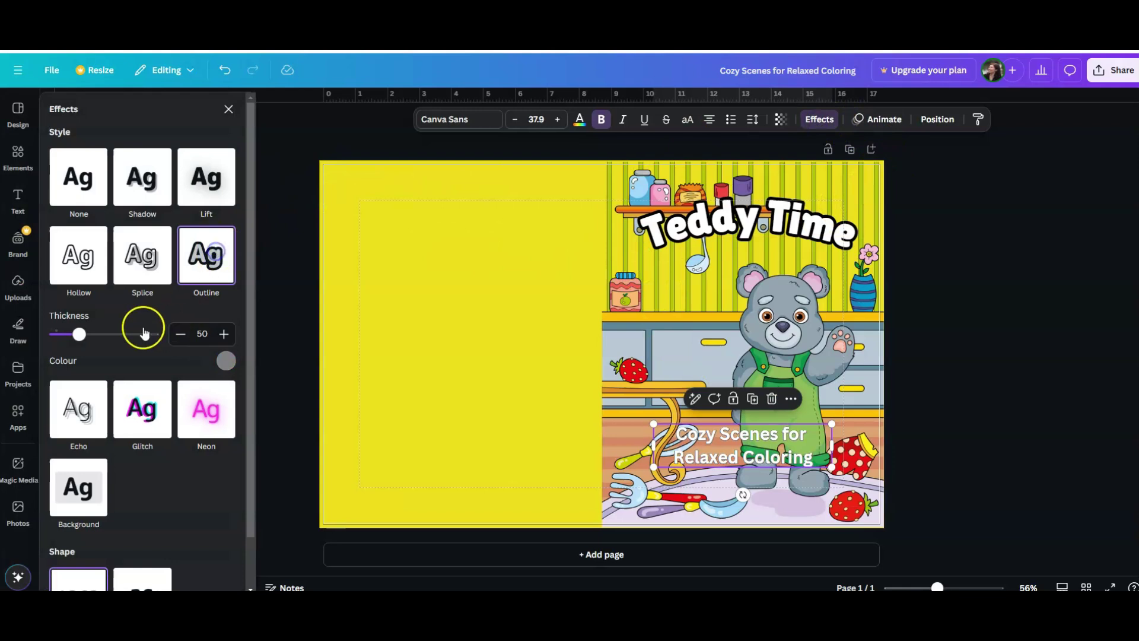
{"action": "left_click_drag", "start_coordinate": [79, 334], "coordinate": [119, 336]}
{"action": "left_click", "coordinate": [226, 361]}
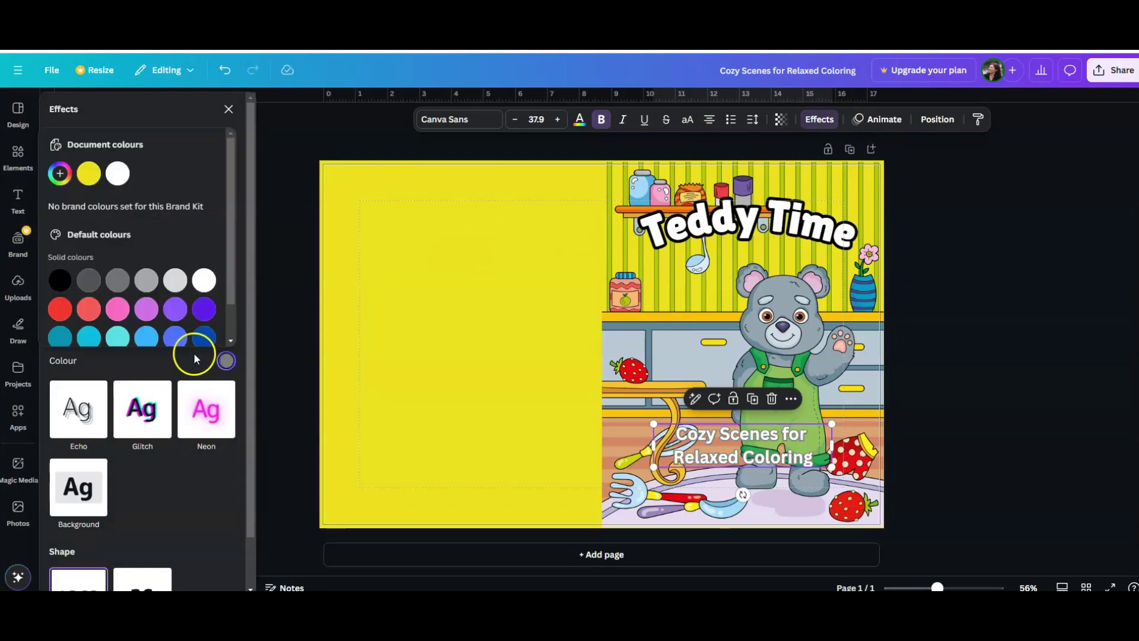
{"action": "left_click", "coordinate": [57, 282]}
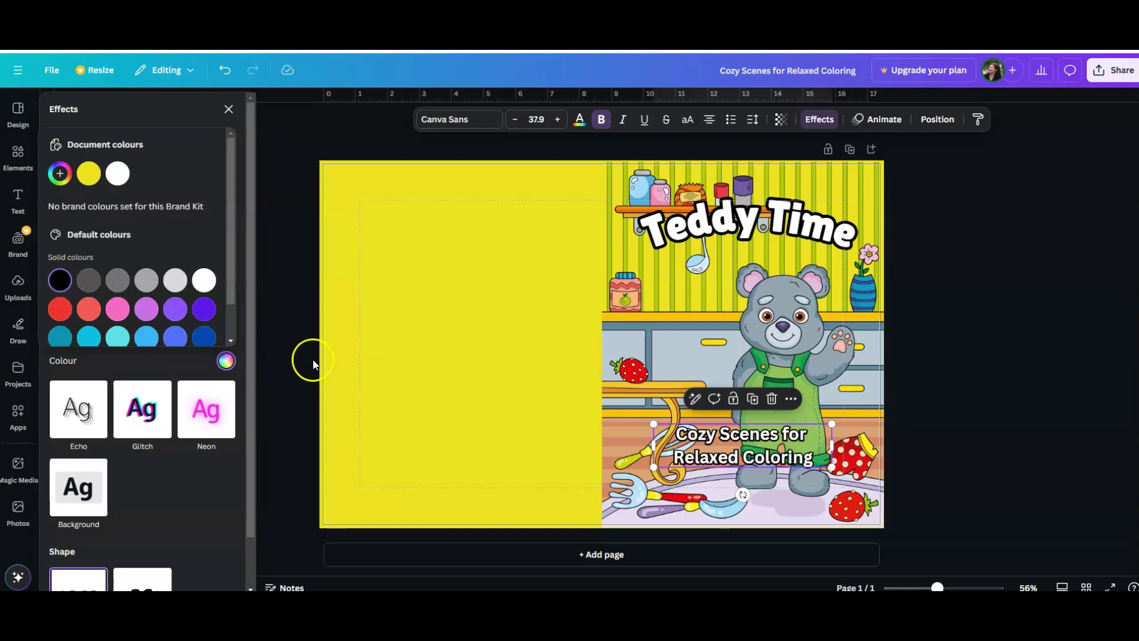
{"action": "left_click", "coordinate": [301, 428]}
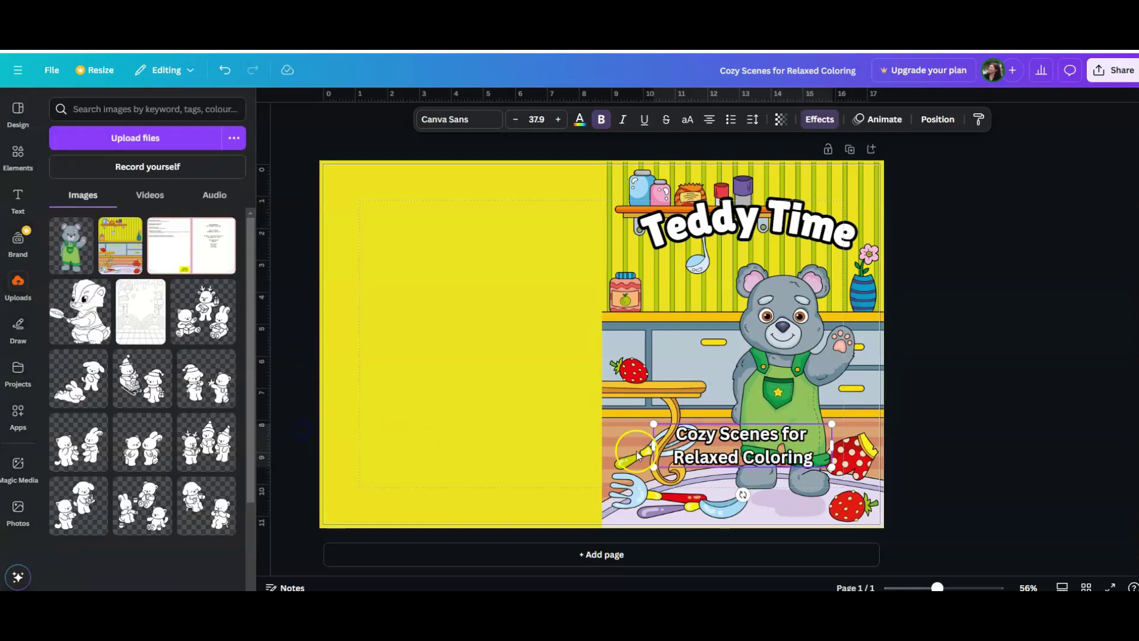
Nudge the subtitle slightly upward, and shift the "Teddy Time" title slightly down and to the left.
{"action": "left_click", "coordinate": [718, 445]}
{"action": "left_click", "coordinate": [749, 517]}
{"action": "mouse_move", "coordinate": [751, 449]}
{"action": "left_mouse_down"}
{"action": "mouse_move", "coordinate": [756, 274]}
{"action": "mouse_move", "coordinate": [747, 446]}
{"action": "left_mouse_up"}
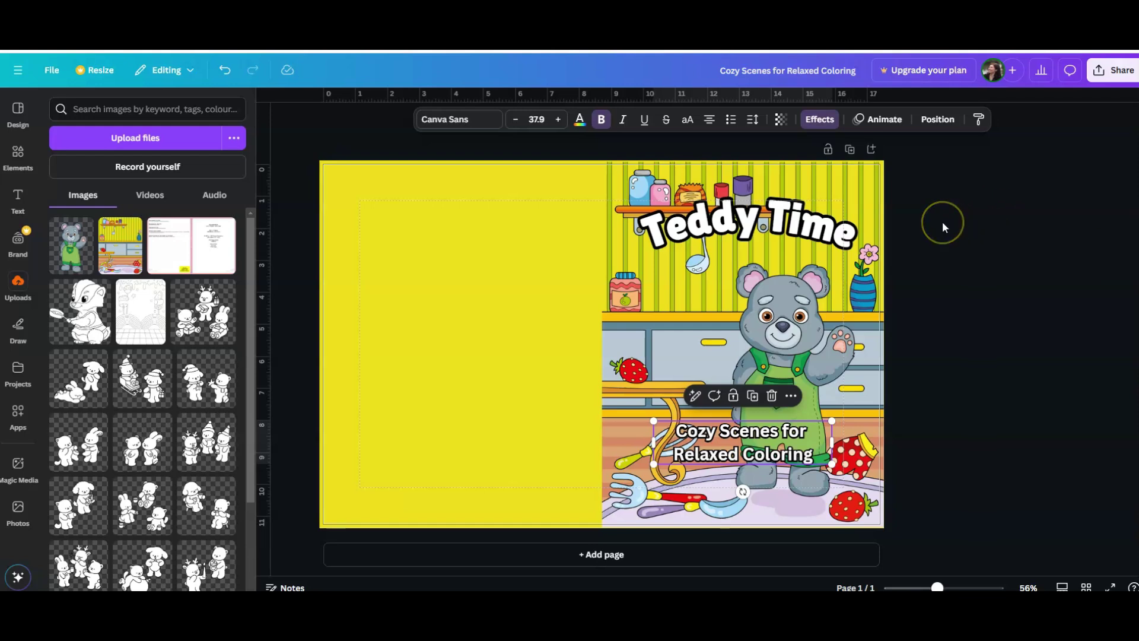
{"action": "left_click", "coordinate": [813, 234]}
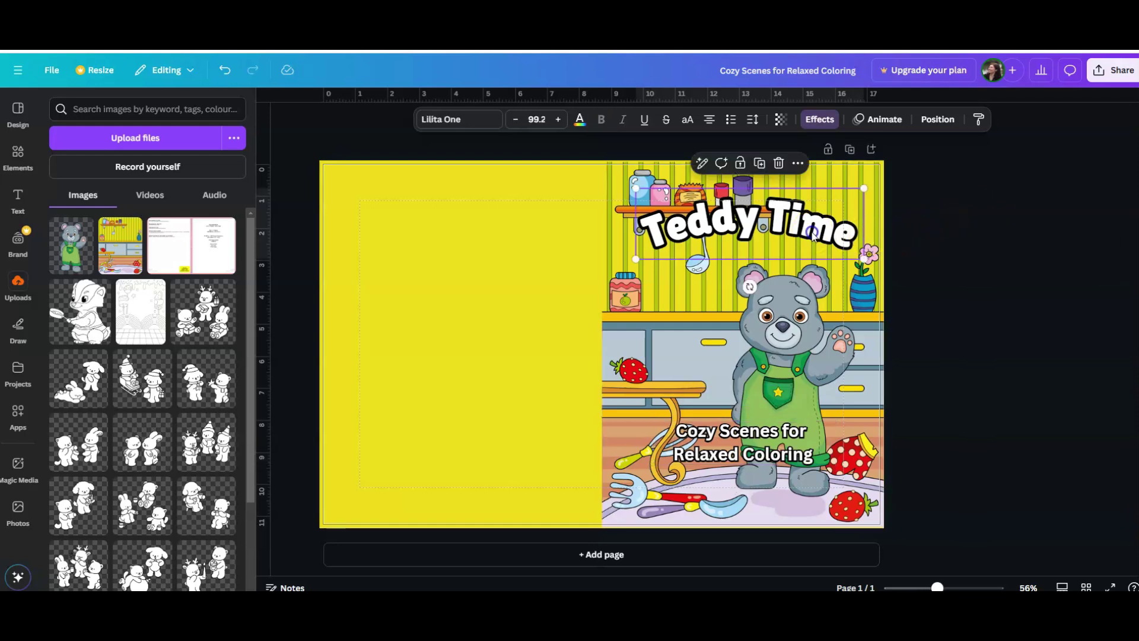
{"action": "left_click_drag", "start_coordinate": [813, 235], "coordinate": [810, 239]}
{"action": "left_click", "coordinate": [1011, 295]}
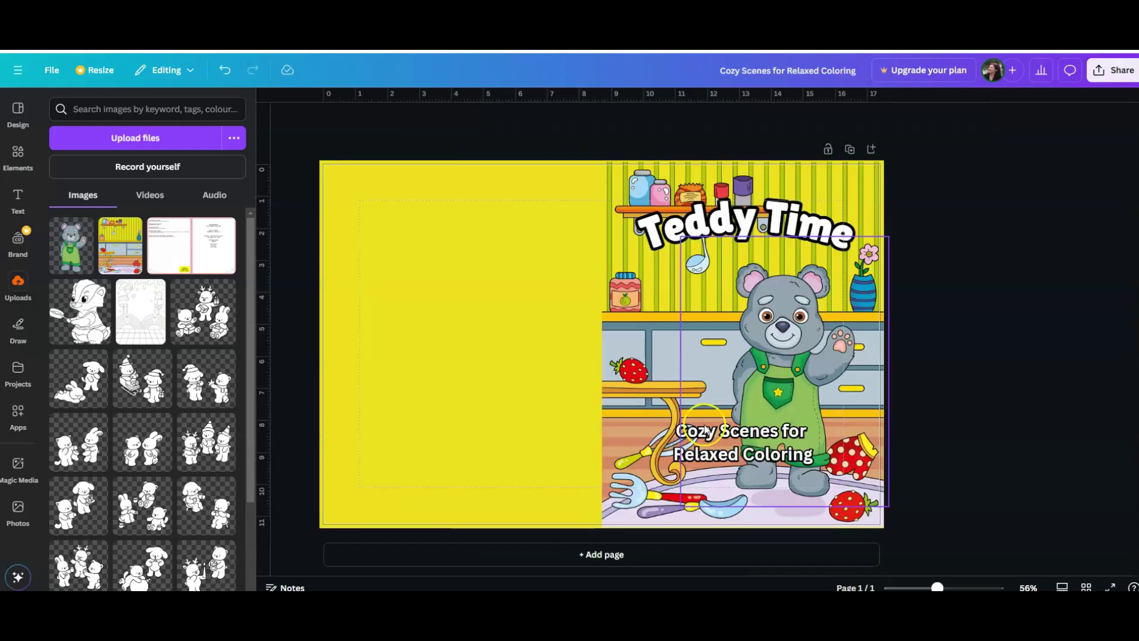
Duplicate the subtitle and replace the copy's text with "by" followed by the author's name, beneath the subtitle.
{"action": "left_click", "coordinate": [706, 431]}
{"action": "key", "text": "ctrl+d"}
{"action": "type", "text": "by ra"}
{"action": "key", "text": "BackSpace"}
{"action": "key", "text": "BackSpace"}
{"action": "type", "text": "Ramona May"}
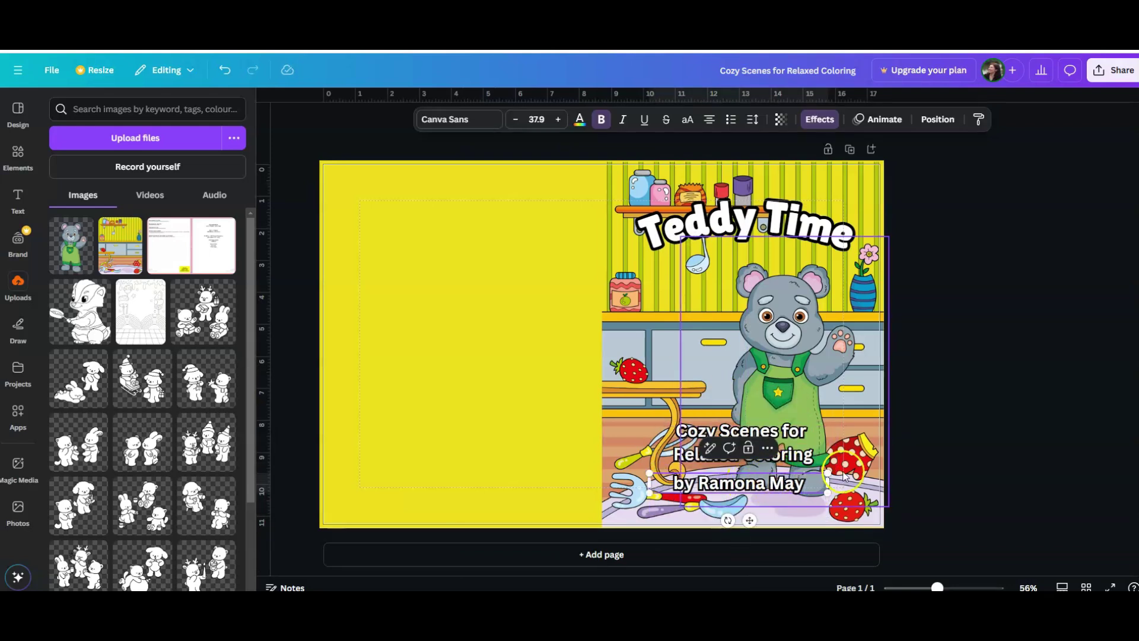
Reduce the author line to size 26.7 and center it beneath the subtitle.
{"action": "left_click_drag", "start_coordinate": [828, 473], "coordinate": [775, 481]}
{"action": "left_click_drag", "start_coordinate": [723, 522], "coordinate": [752, 518]}
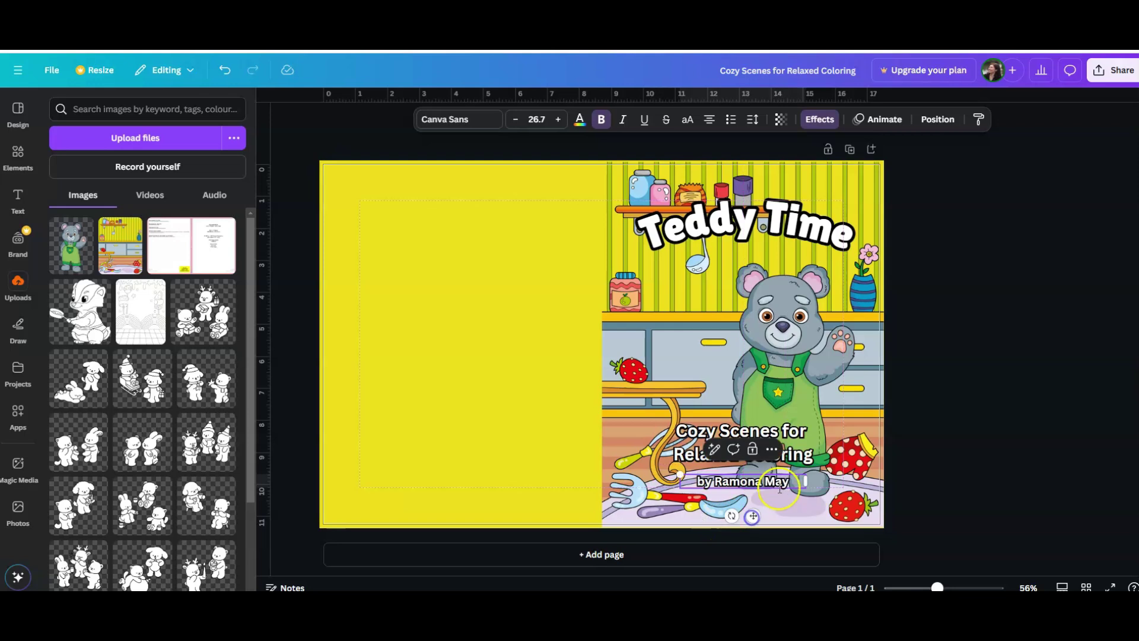
{"action": "left_click", "coordinate": [762, 482]}
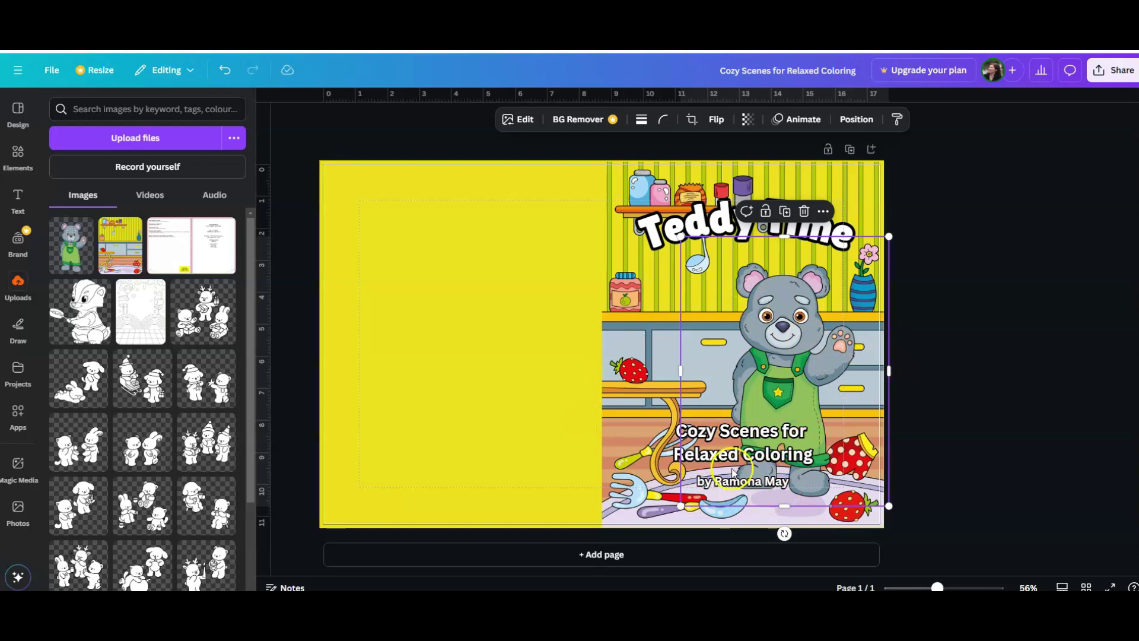
Nudge the teddy bear slightly upward behind the subtitle and author line.
{"action": "mouse_move", "coordinate": [745, 481]}
{"action": "left_mouse_down"}
{"action": "mouse_move", "coordinate": [736, 479]}
{"action": "mouse_move", "coordinate": [746, 474]}
{"action": "left_mouse_up"}
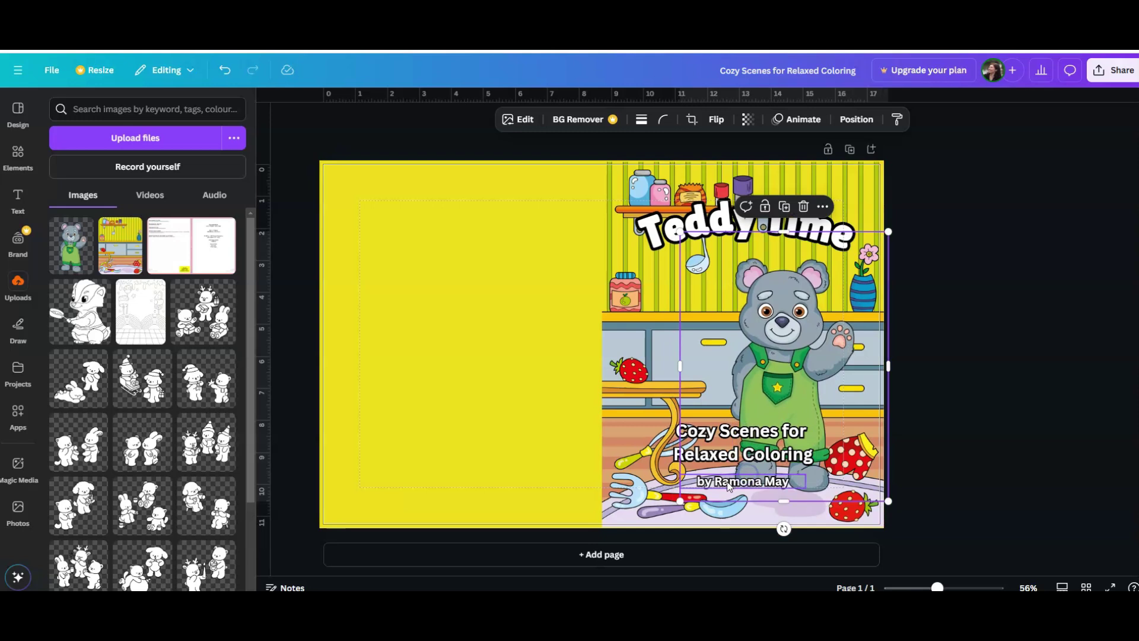
{"action": "left_click", "coordinate": [726, 483]}
{"action": "left_click_drag", "start_coordinate": [723, 483], "coordinate": [727, 483]}
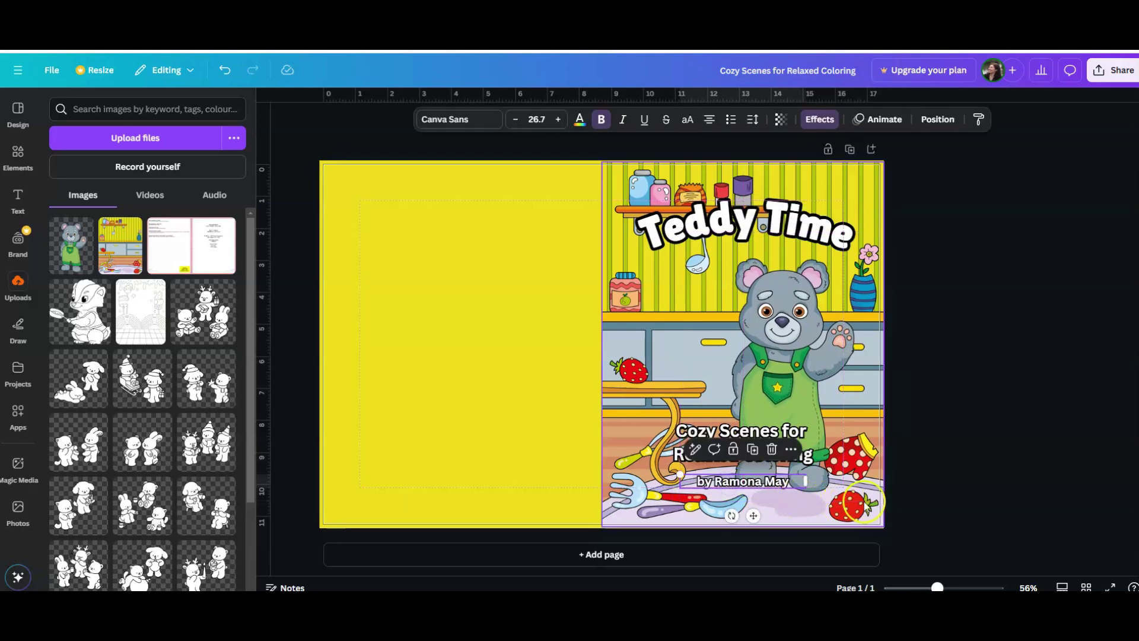
{"action": "left_click", "coordinate": [976, 411]}
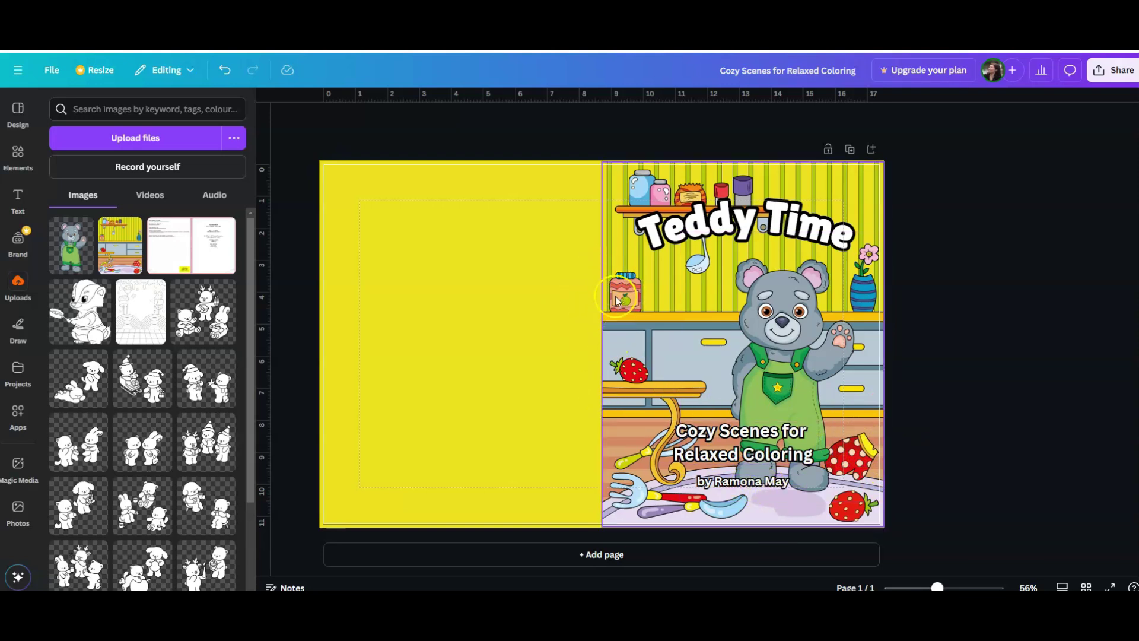
{"action": "left_click", "coordinate": [659, 325]}
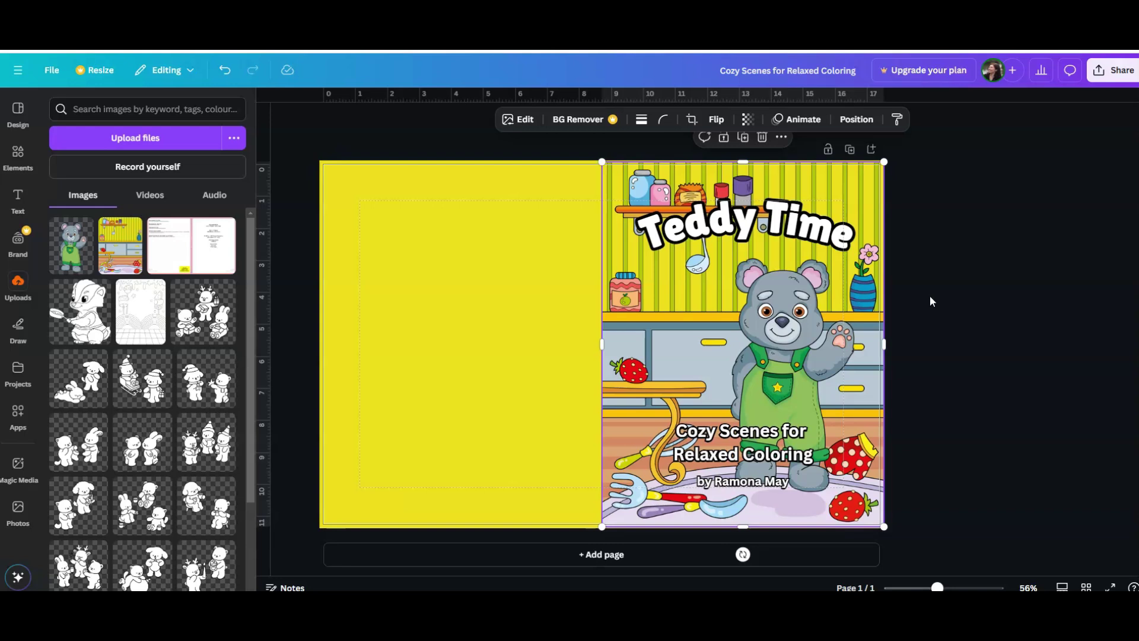
Change the cover's yellow background to the olive green taken from the kitchen image's photo colours.
{"action": "left_click", "coordinate": [674, 490]}
{"action": "left_click", "coordinate": [540, 383]}
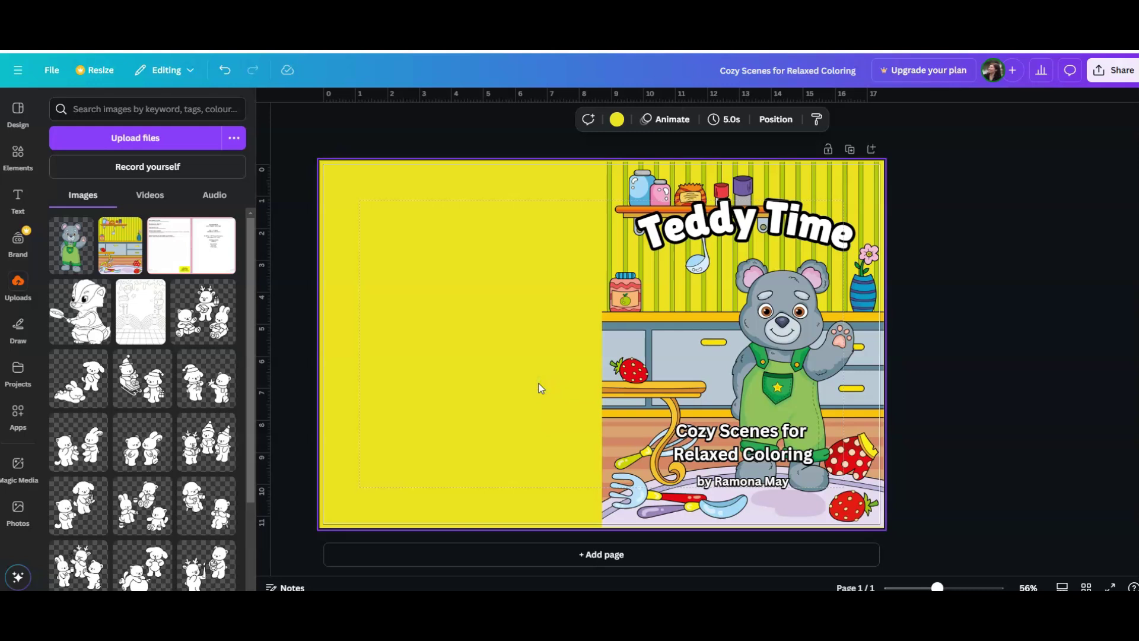
{"action": "left_click", "coordinate": [489, 253]}
{"action": "left_click", "coordinate": [605, 121]}
{"action": "left_click", "coordinate": [332, 318]}
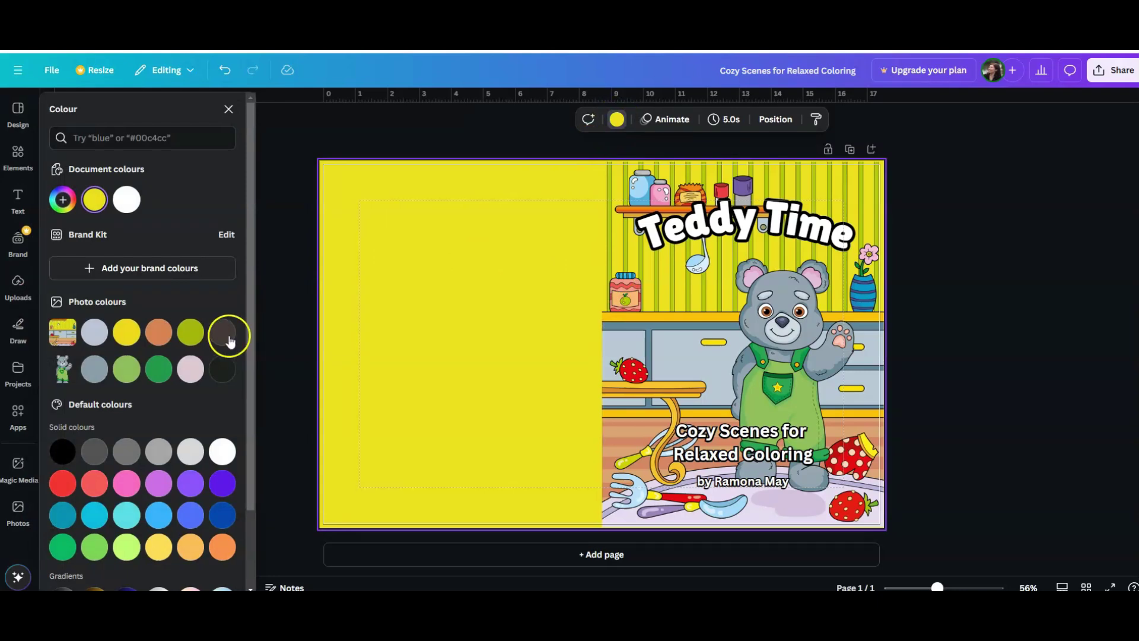
{"action": "left_click", "coordinate": [190, 333]}
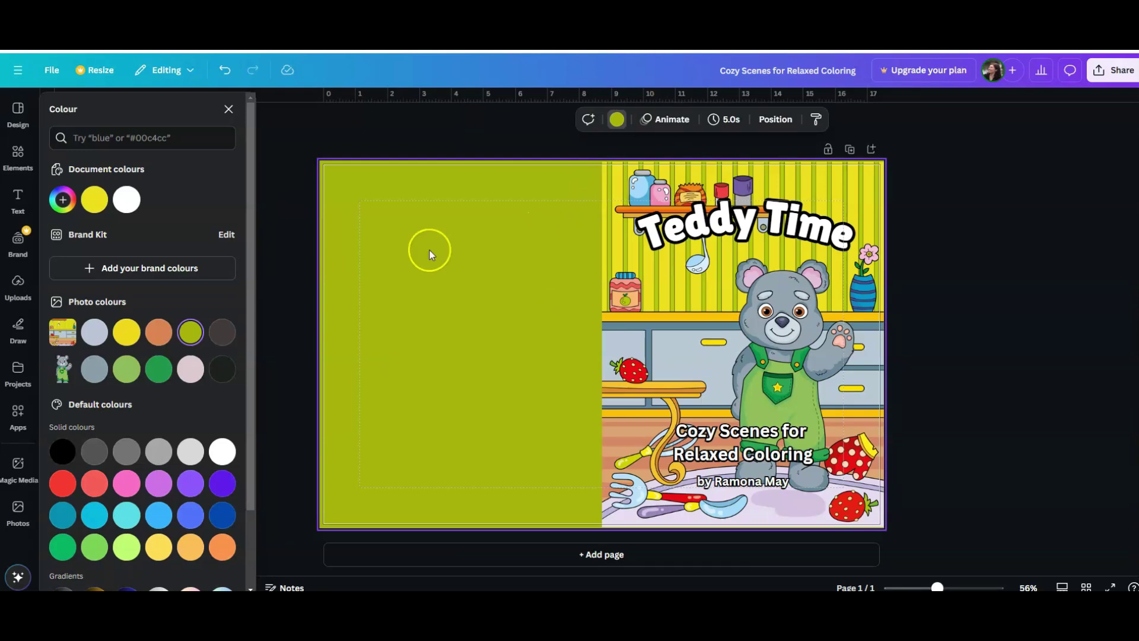
Paste the copied book description and place it in the upper part of the back cover, inside the margins.
{"action": "left_click", "coordinate": [431, 270]}
{"action": "right_click", "coordinate": [391, 223]}
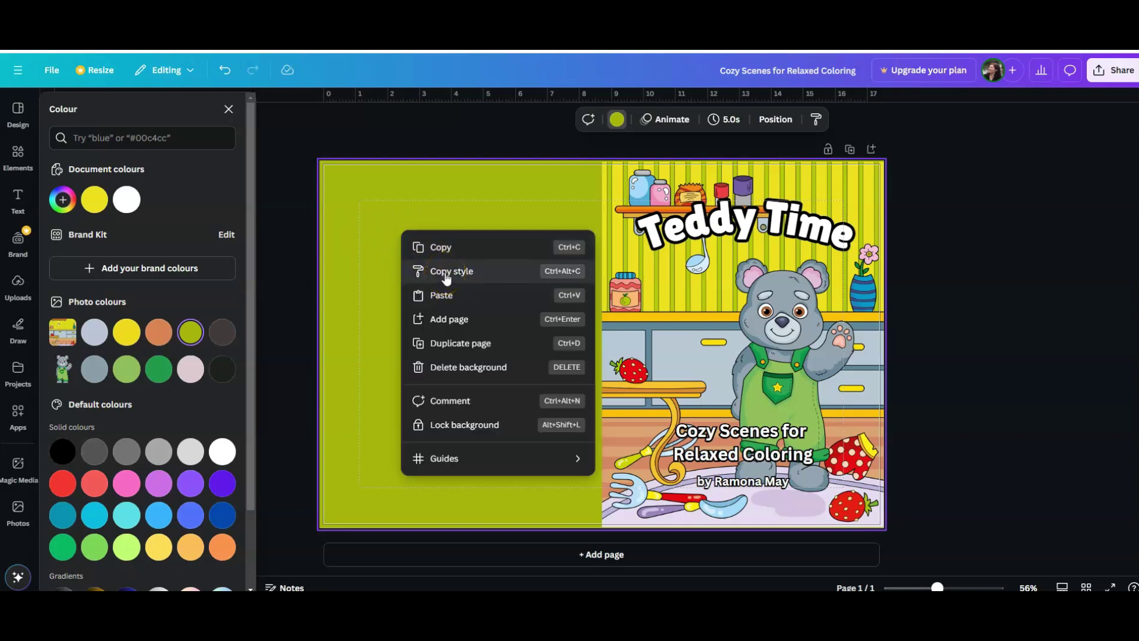
{"action": "left_click", "coordinate": [445, 295]}
{"action": "left_click", "coordinate": [817, 363]}
{"action": "left_click_drag", "start_coordinate": [844, 344], "coordinate": [553, 341]}
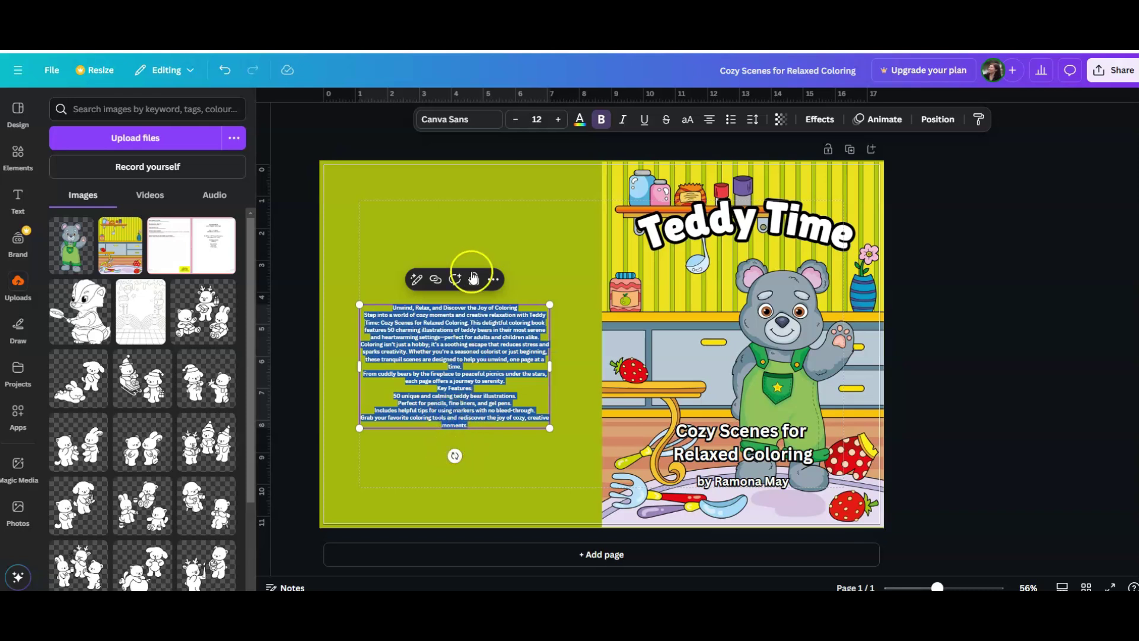
{"action": "left_click", "coordinate": [481, 241]}
{"action": "left_click_drag", "start_coordinate": [474, 361], "coordinate": [474, 256]}
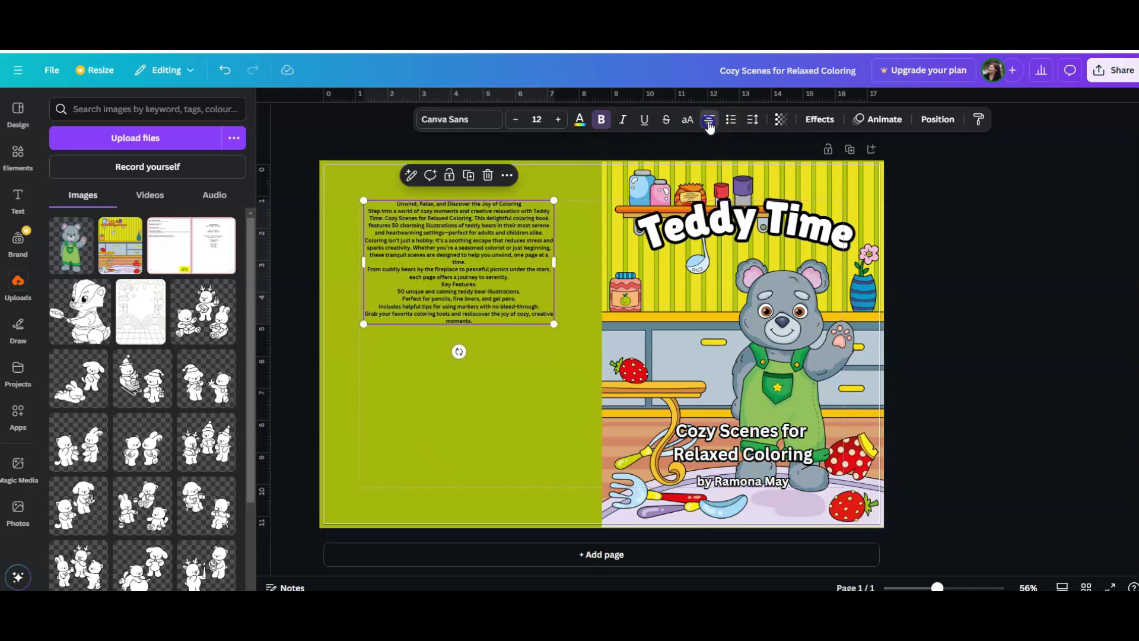
Left-align the back-cover description, widen its text box slightly, and set its font size to 14.
{"action": "left_click_drag", "start_coordinate": [557, 328], "coordinate": [565, 332]}
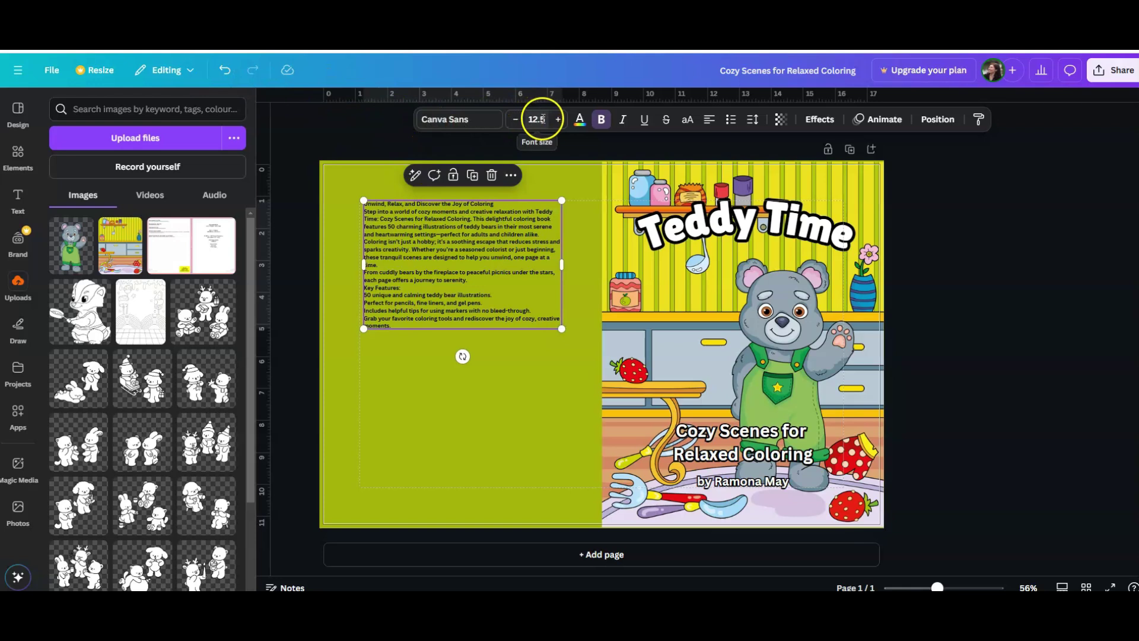
{"action": "left_click", "coordinate": [517, 120]}
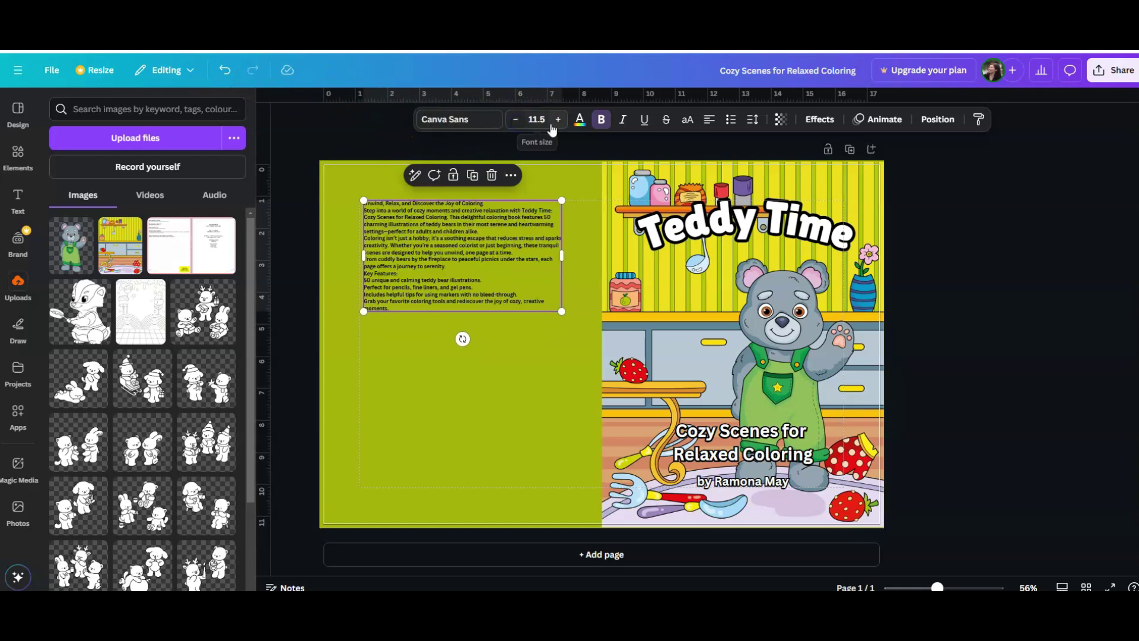
{"action": "left_click", "coordinate": [558, 121]}
{"action": "left_click", "coordinate": [559, 120]}
{"action": "left_click", "coordinate": [536, 120]}
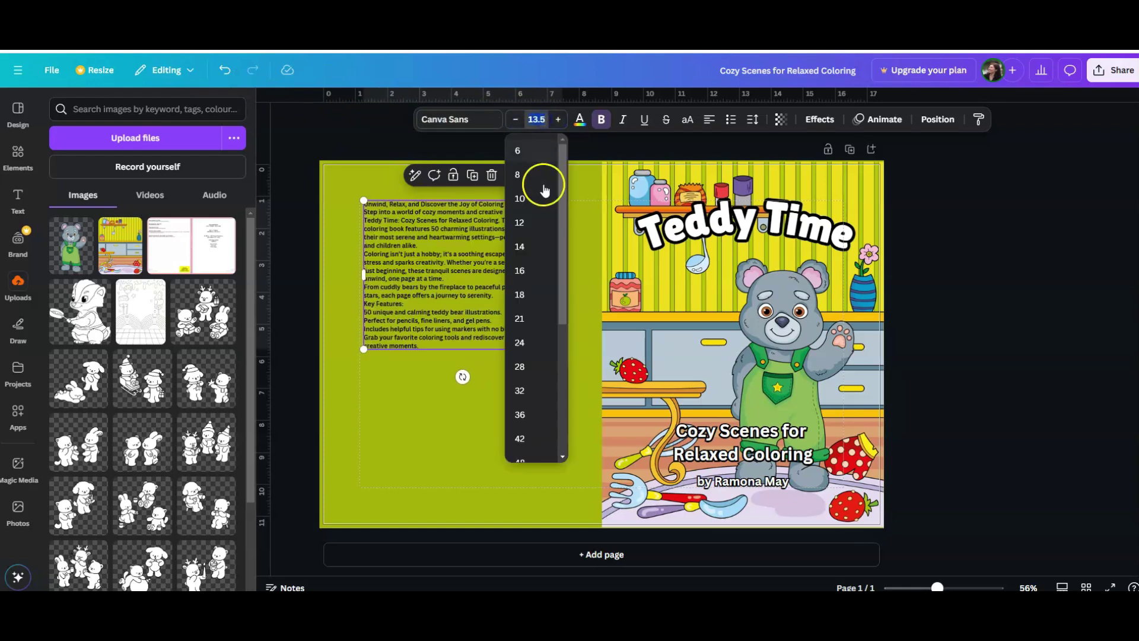
{"action": "left_click", "coordinate": [524, 250]}
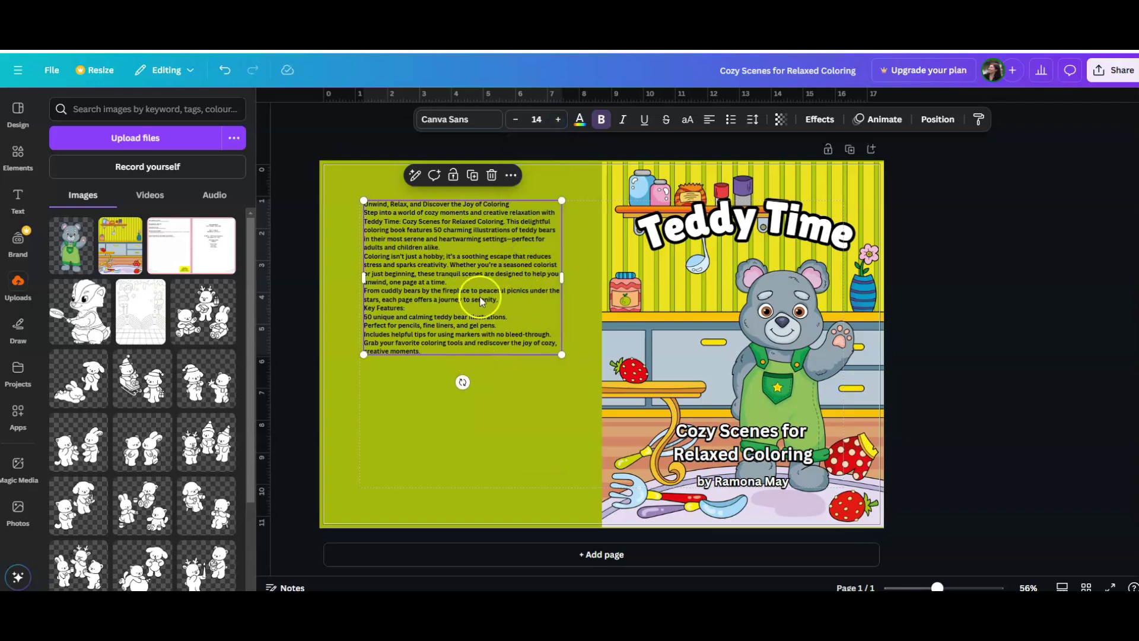
{"action": "left_click", "coordinate": [462, 396]}
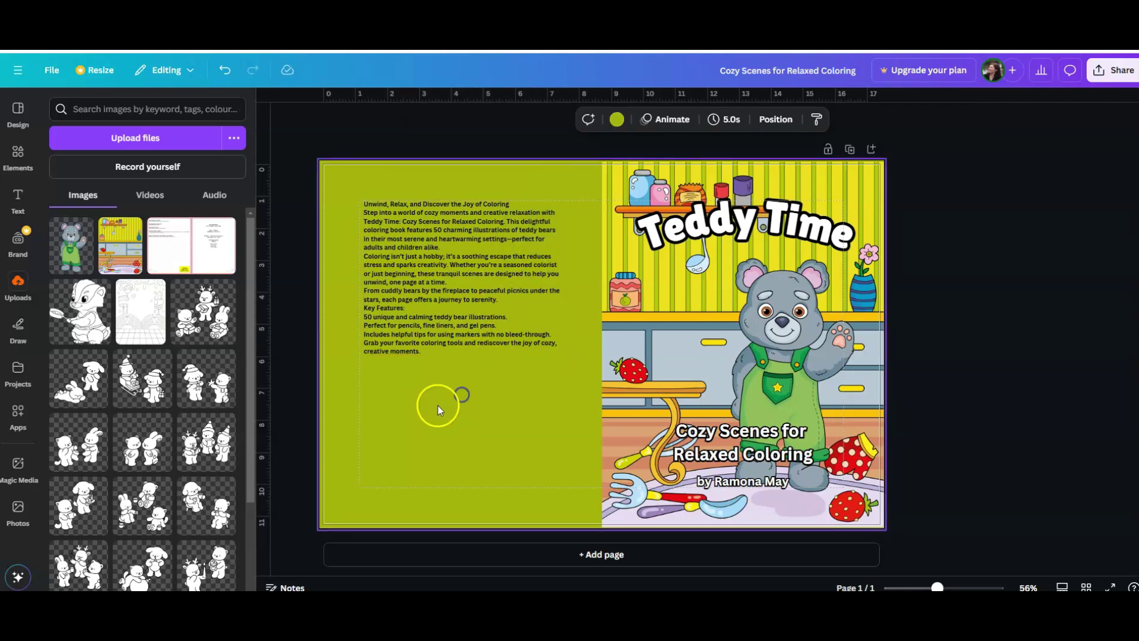
Insert a blank line after the description's heading and another before "Coloring isn't just a hobby".
{"action": "left_click", "coordinate": [464, 298]}
{"action": "left_click", "coordinate": [386, 241]}
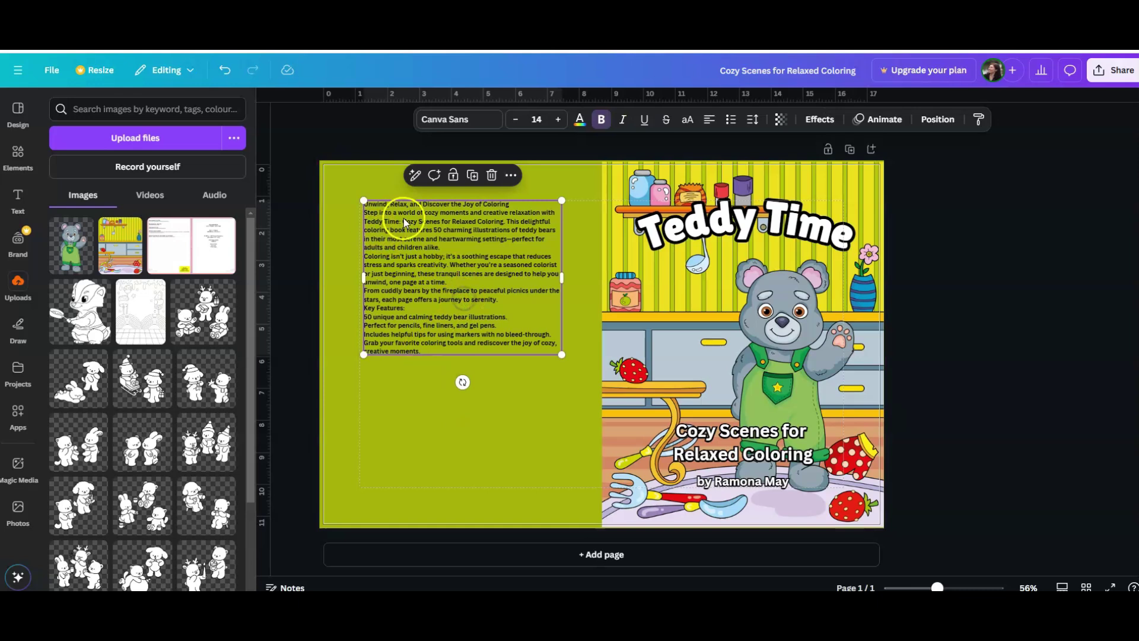
{"action": "key", "text": "ctrl+a"}
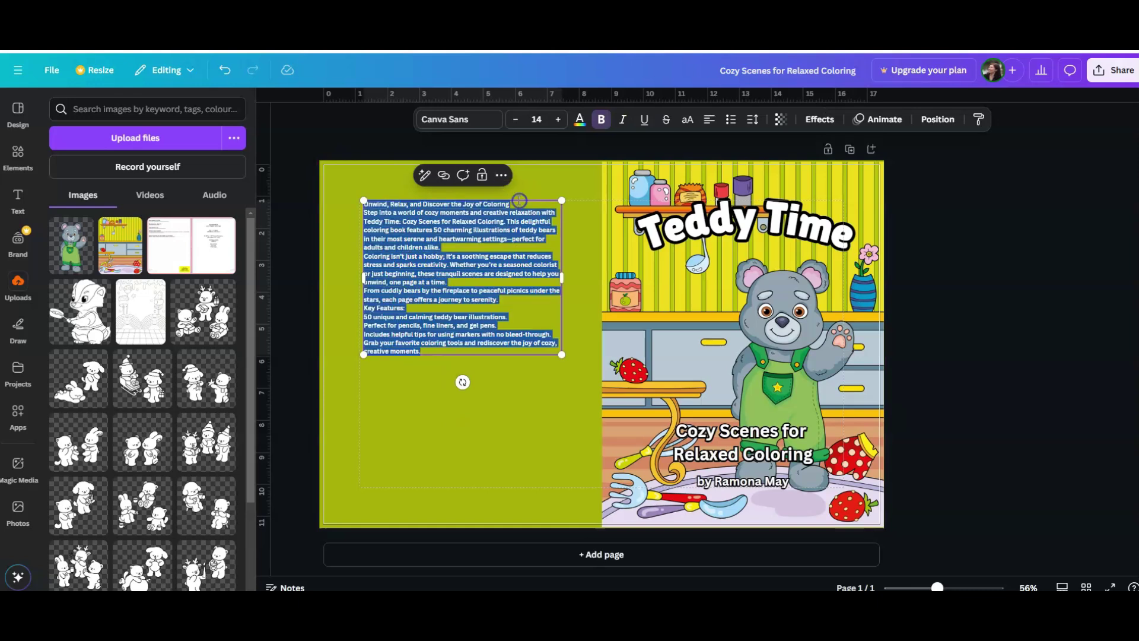
{"action": "left_click", "coordinate": [519, 204]}
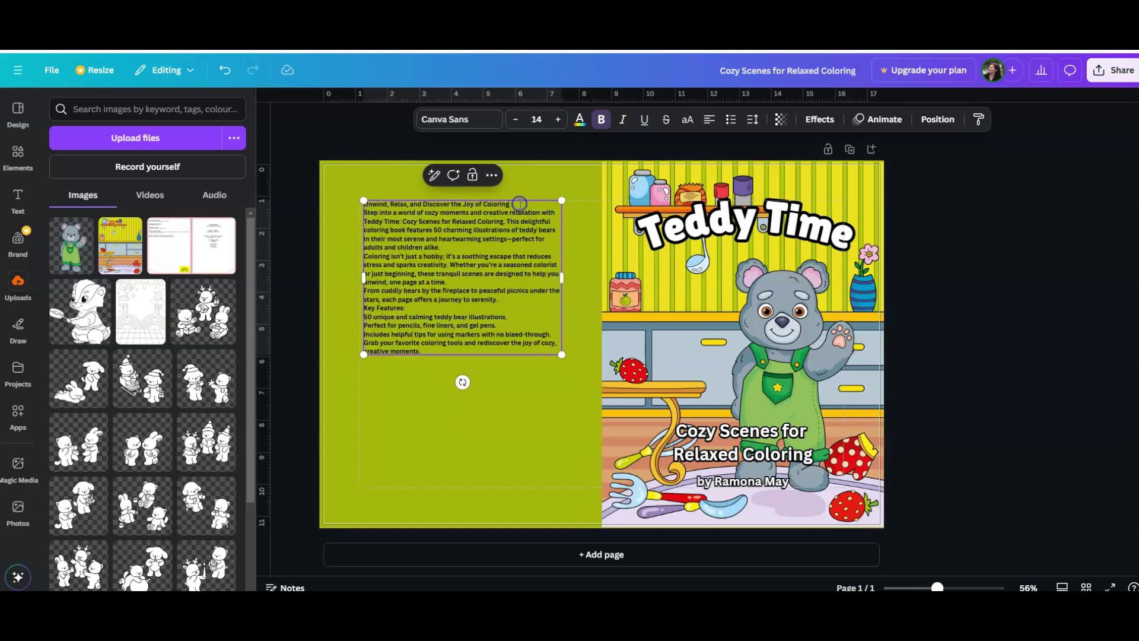
{"action": "key", "text": "Return"}
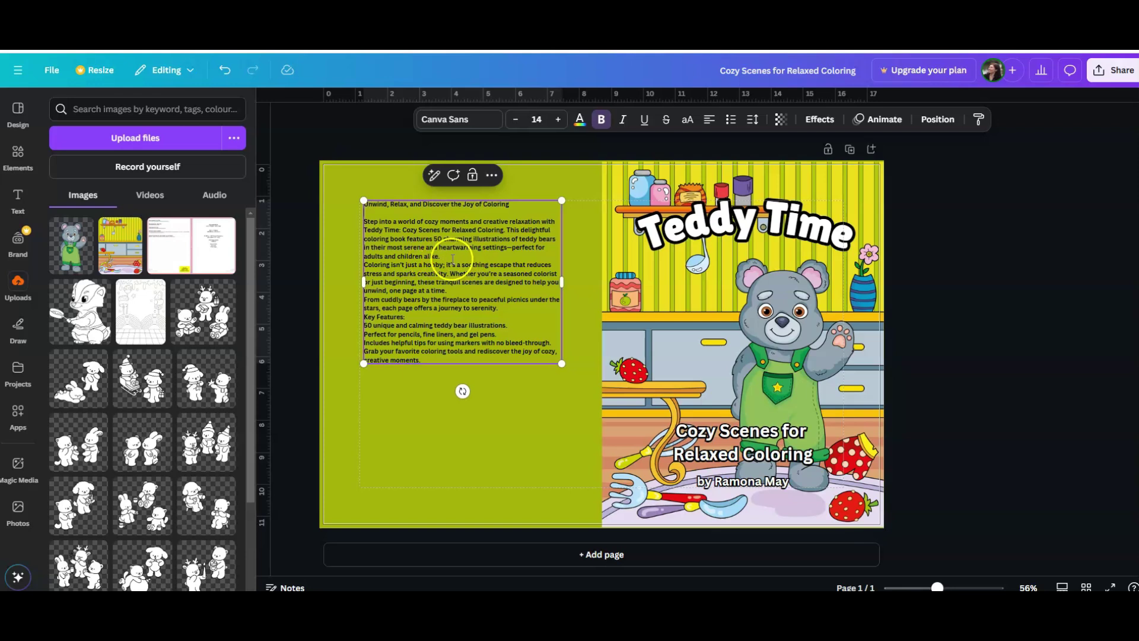
{"action": "key", "text": "Return"}
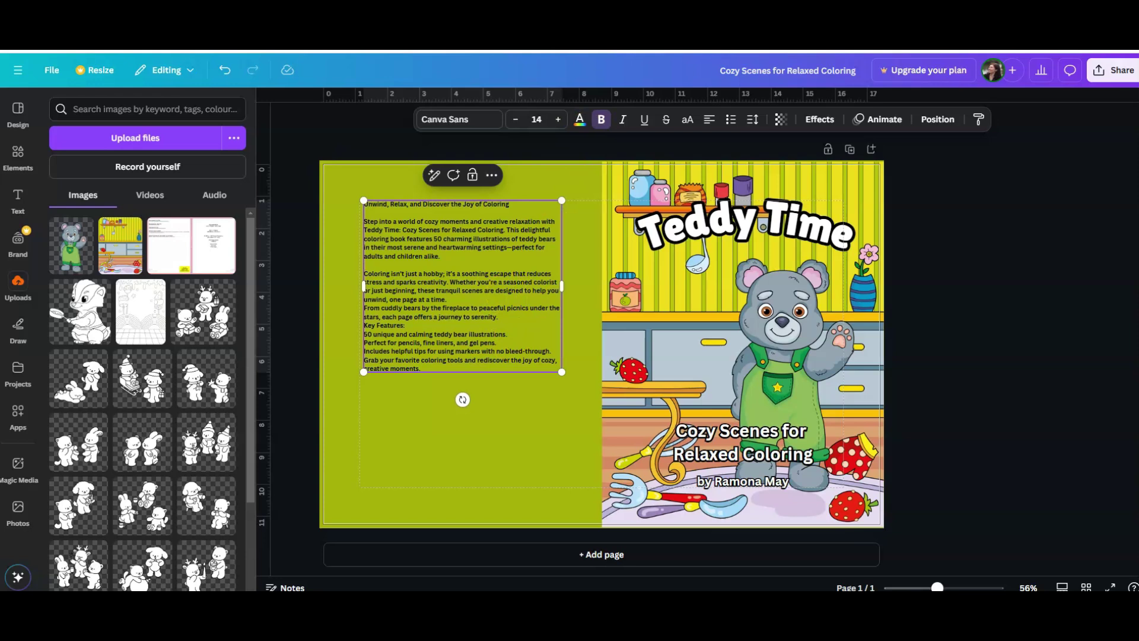
Check the illustration count in the Teddy Time interior design and set the count in the description's first paragraph to 30.
{"action": "left_click", "coordinate": [629, 41]}
{"action": "scroll", "coordinate": [730, 428], "scroll_direction": "down", "scroll_amount": 3}
{"action": "scroll", "coordinate": [729, 423], "scroll_direction": "up", "scroll_amount": 3}
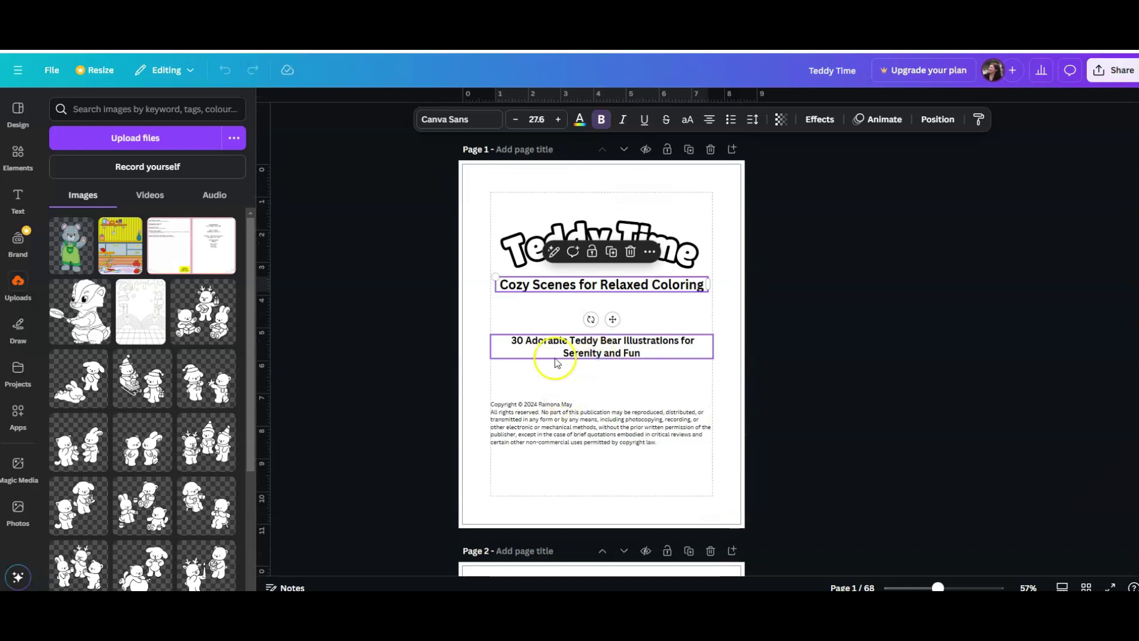
{"action": "left_click", "coordinate": [827, 39]}
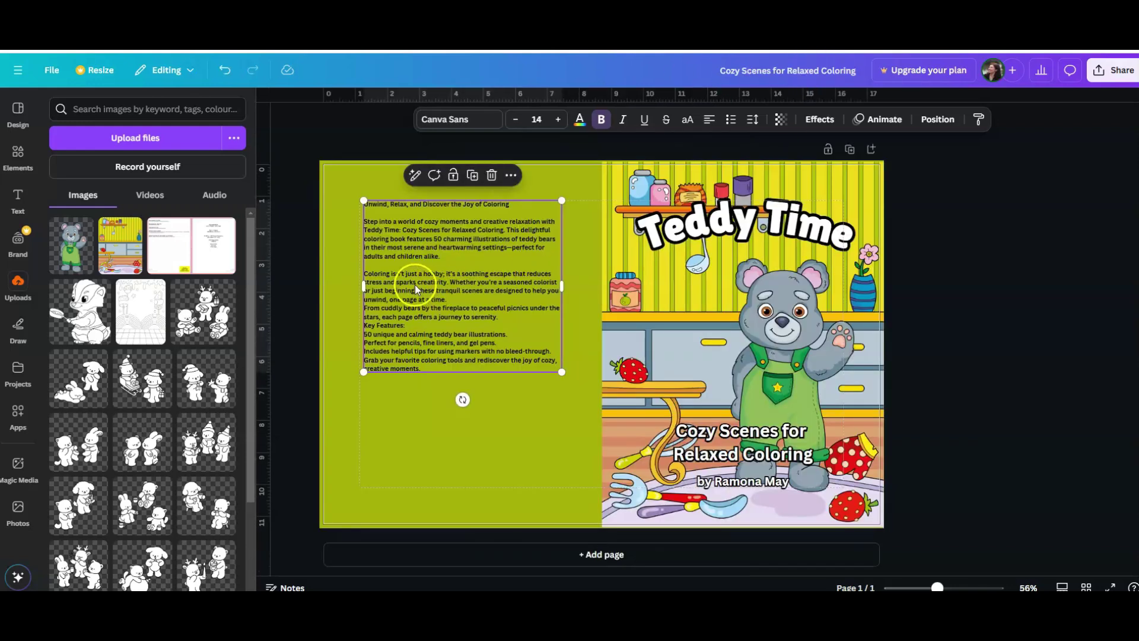
{"action": "left_click", "coordinate": [435, 241]}
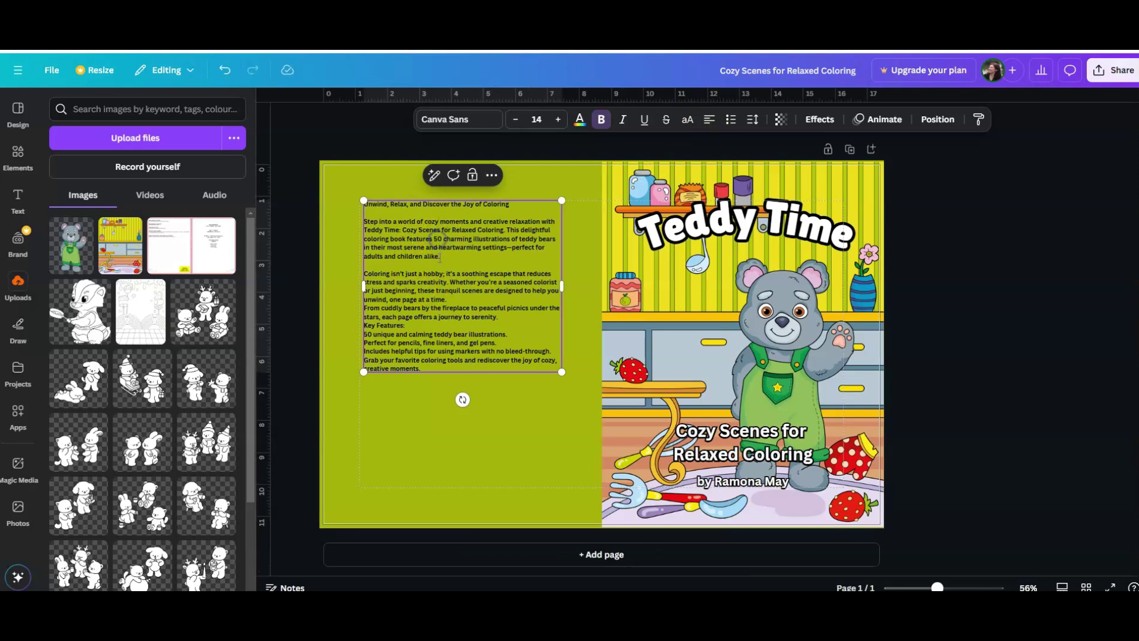
{"action": "key", "text": "BackSpace"}
{"action": "type", "text": "3"}
Add blank lines before "From cuddly bears" and "Key Features", and set the key feature's illustration count to 30.
{"action": "left_click", "coordinate": [461, 272]}
{"action": "left_click", "coordinate": [454, 301]}
{"action": "key", "text": "Return"}
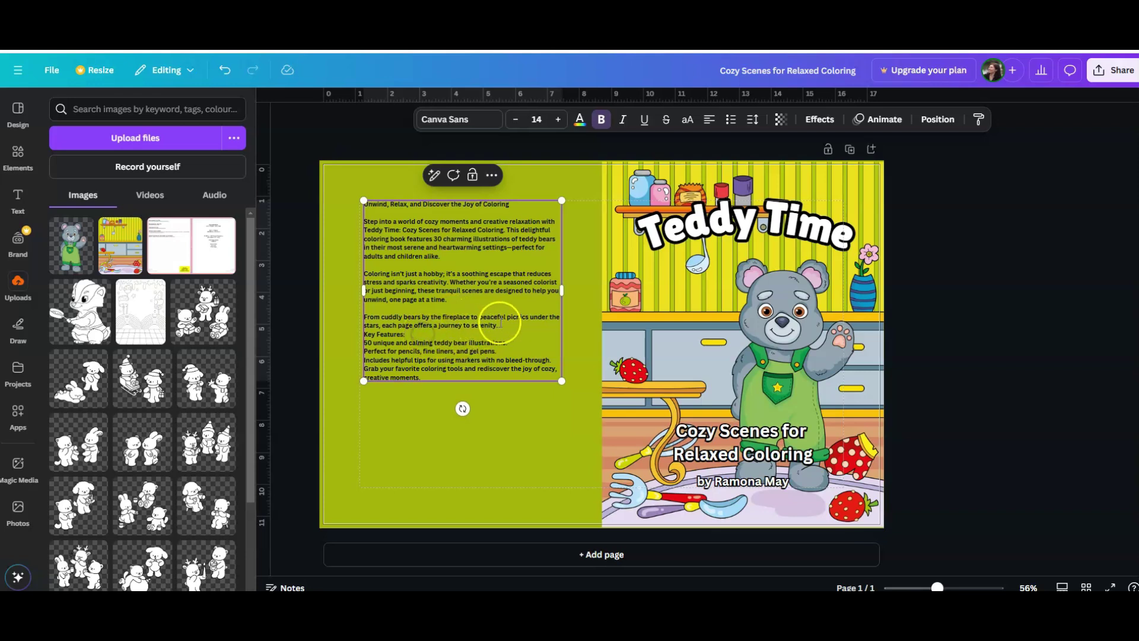
{"action": "key", "text": "Return"}
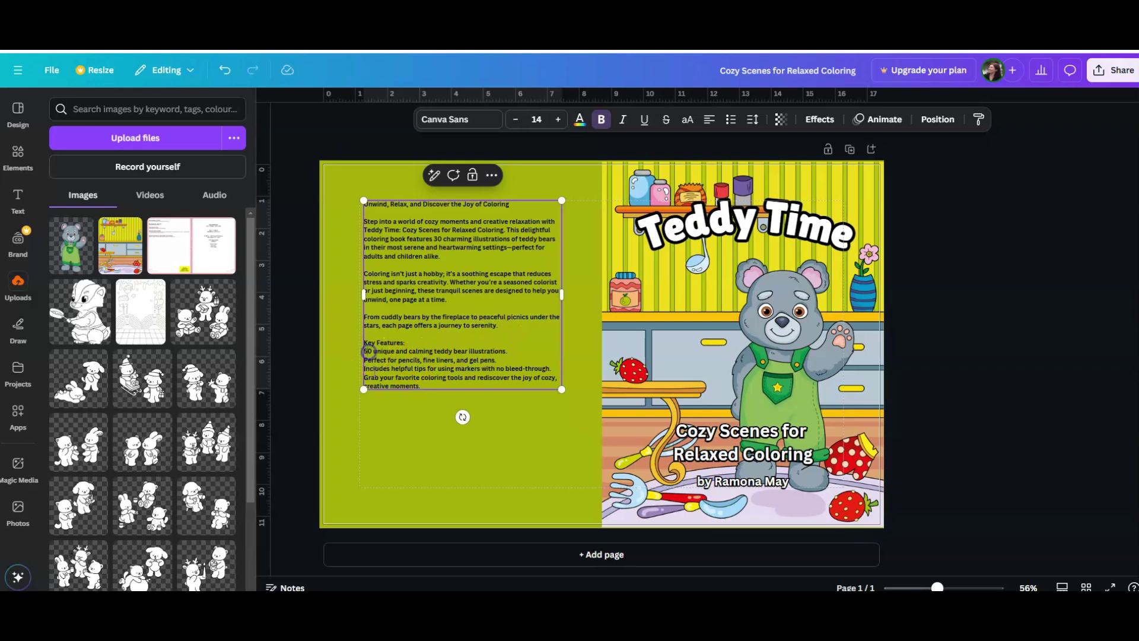
{"action": "left_click", "coordinate": [583, 492]}
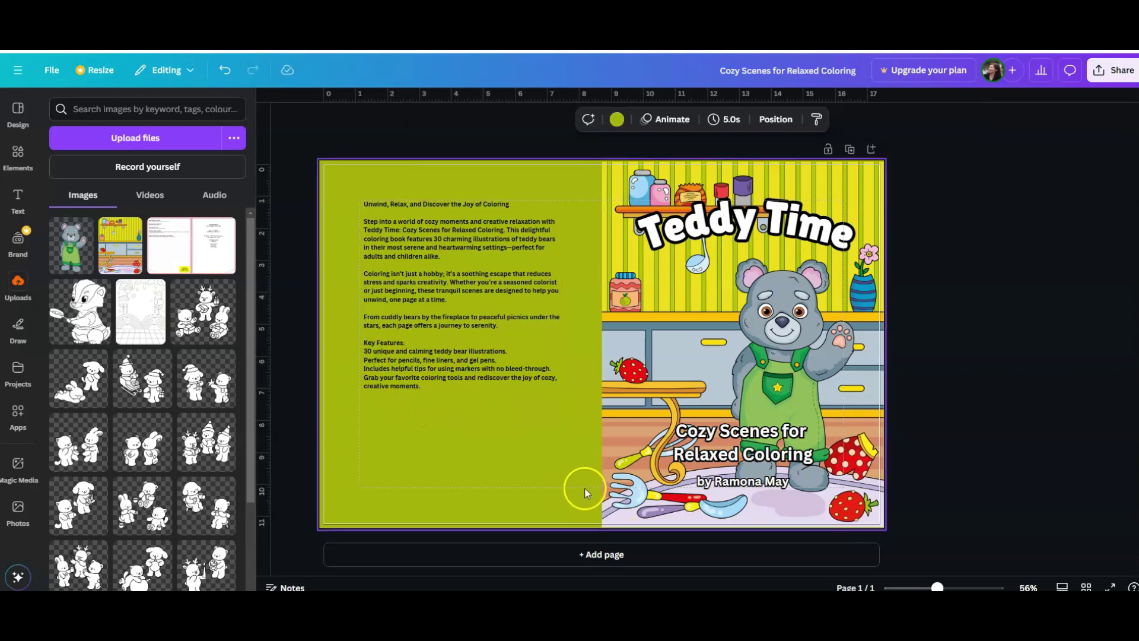
Place the uploaded KDP cover template over the design and enlarge it to span the full page.
{"action": "left_click", "coordinate": [202, 257]}
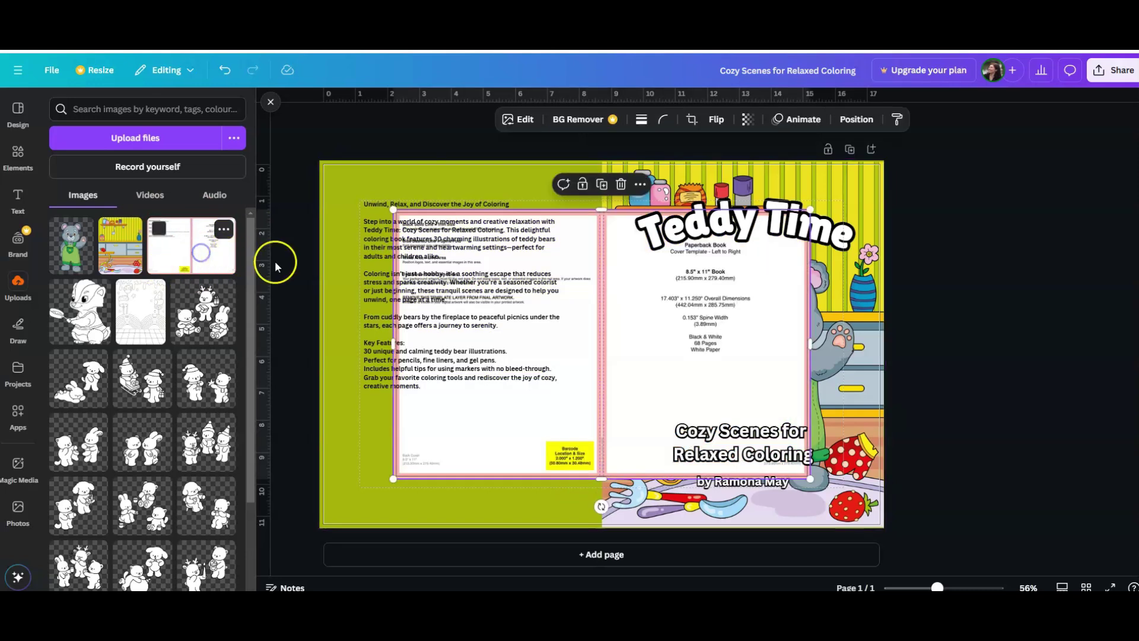
{"action": "left_click_drag", "start_coordinate": [591, 249], "coordinate": [516, 202]}
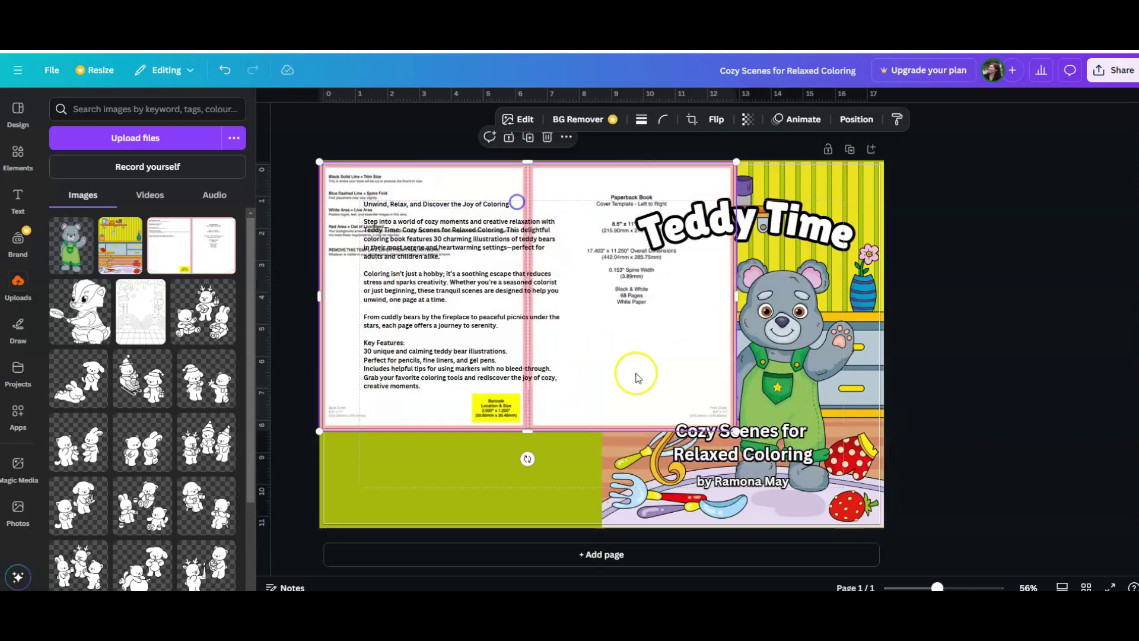
{"action": "left_click_drag", "start_coordinate": [736, 430], "coordinate": [878, 527]}
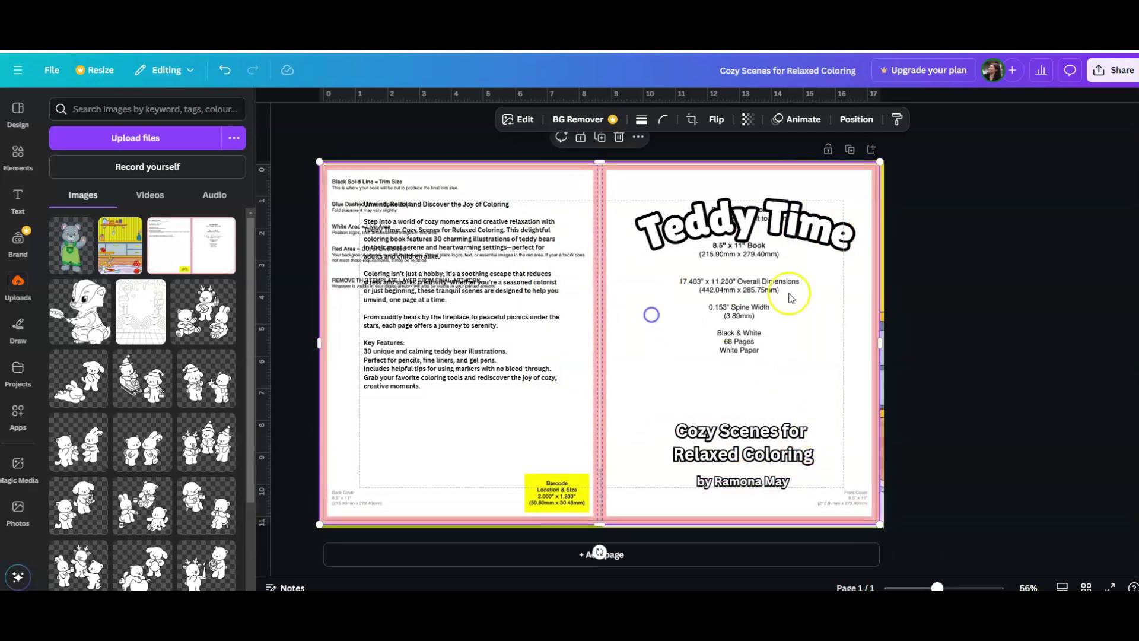
{"action": "left_click_drag", "start_coordinate": [880, 160], "coordinate": [883, 160]}
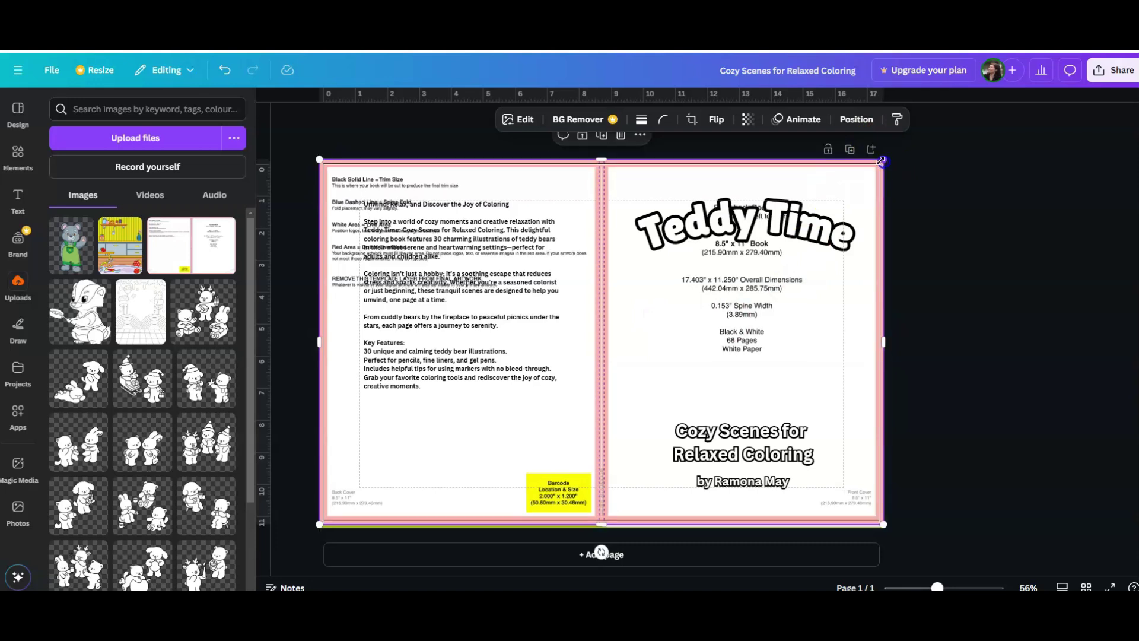
{"action": "left_click_drag", "start_coordinate": [671, 500], "coordinate": [673, 502]}
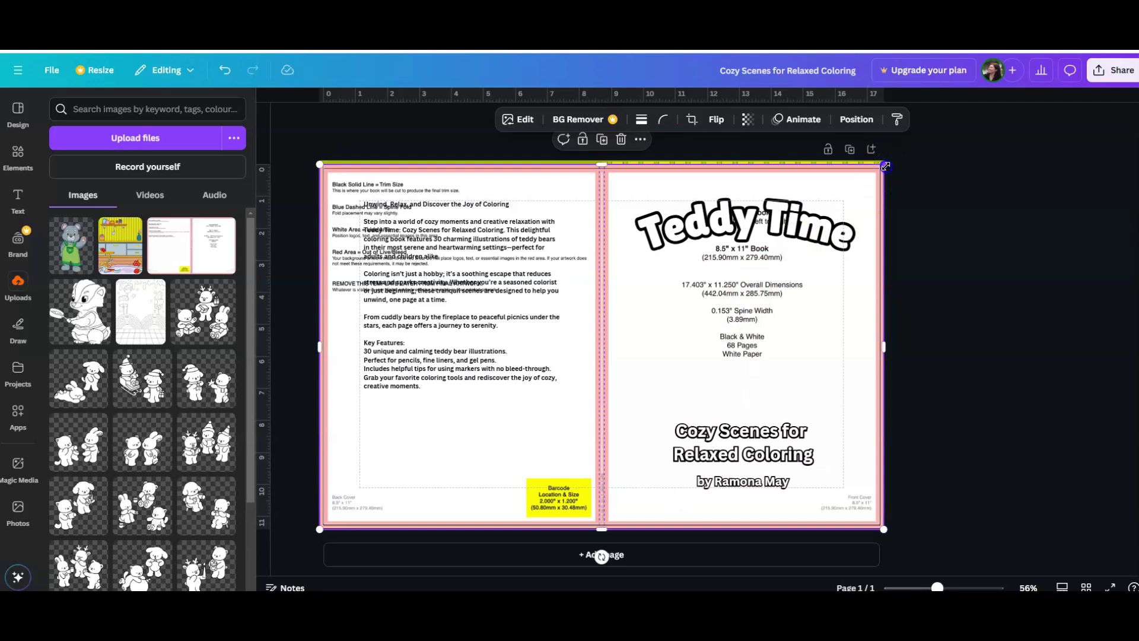
{"action": "left_click_drag", "start_coordinate": [886, 164], "coordinate": [888, 162]}
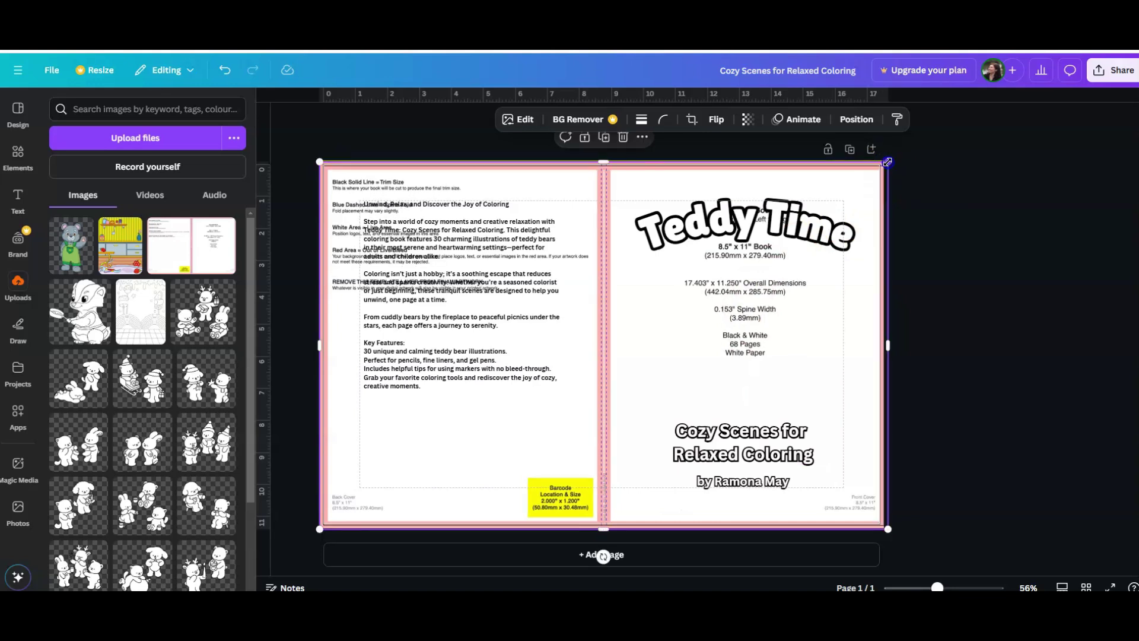
Set the template overlay's transparency to 41 to check the barcode area and margins, and remove the template from the page.
{"action": "left_click", "coordinate": [748, 122]}
{"action": "left_click_drag", "start_coordinate": [776, 168], "coordinate": [729, 175]}
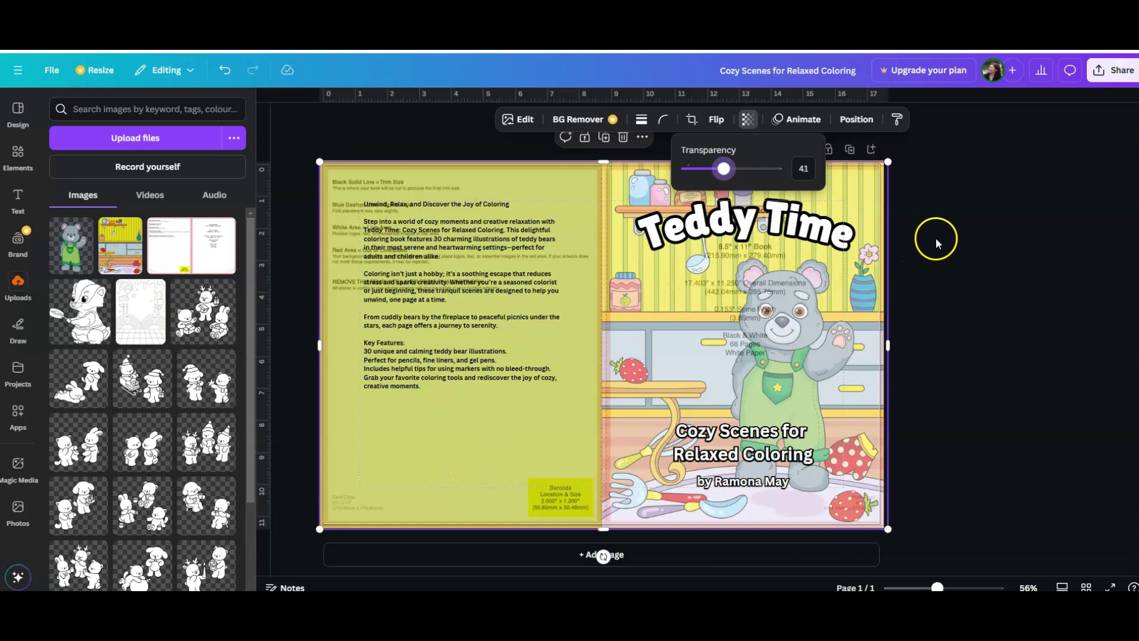
{"action": "left_click_drag", "start_coordinate": [578, 301], "coordinate": [1133, 585]}
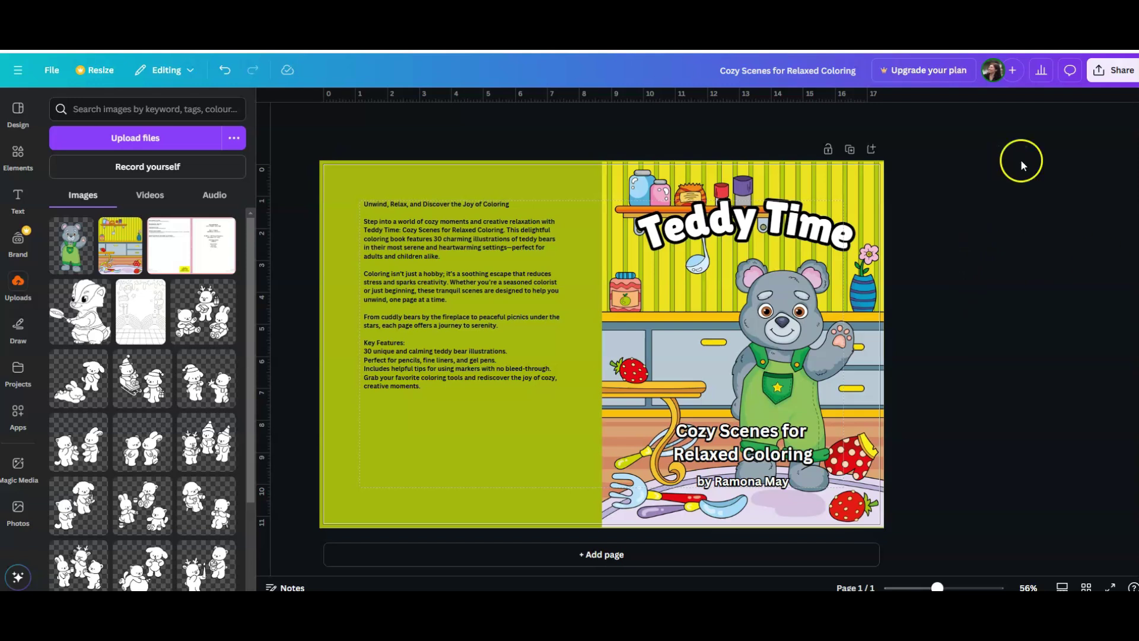
Open the design's download options and set the file type to PDF Print with Flatten PDF enabled.
{"action": "left_click", "coordinate": [1111, 71]}
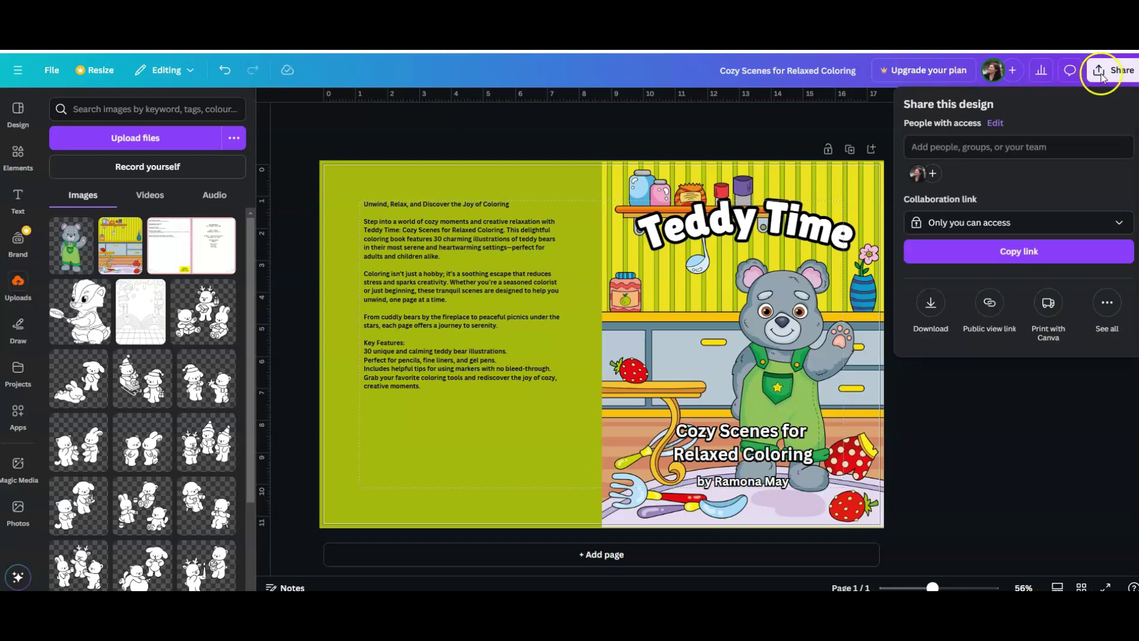
{"action": "left_click", "coordinate": [930, 305]}
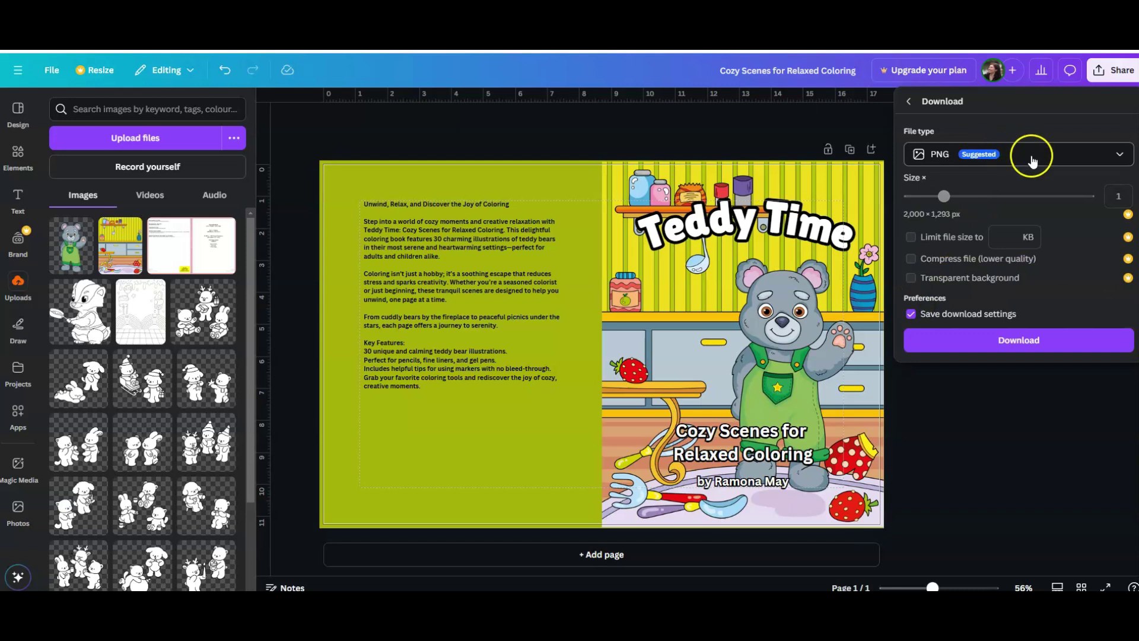
{"action": "left_click", "coordinate": [1032, 157]}
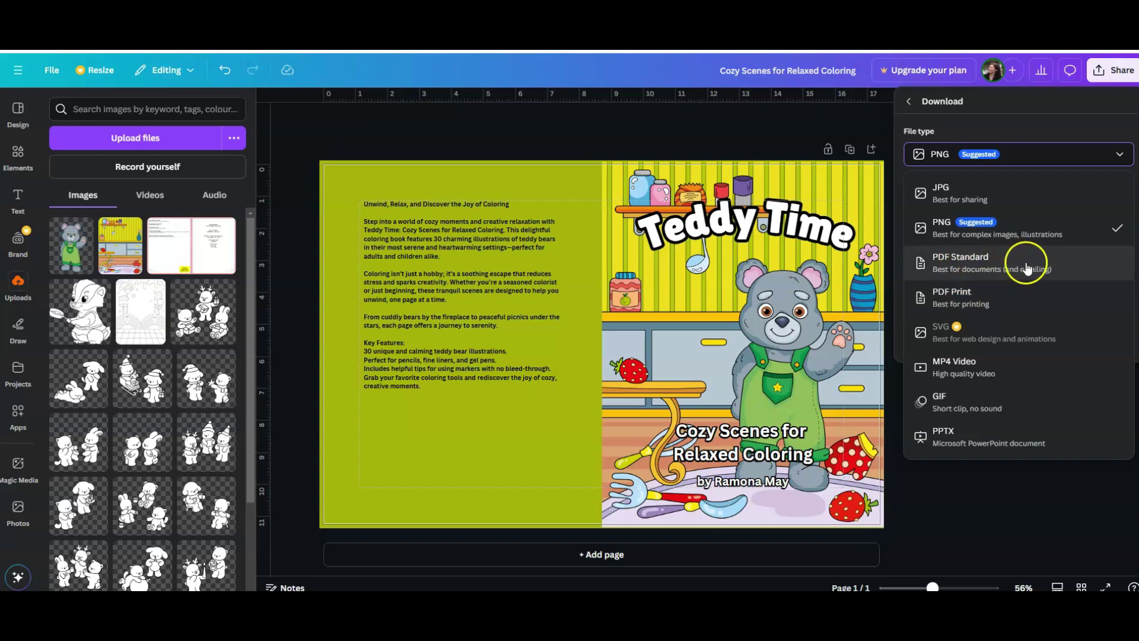
{"action": "left_click", "coordinate": [990, 301]}
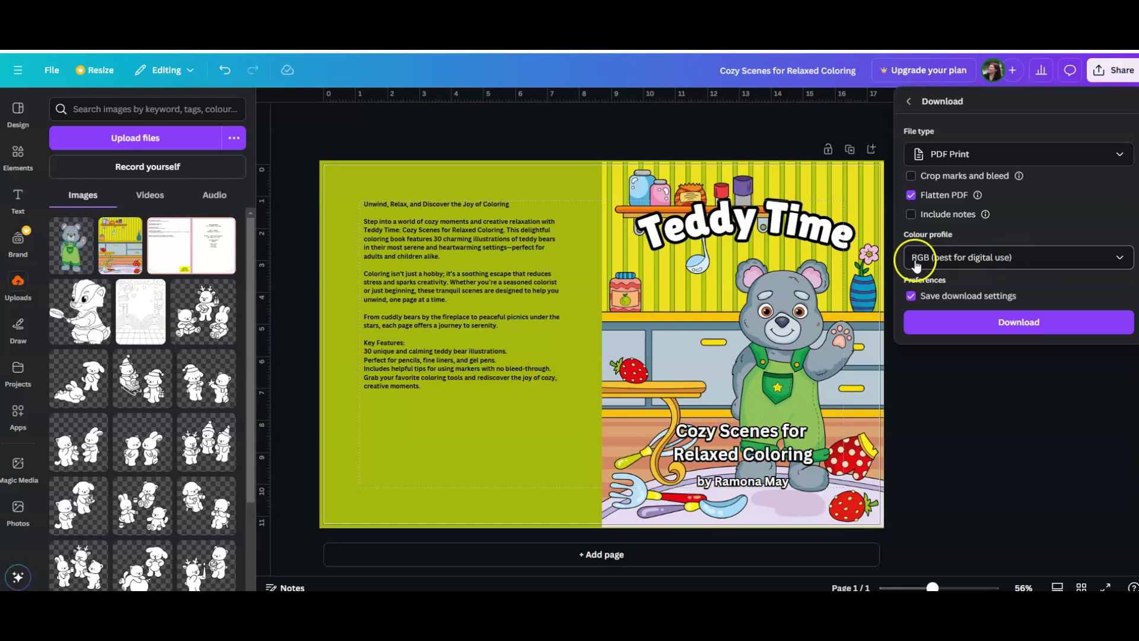
Try to set the PDF's colour profile to CMYK (best for professional printing).
{"action": "left_click", "coordinate": [1030, 267]}
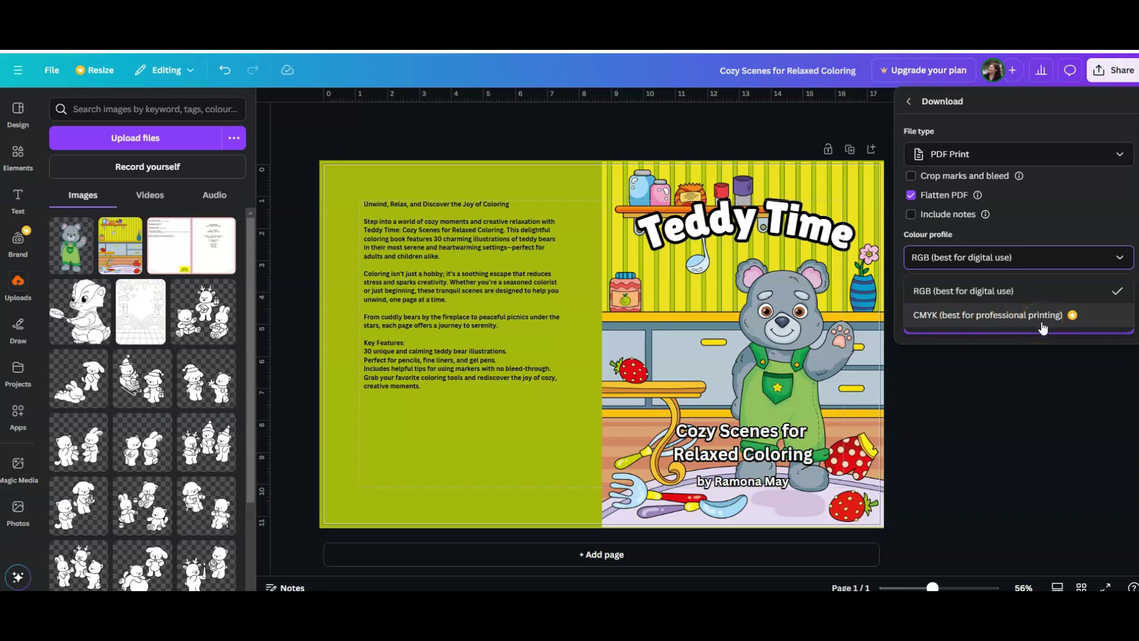
{"action": "left_click", "coordinate": [1025, 328]}
{"action": "left_click", "coordinate": [1089, 414]}
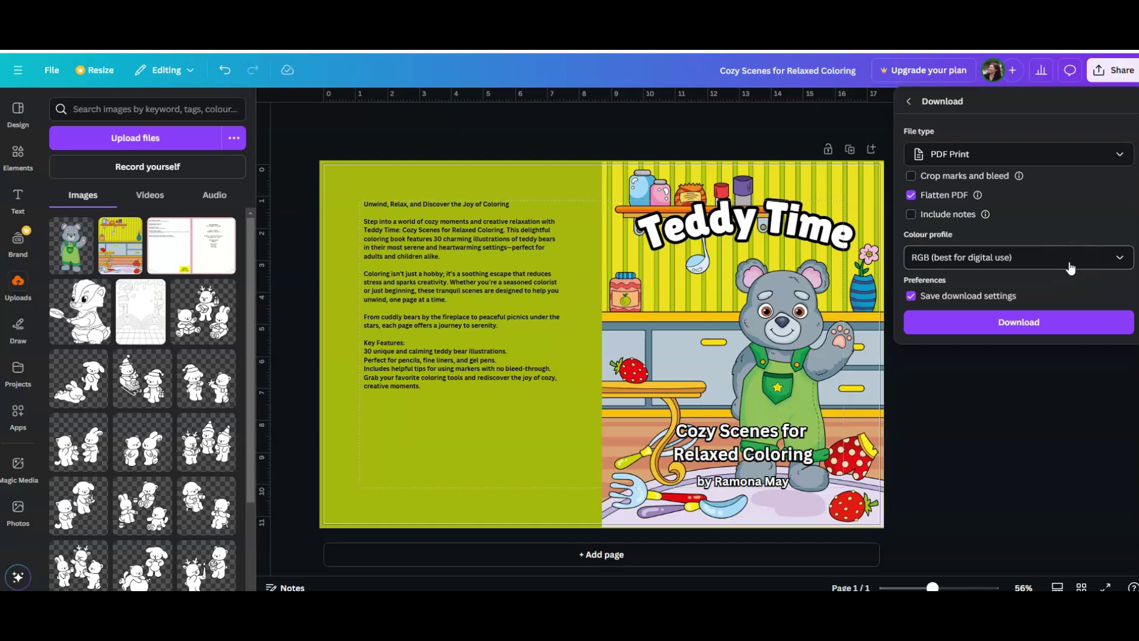
Keep the RGB (best for digital use) colour profile and download the cover PDF.
{"action": "left_click", "coordinate": [1071, 268]}
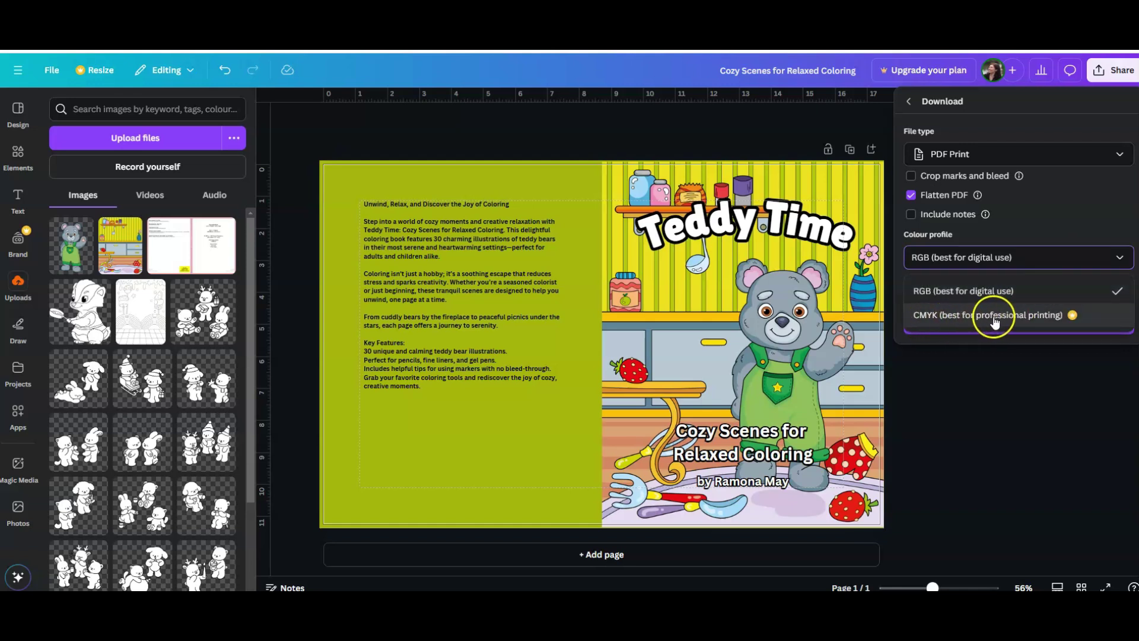
{"action": "left_click", "coordinate": [1093, 260]}
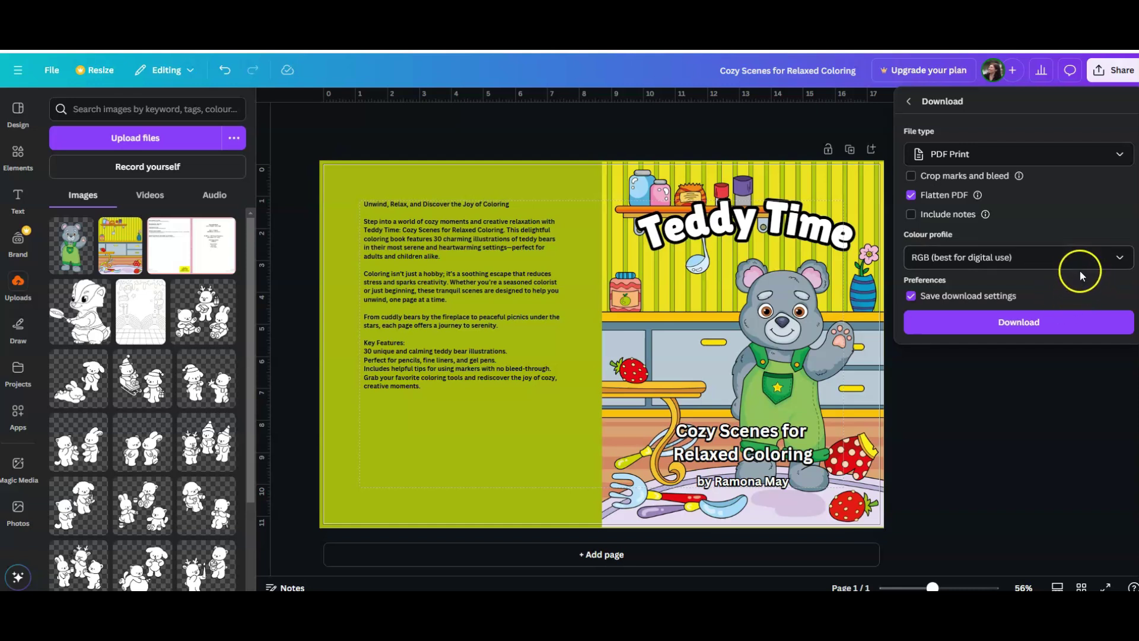
{"action": "left_click", "coordinate": [999, 323]}
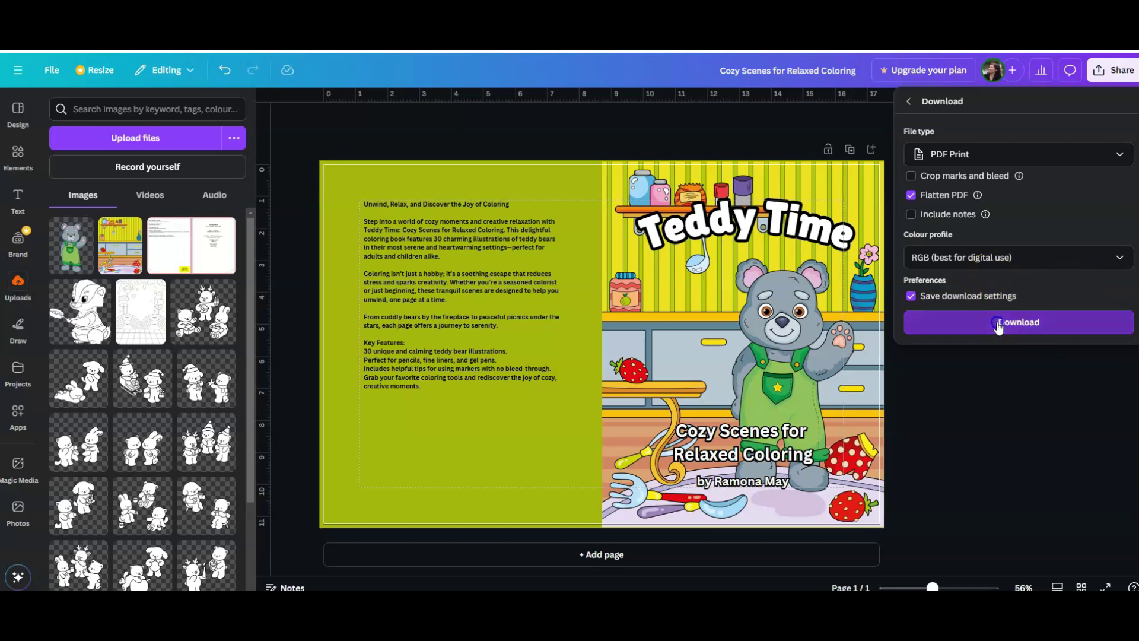